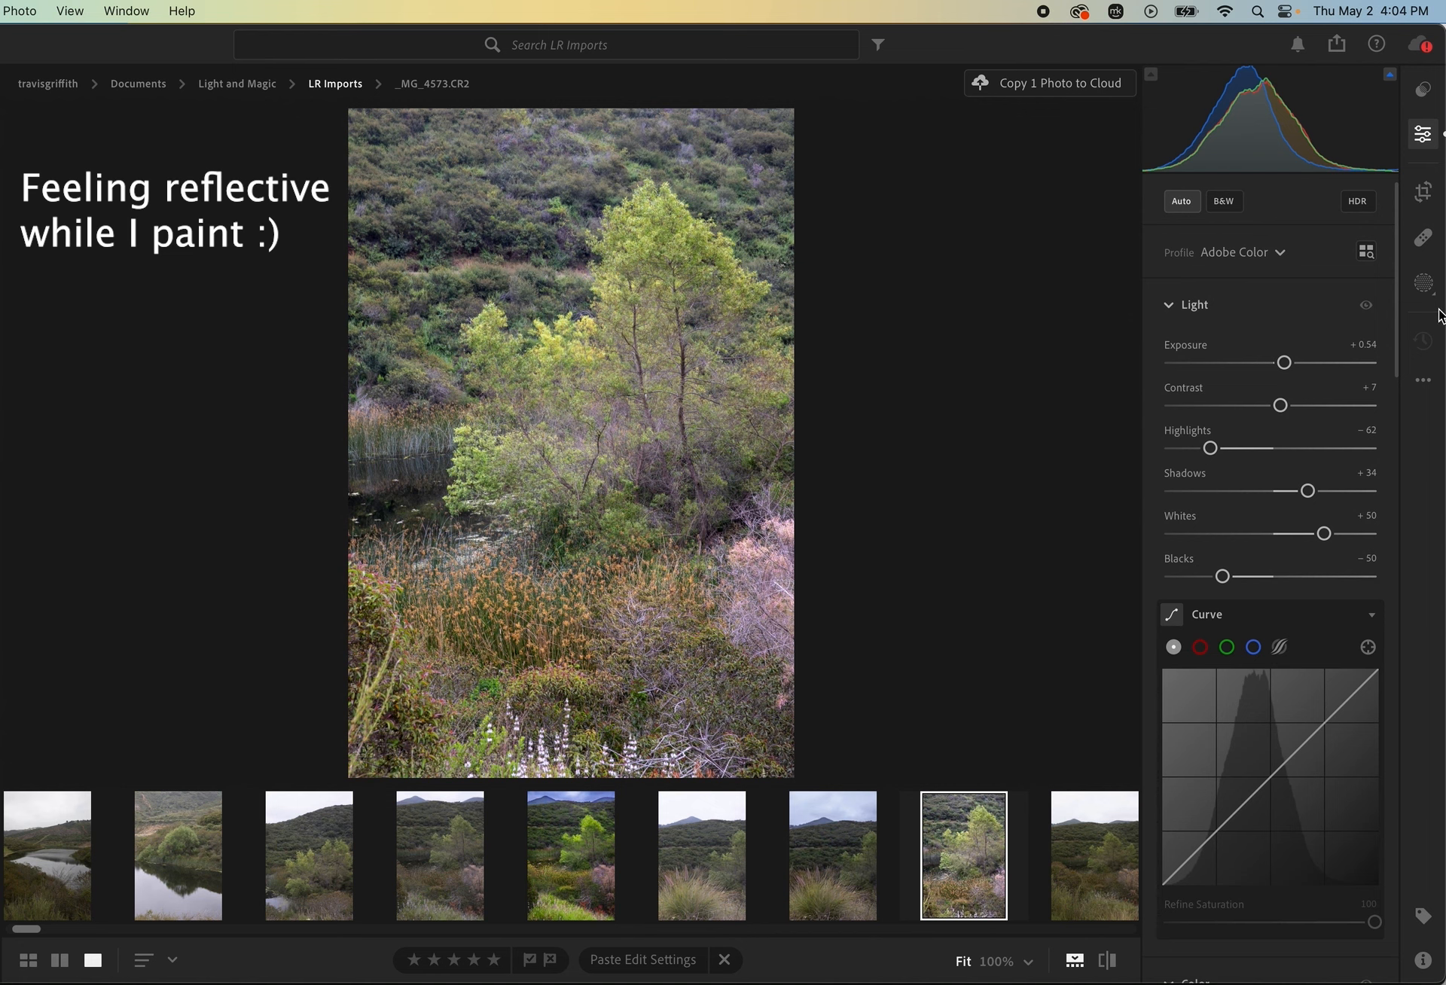
Enable lens corrections and chromatic aberration removal for the photo in the Optics settings
{"action": "scroll", "coordinate": [1277, 368], "scroll_direction": "down", "scroll_amount": 15}
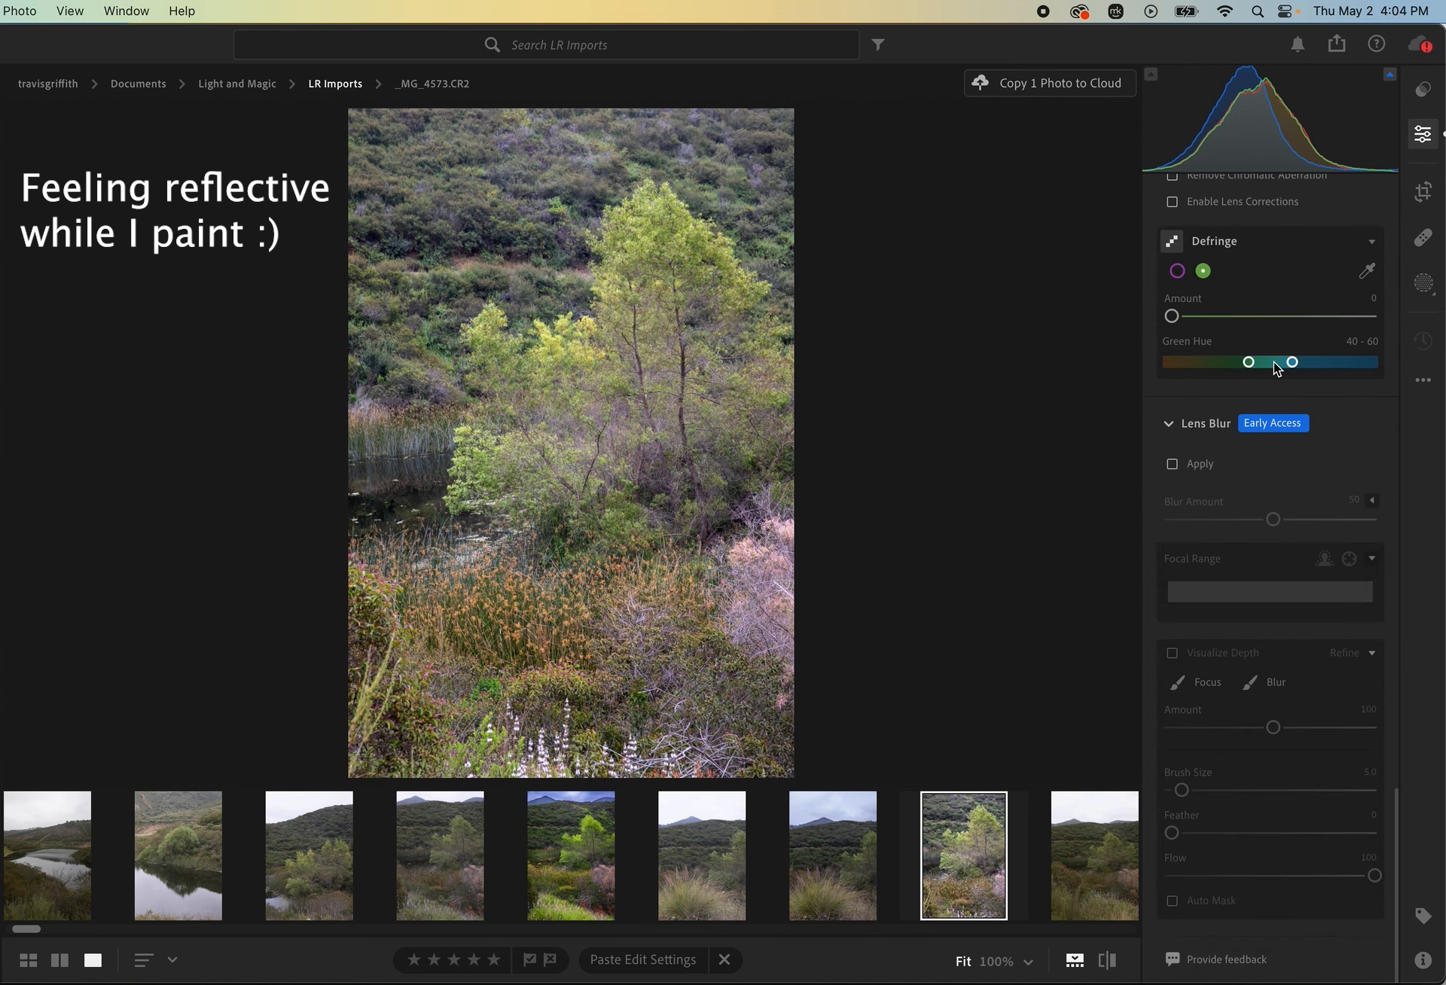
{"action": "scroll", "coordinate": [1272, 549], "scroll_direction": "up", "scroll_amount": 4}
{"action": "mouse_move", "coordinate": [1191, 536]}
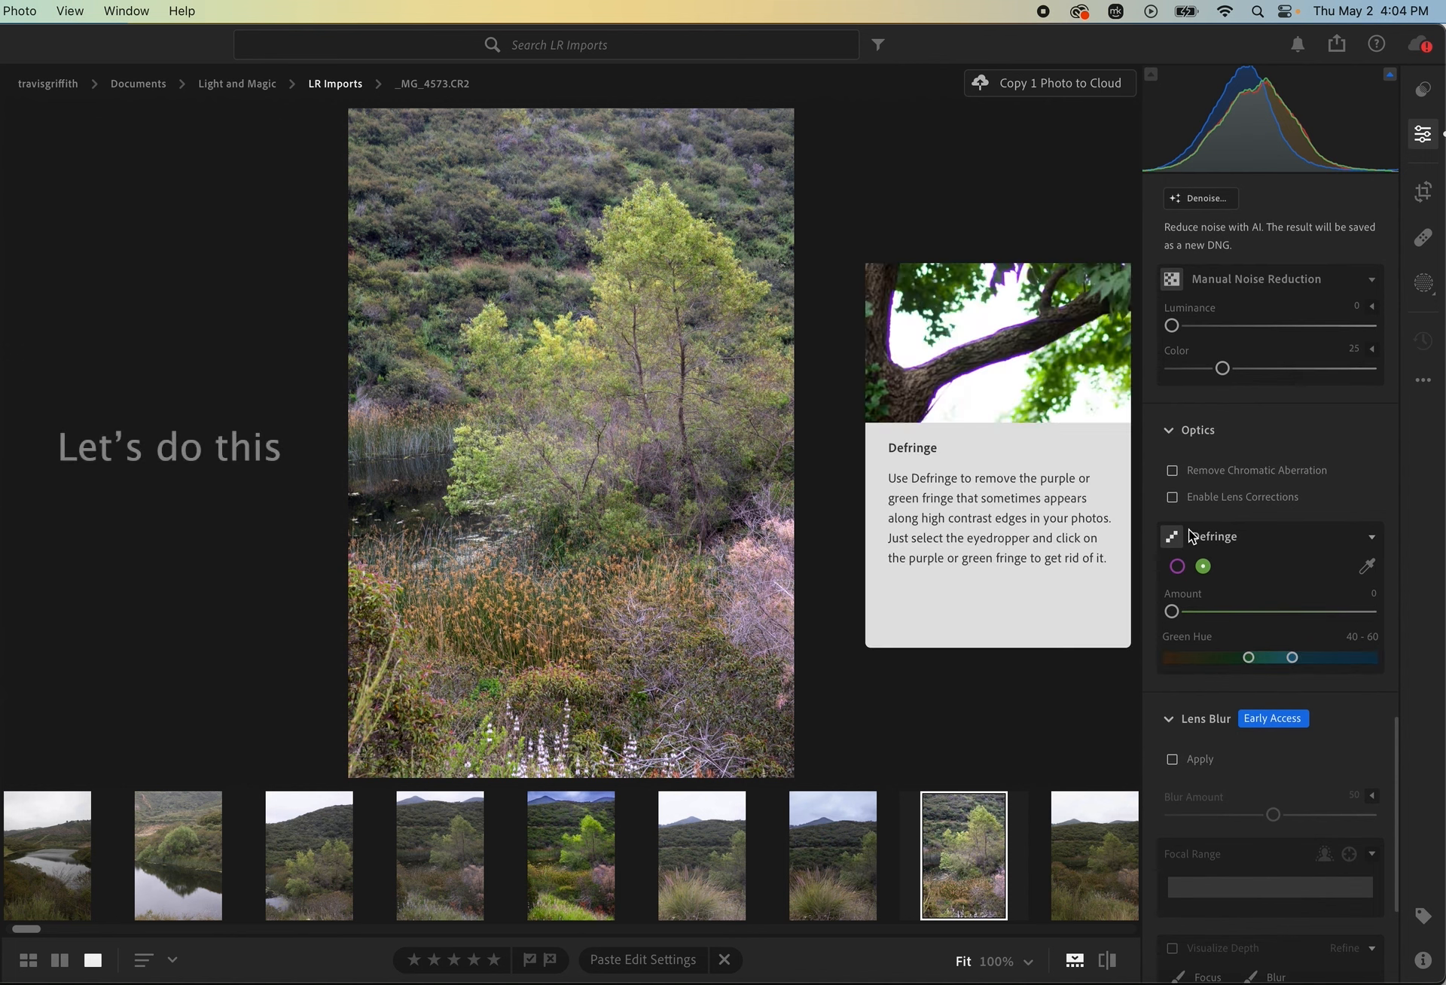
{"action": "left_click", "coordinate": [1172, 497]}
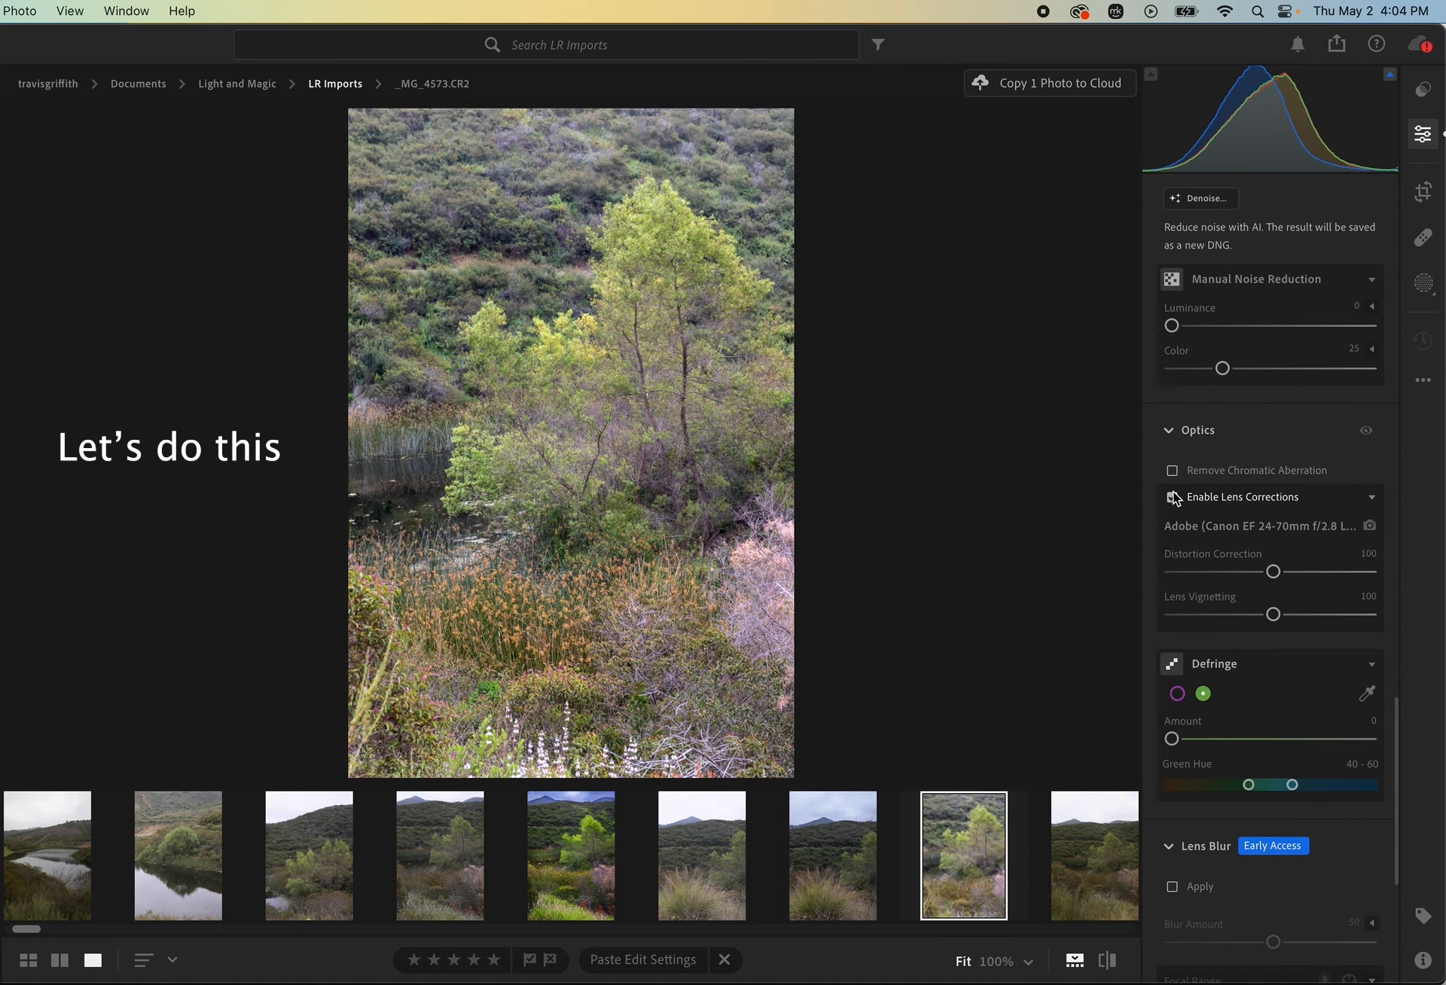
{"action": "left_click", "coordinate": [1172, 471]}
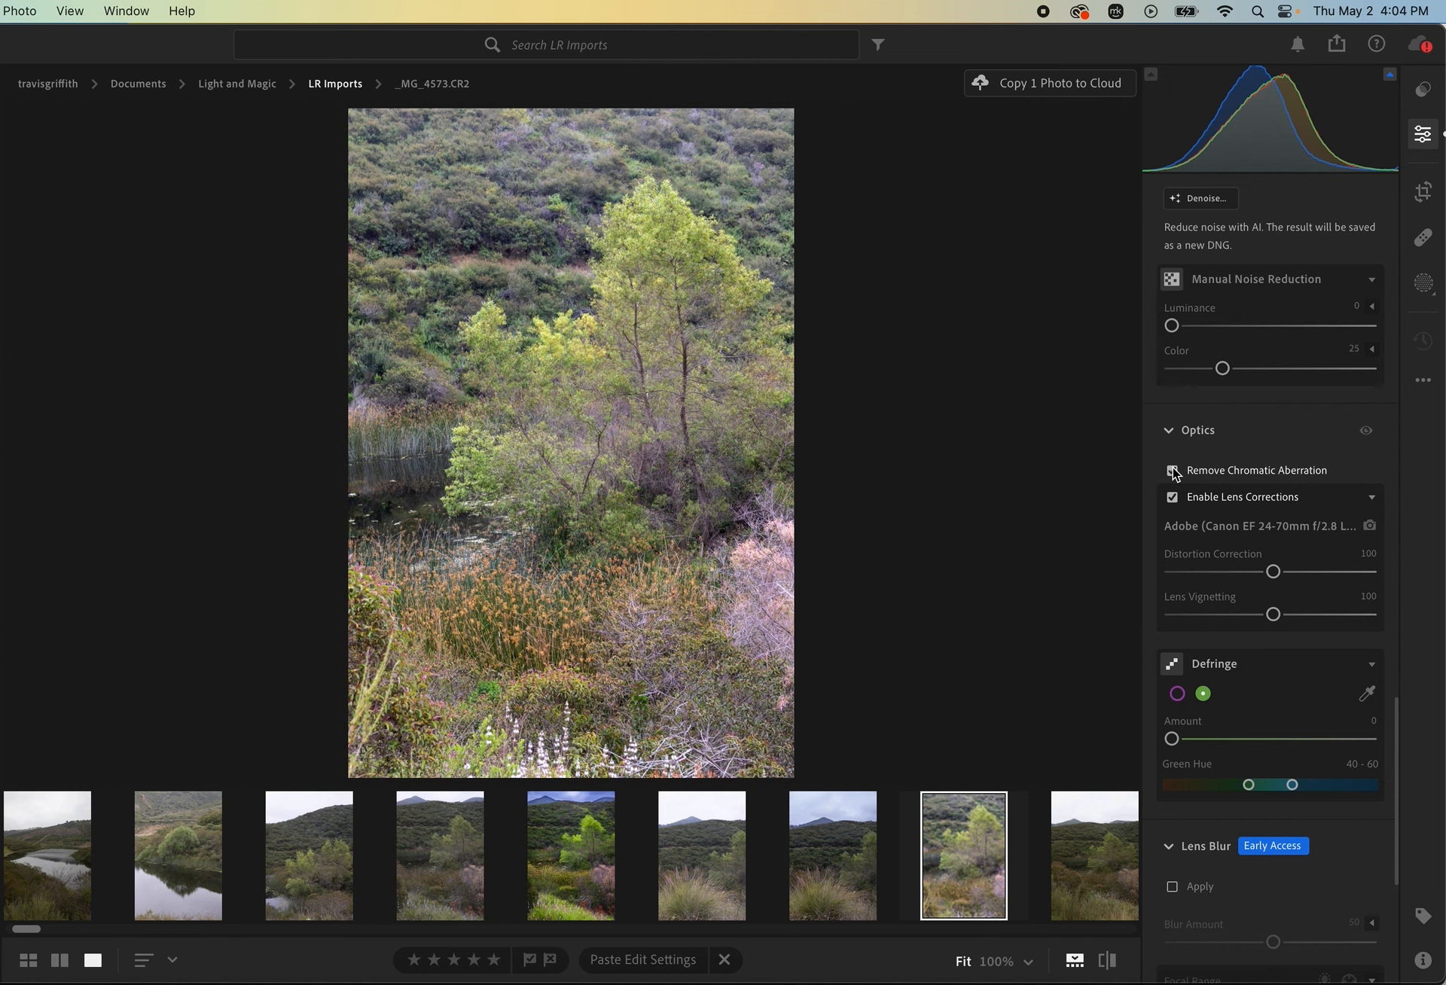
Try sampling the white balance from the pinkish brush near the photo's right edge, and undo it
{"action": "scroll", "coordinate": [1298, 426], "scroll_direction": "up", "scroll_amount": 15}
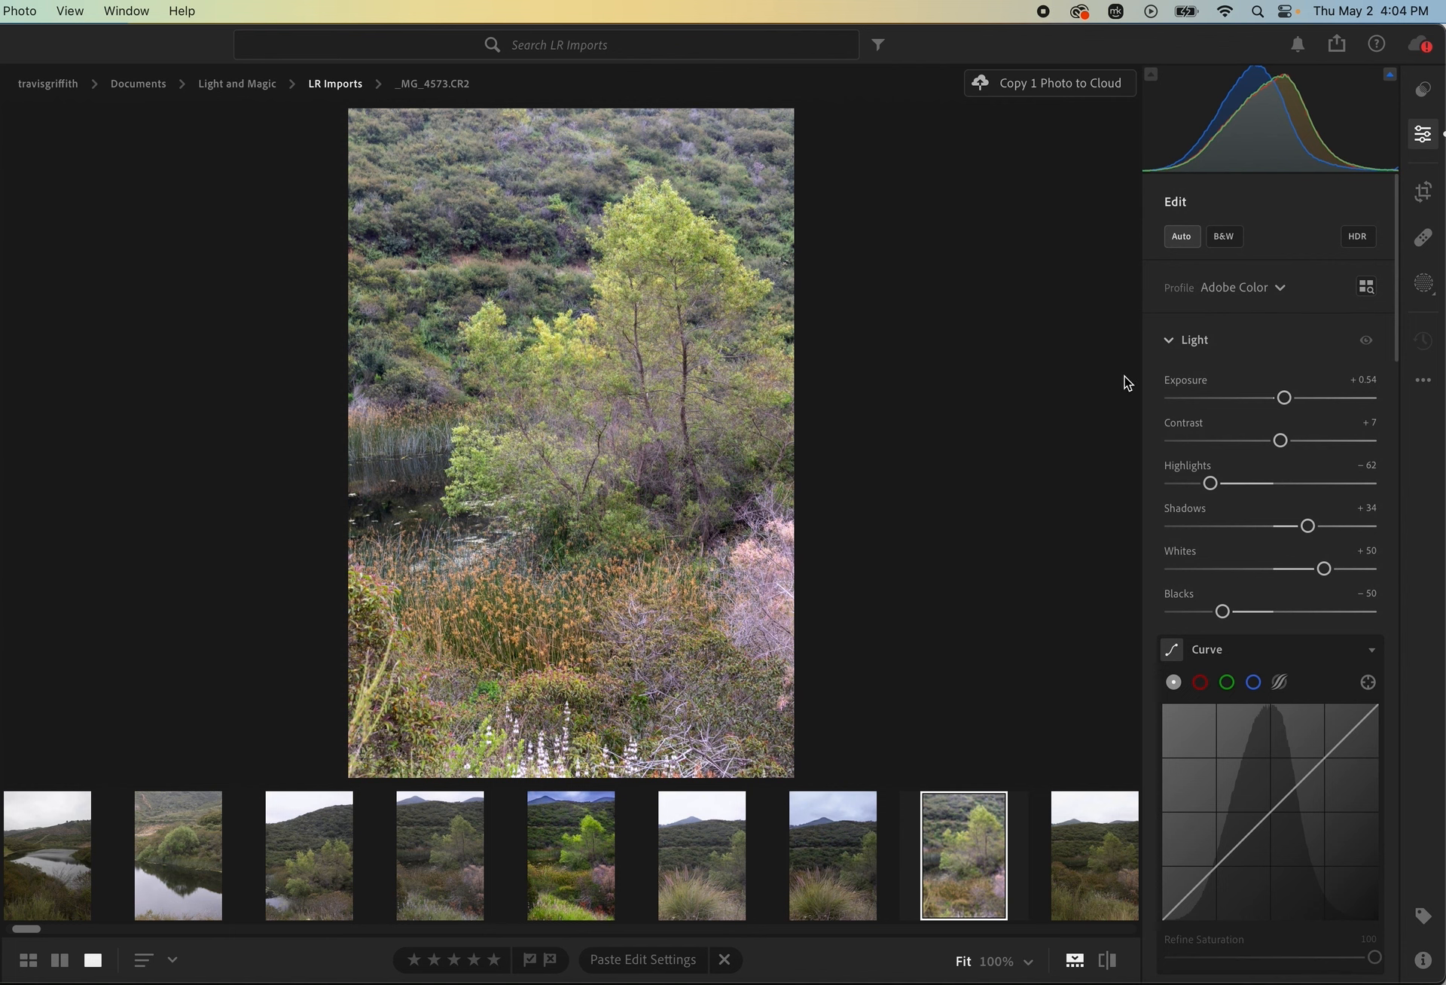
{"action": "scroll", "coordinate": [1302, 554], "scroll_direction": "down", "scroll_amount": 4}
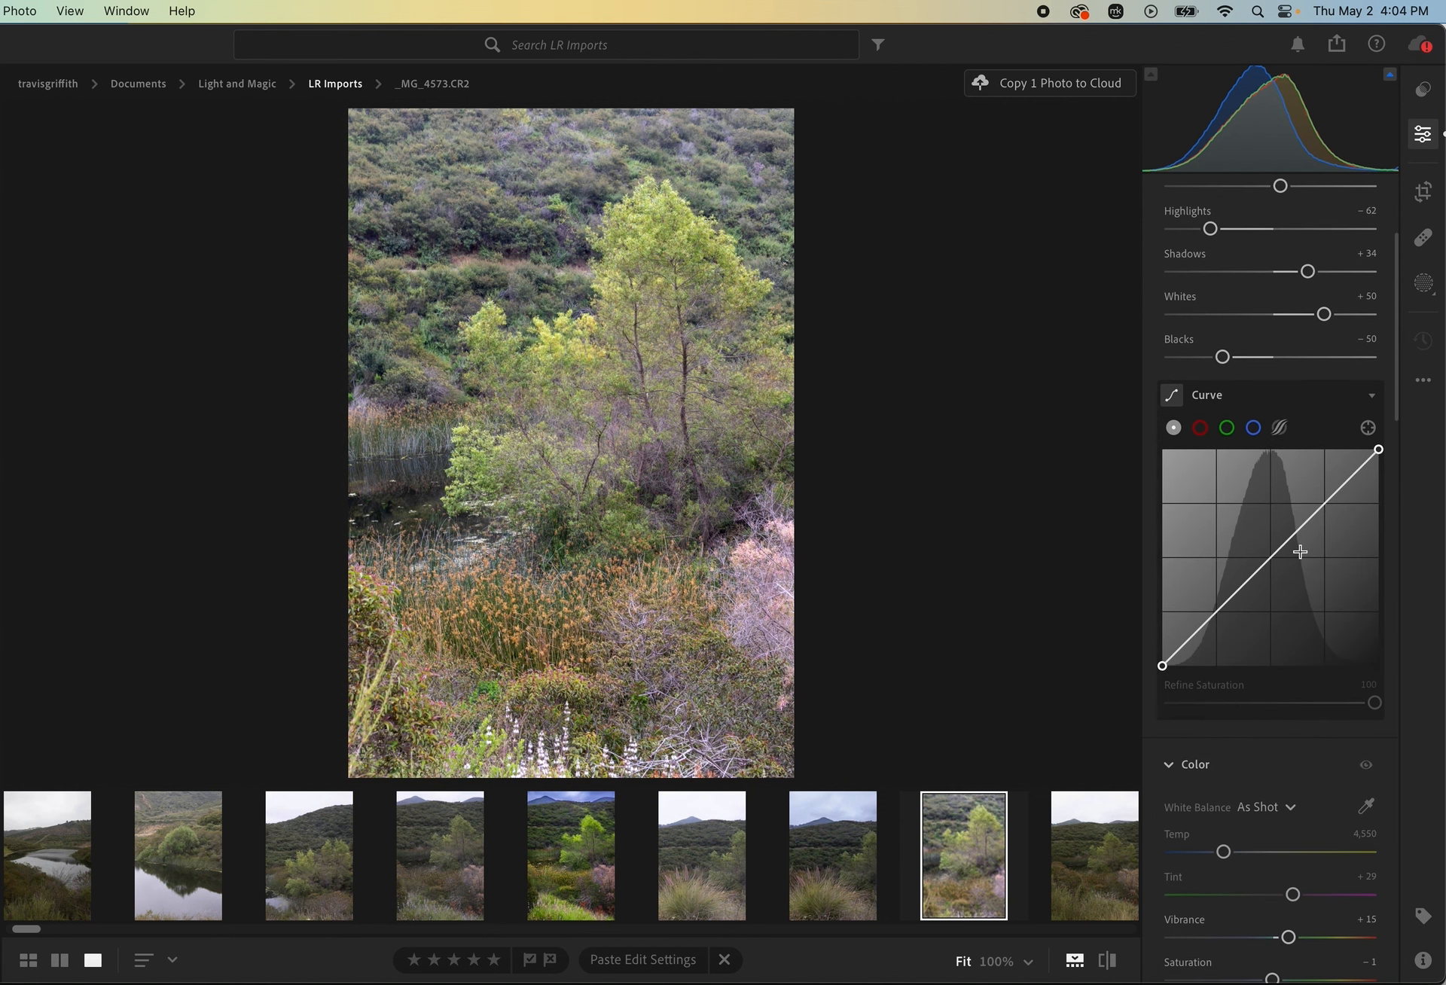
{"action": "scroll", "coordinate": [1300, 553], "scroll_direction": "down", "scroll_amount": 5}
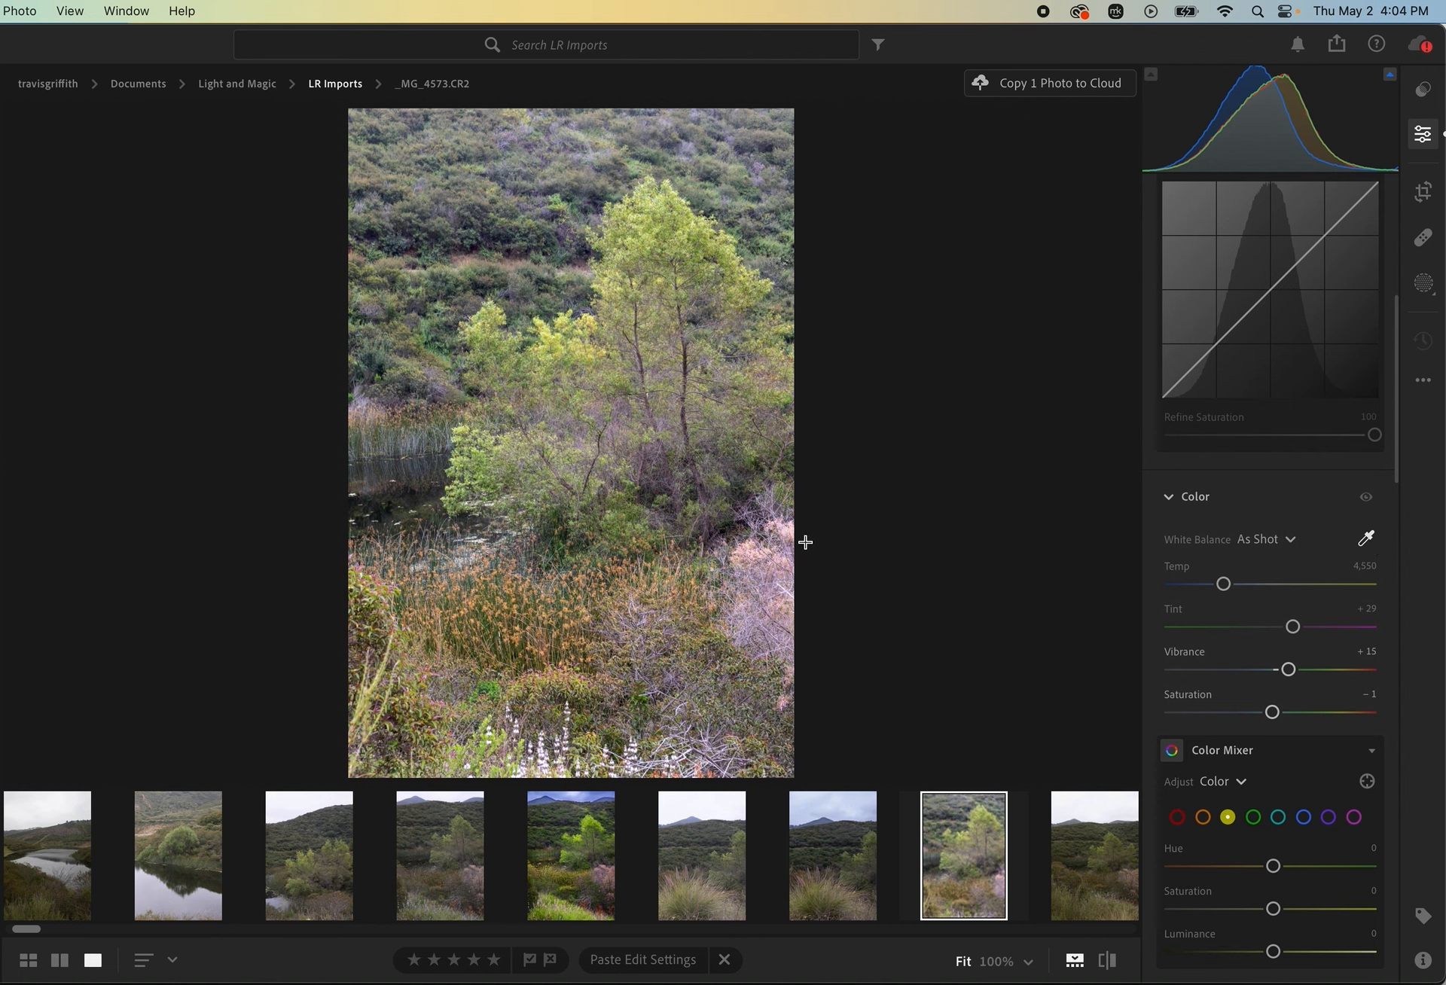
{"action": "left_click", "coordinate": [783, 532]}
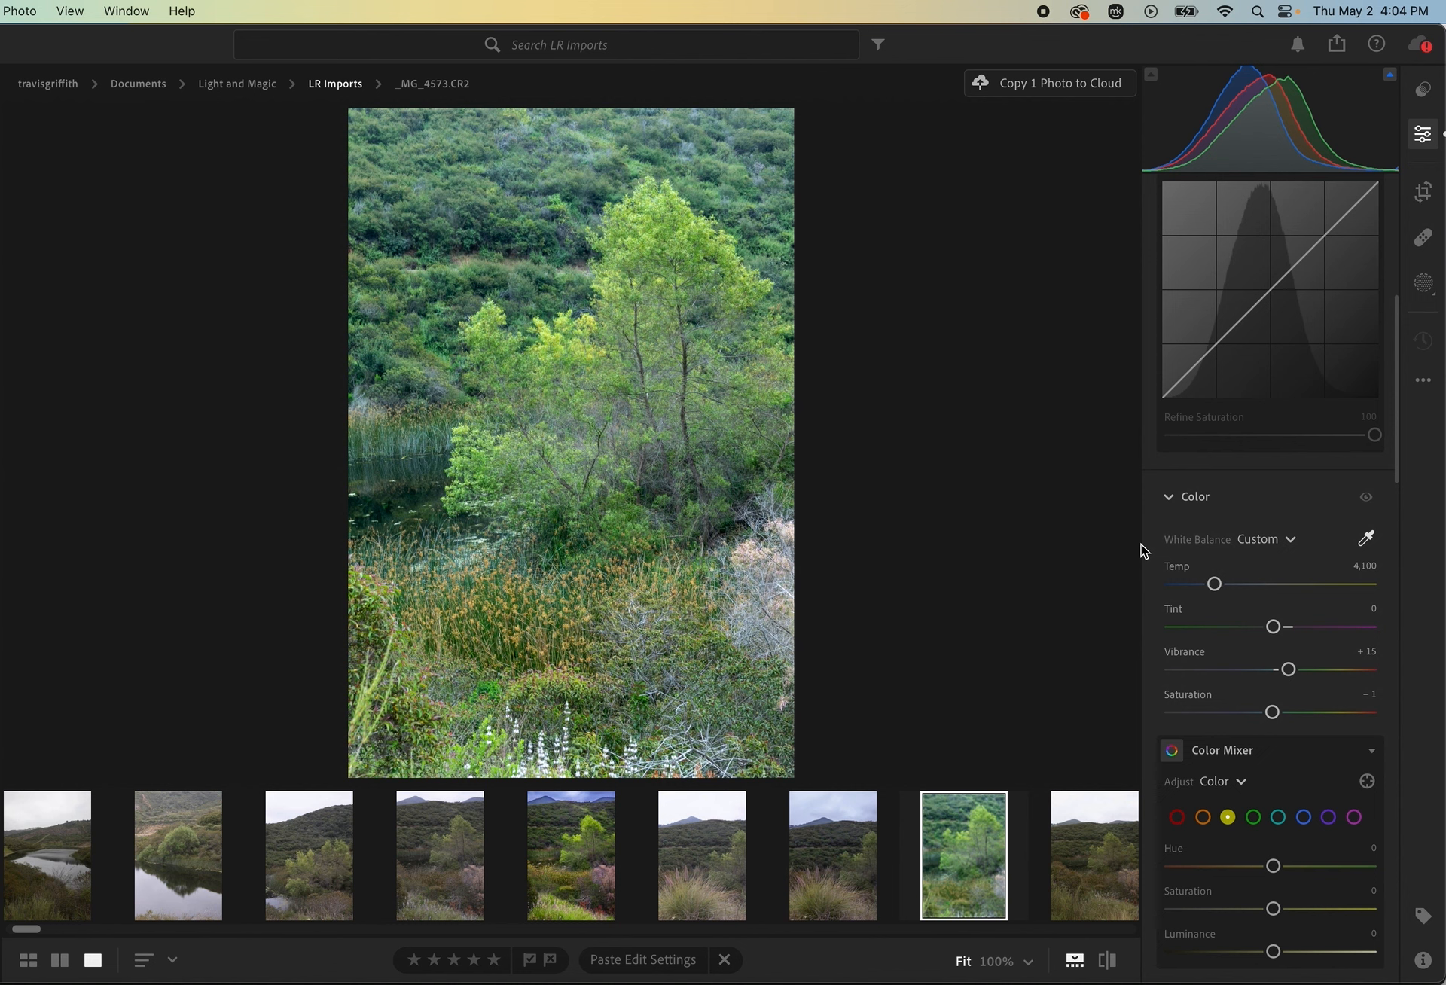
{"action": "key", "text": "super+z"}
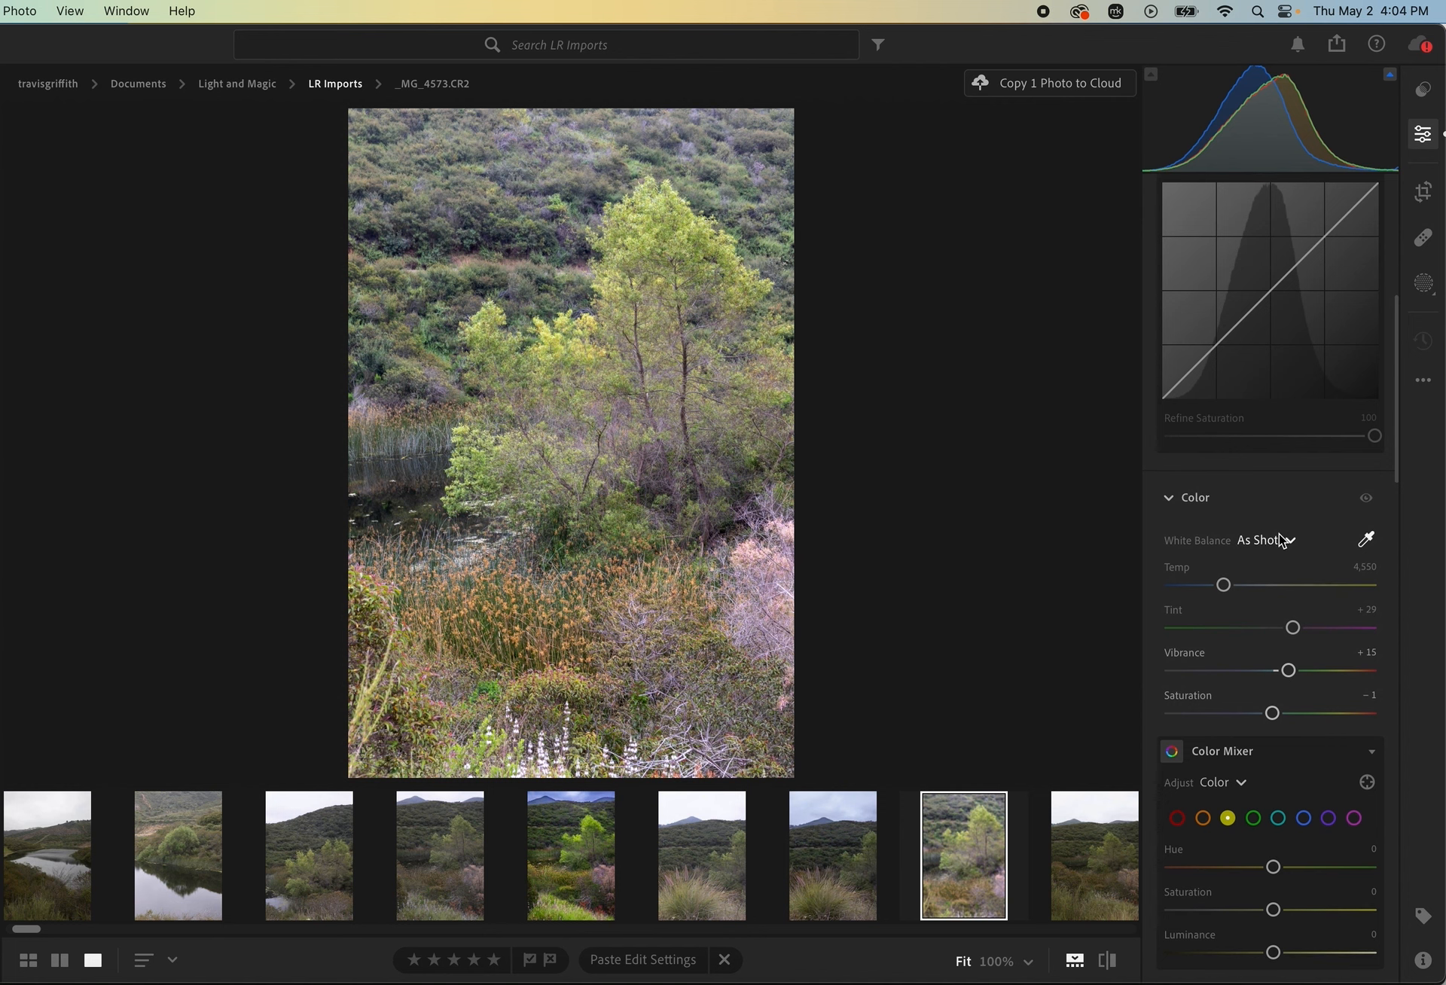
Create a new brush mask with the brush size at 12.2 and the feather at 81
{"action": "scroll", "coordinate": [1283, 534], "scroll_direction": "up", "scroll_amount": 10}
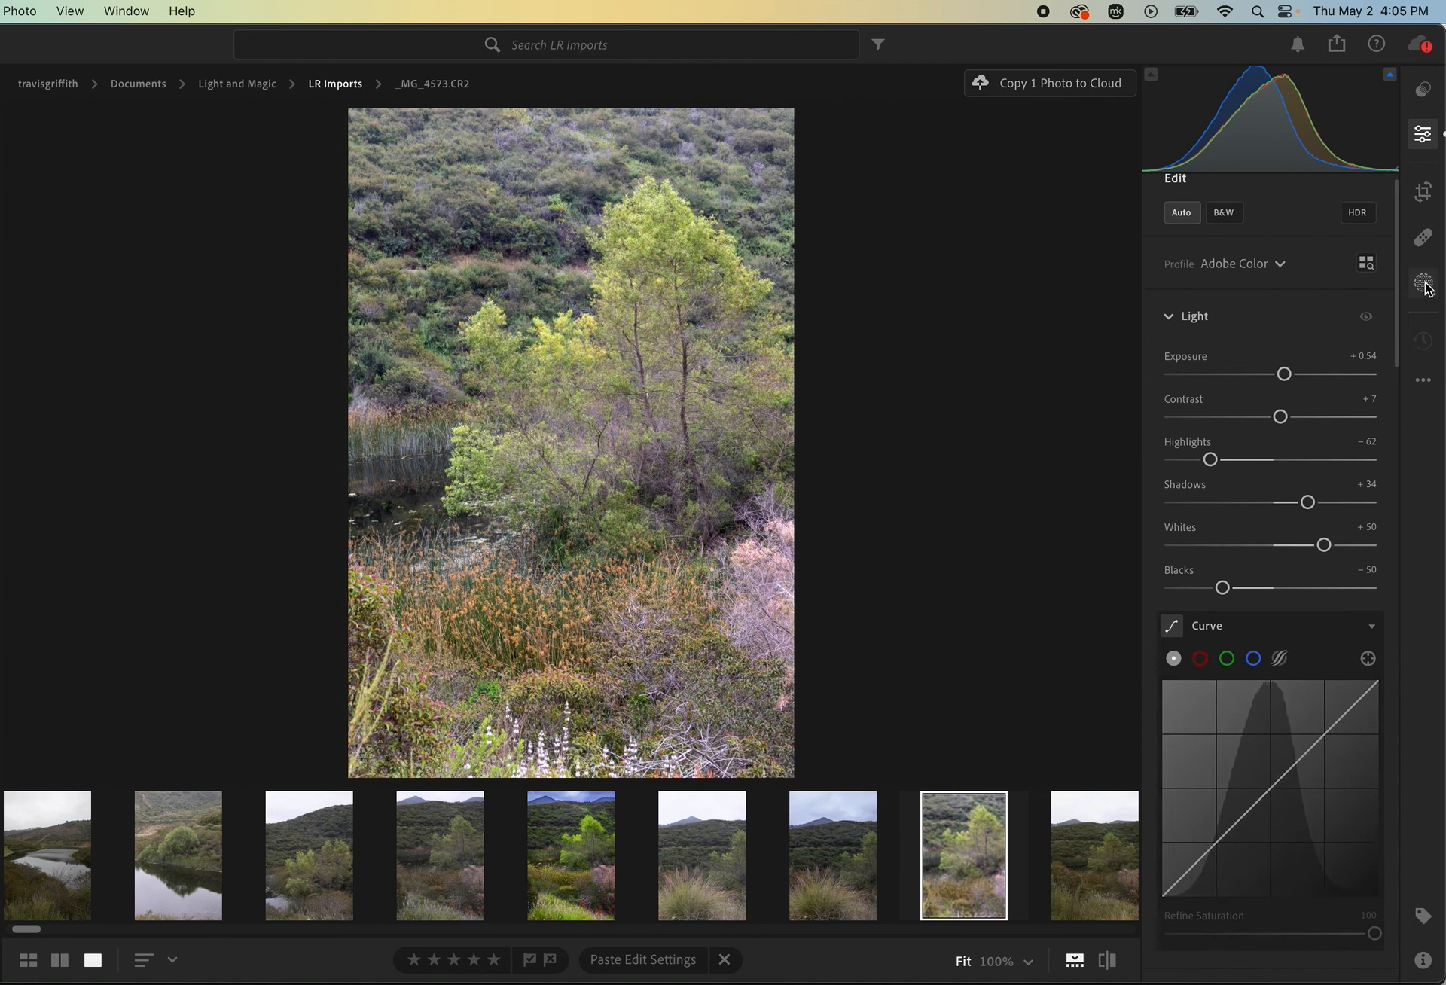
{"action": "left_click", "coordinate": [1424, 284]}
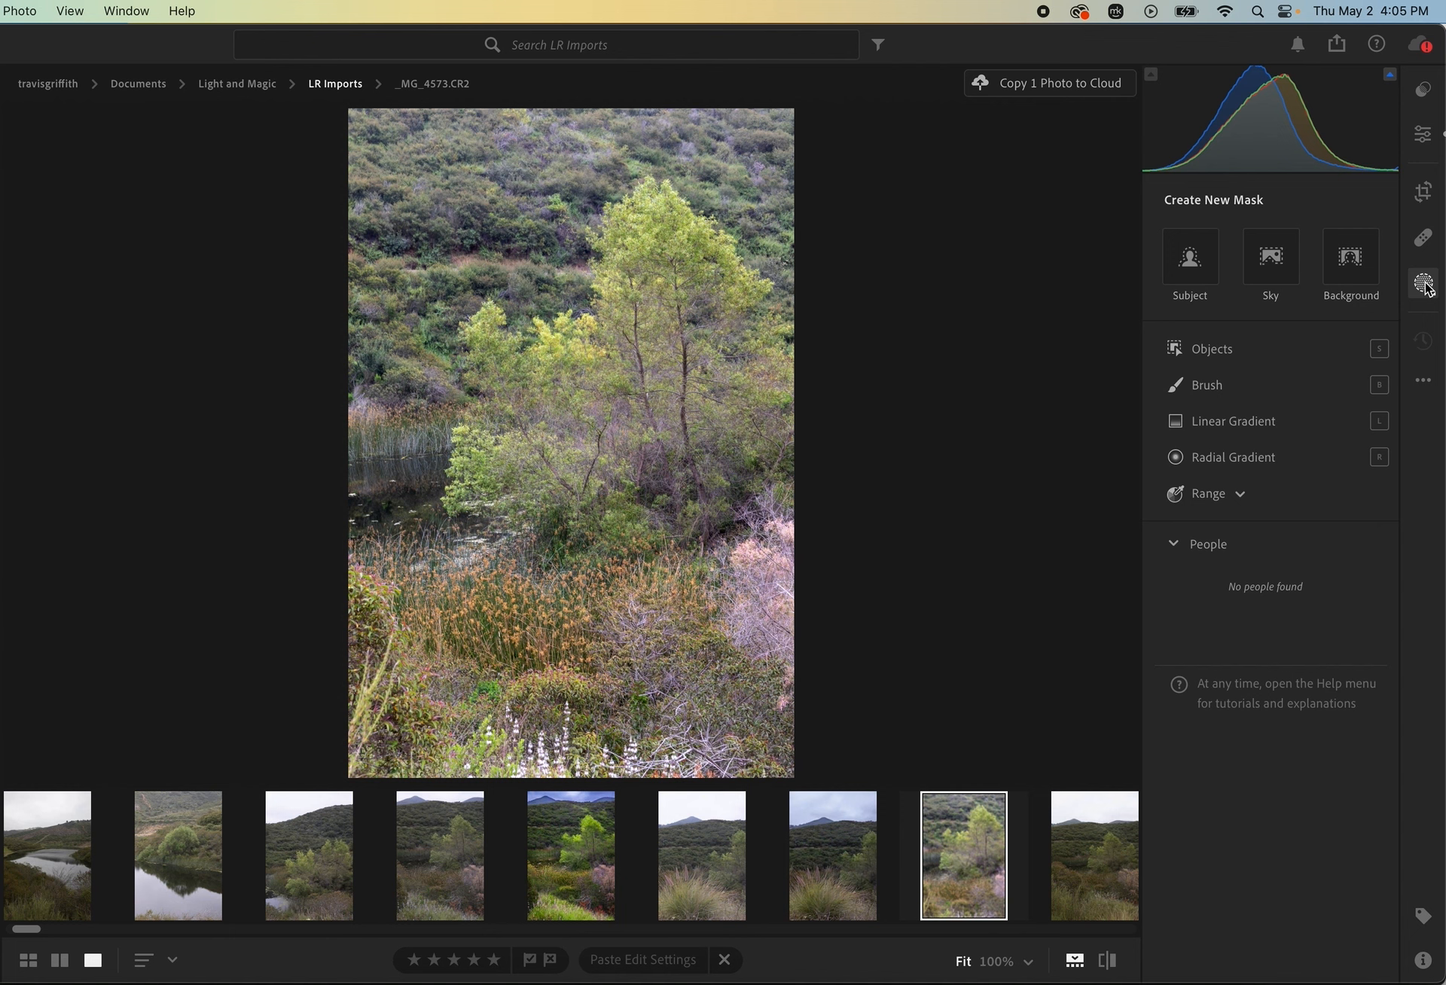
{"action": "left_click", "coordinate": [1207, 385]}
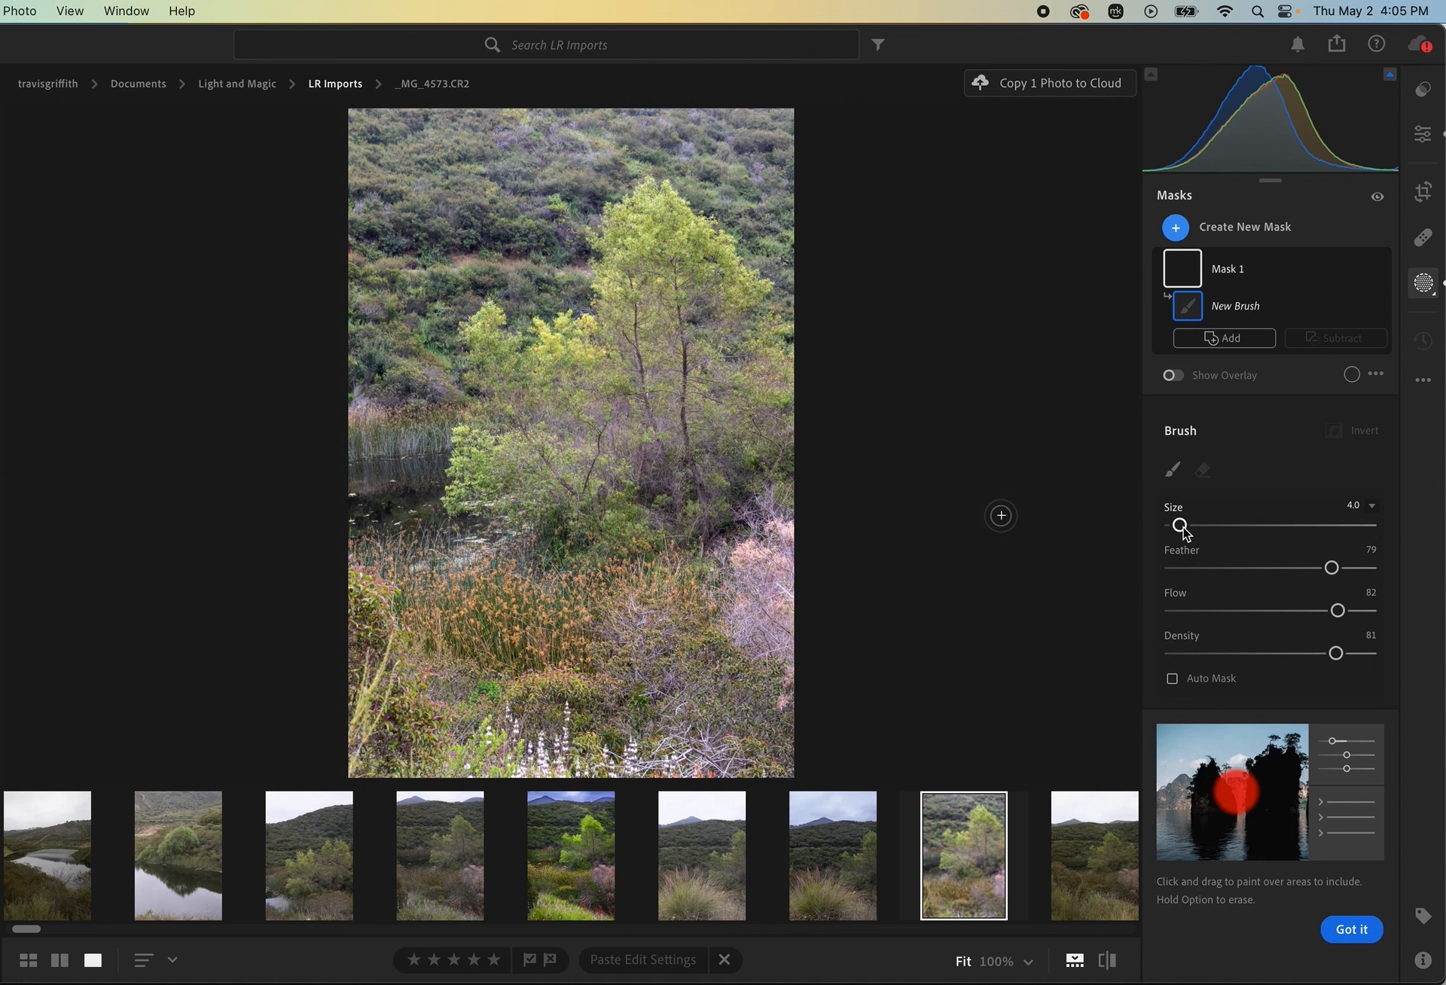
{"action": "left_click_drag", "start_coordinate": [1183, 528], "coordinate": [1196, 526]}
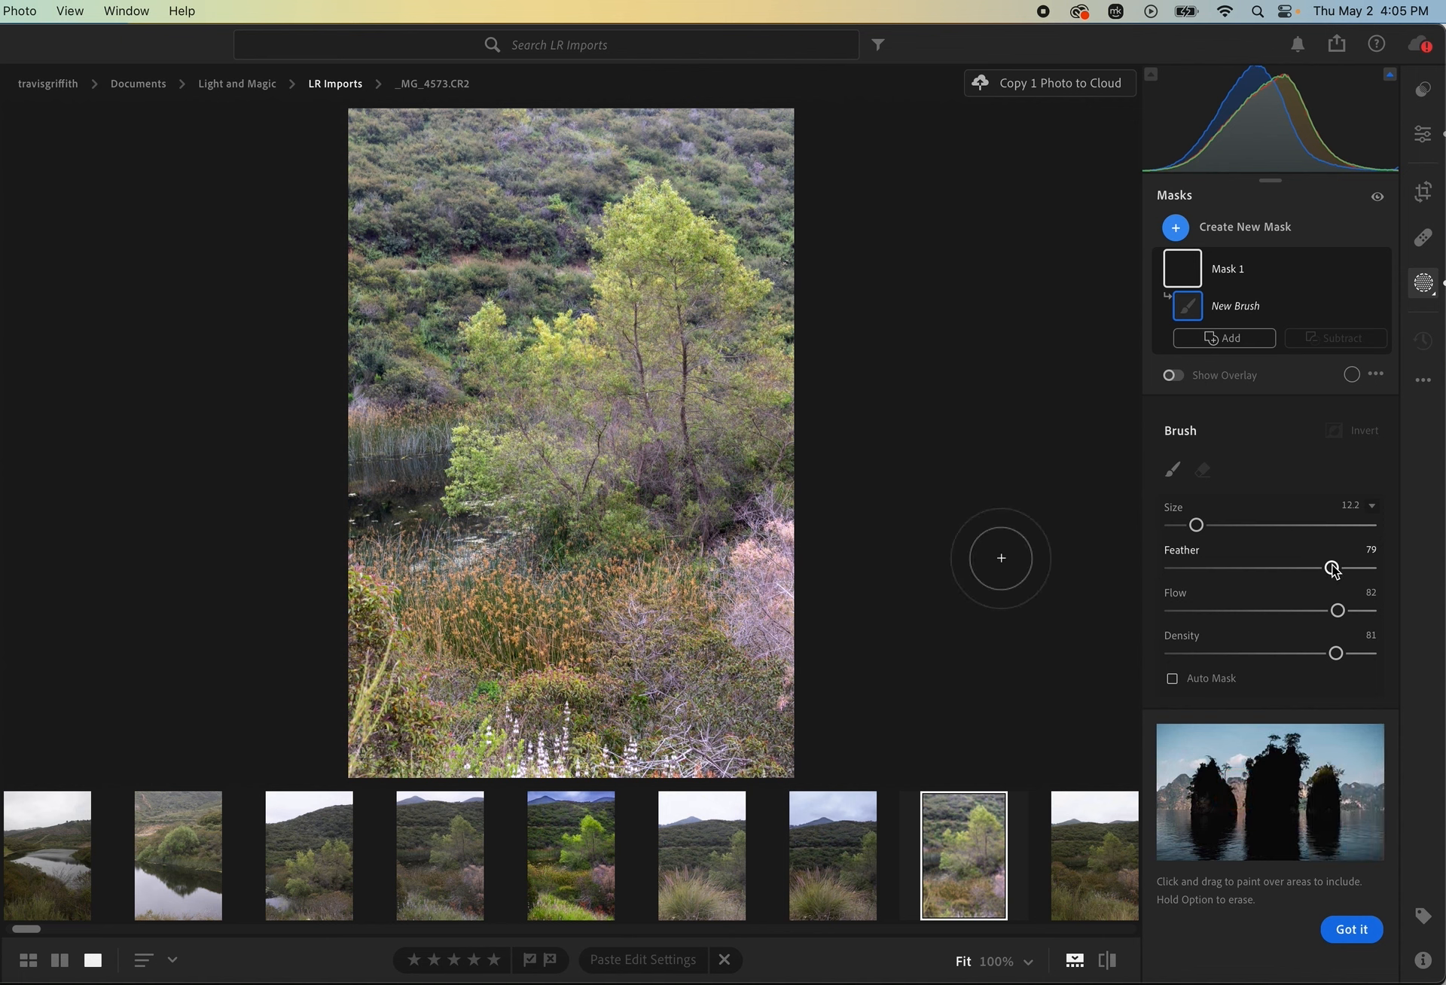
{"action": "mouse_move", "coordinate": [1331, 568]}
{"action": "left_mouse_down"}
{"action": "mouse_move", "coordinate": [1319, 572]}
{"action": "mouse_move", "coordinate": [1342, 573]}
{"action": "mouse_move", "coordinate": [1230, 590]}
{"action": "mouse_move", "coordinate": [1337, 582]}
{"action": "left_mouse_up"}
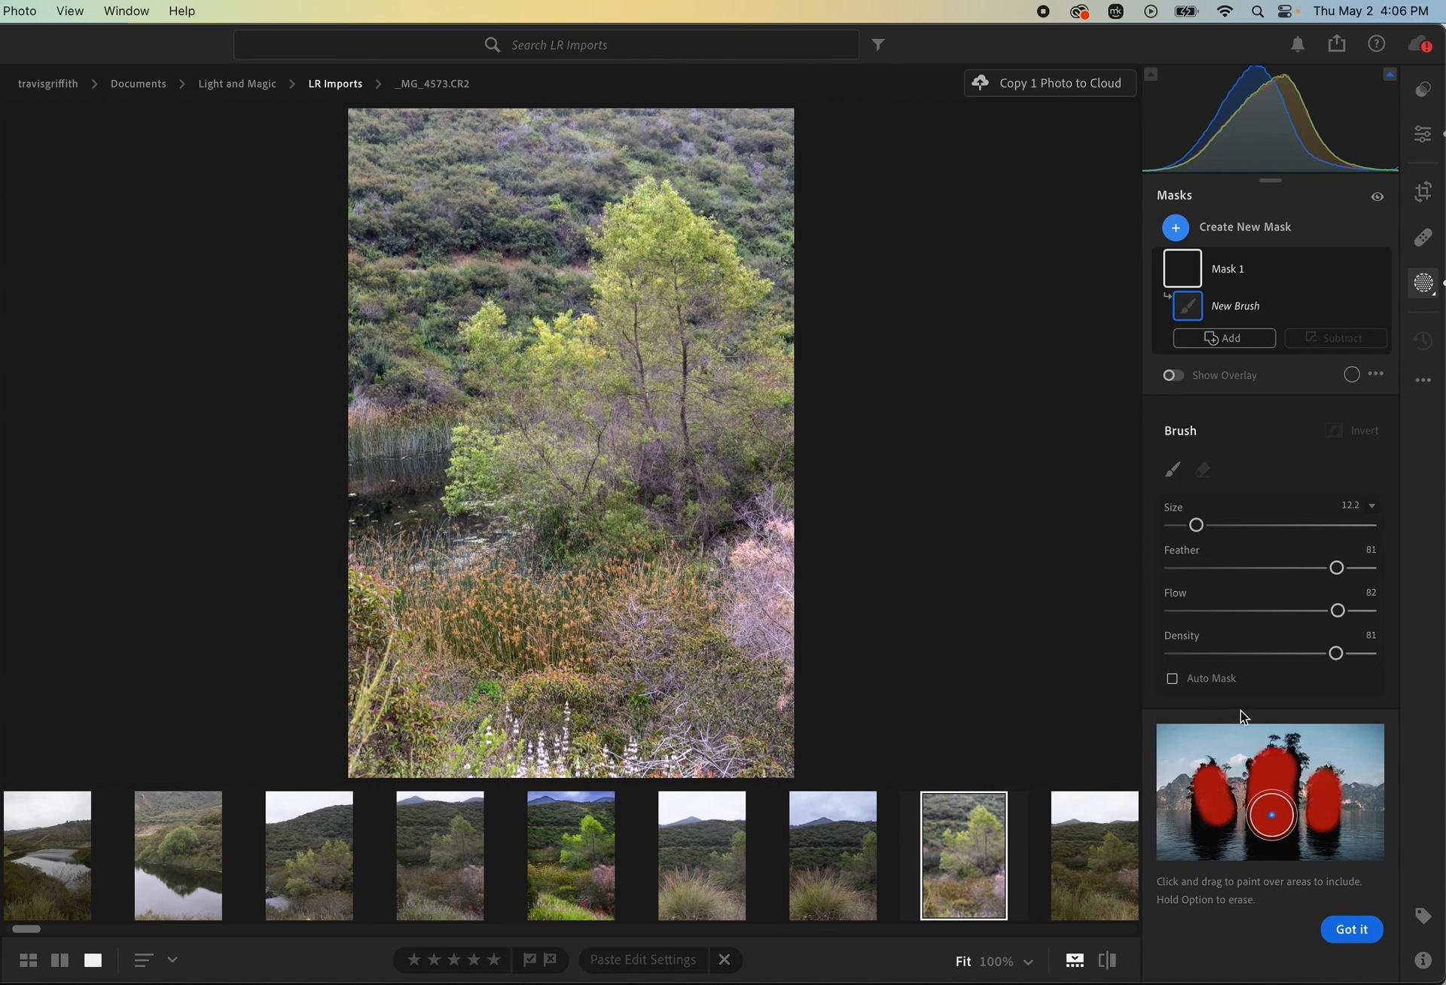
Reduce the brush size to 7 and paint the mask over the tall tree's crown, the yellow bushes beside it and the foliage by the pond
{"action": "key", "text": "o"}
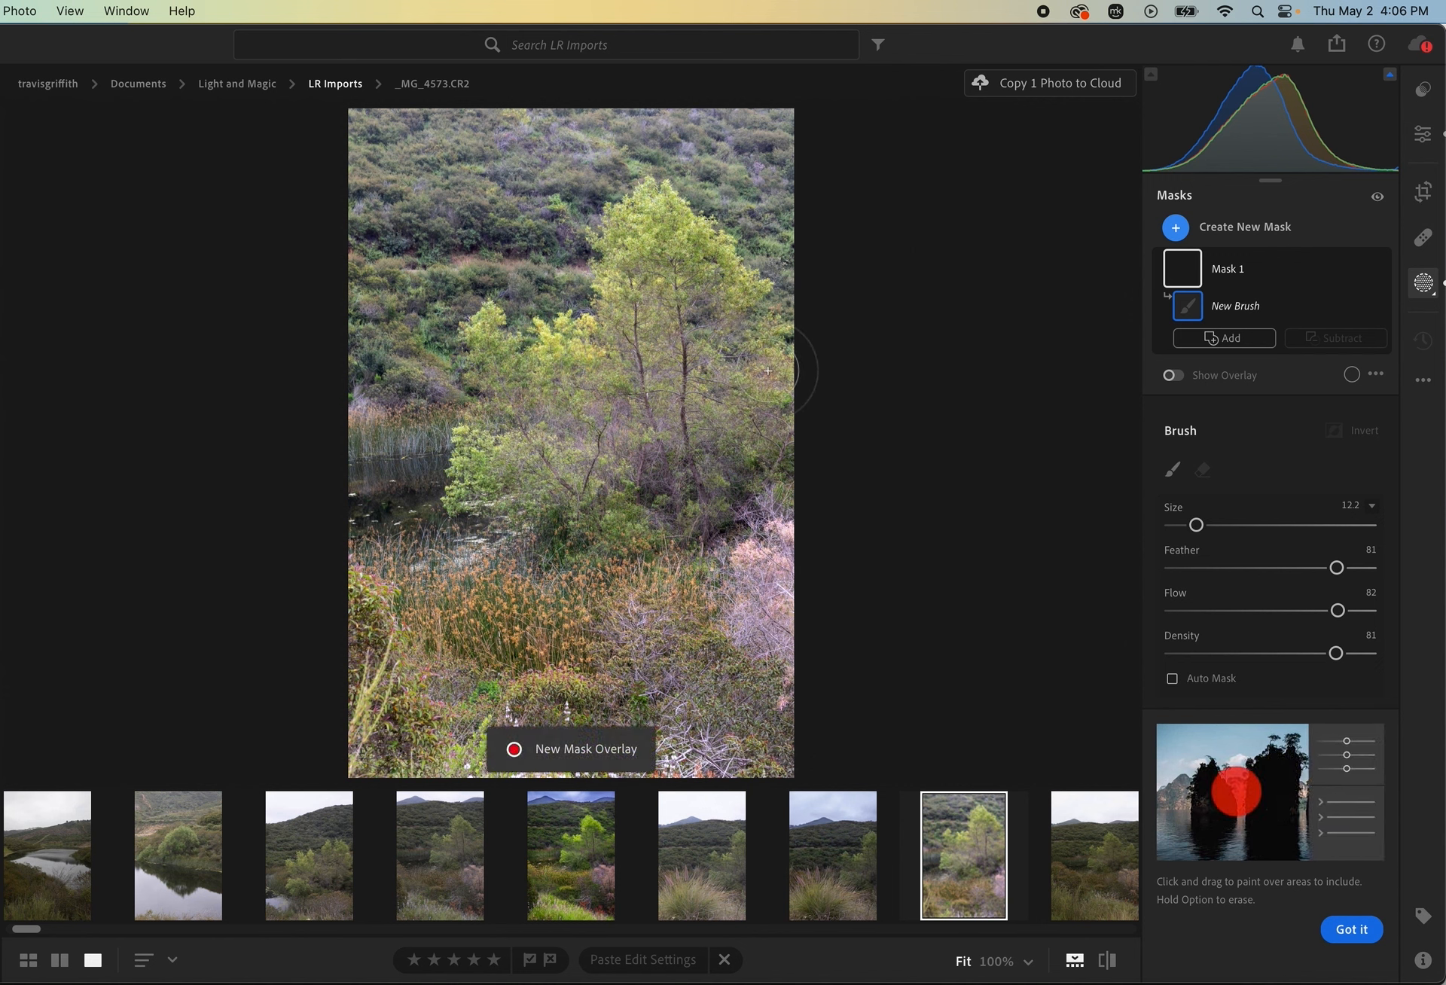
{"action": "key", "text": "bracketleft"}
{"action": "key", "text": "bracketleft"}
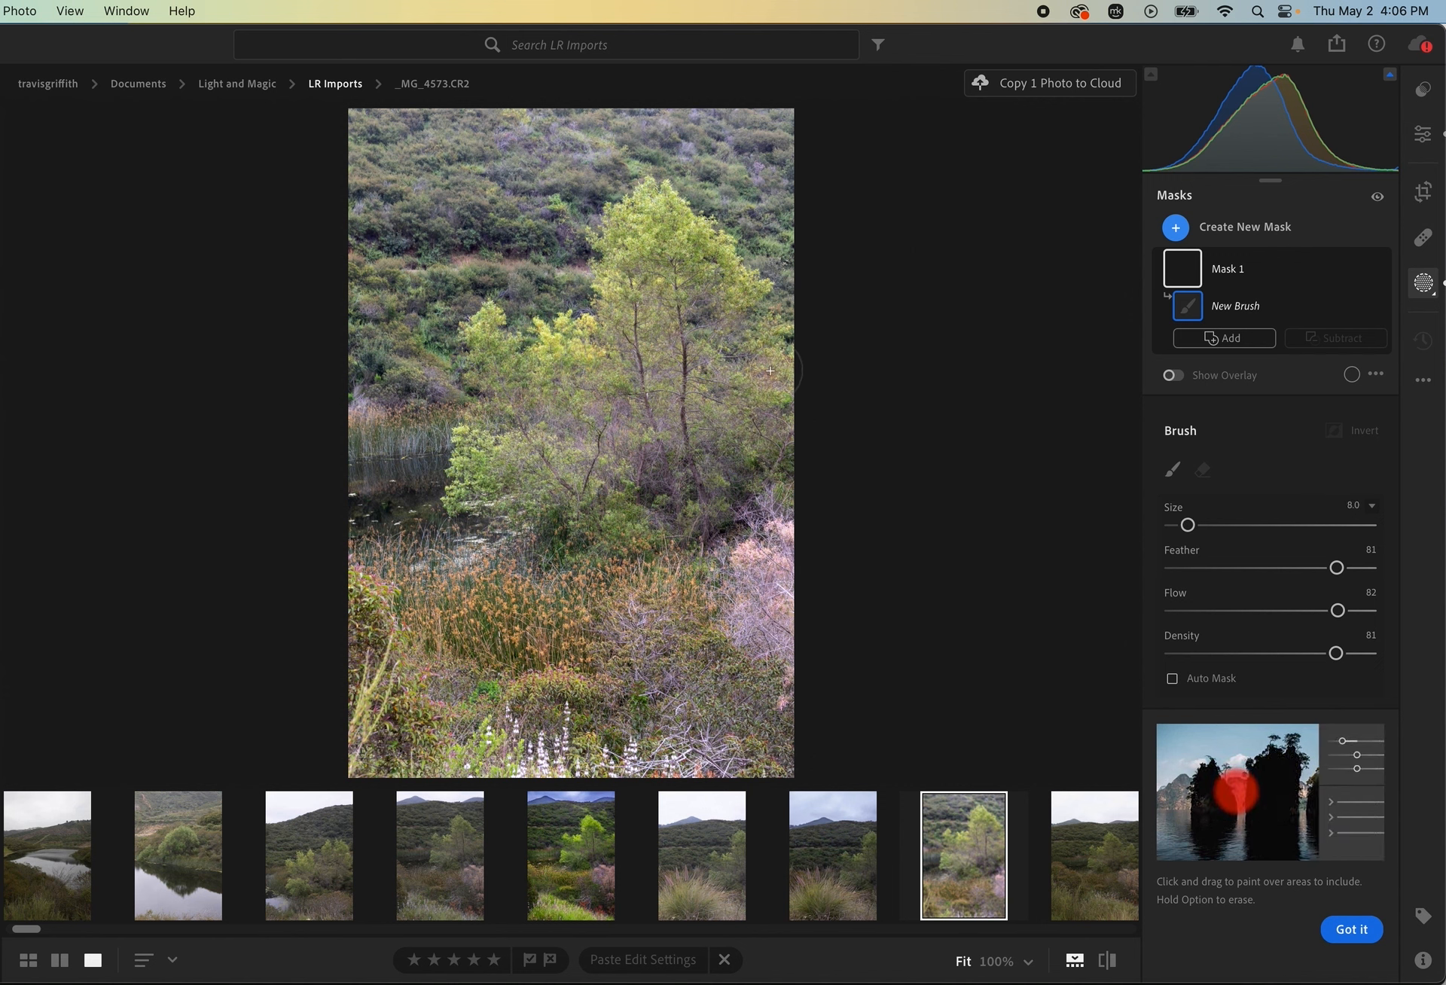
{"action": "left_click", "coordinate": [773, 378]}
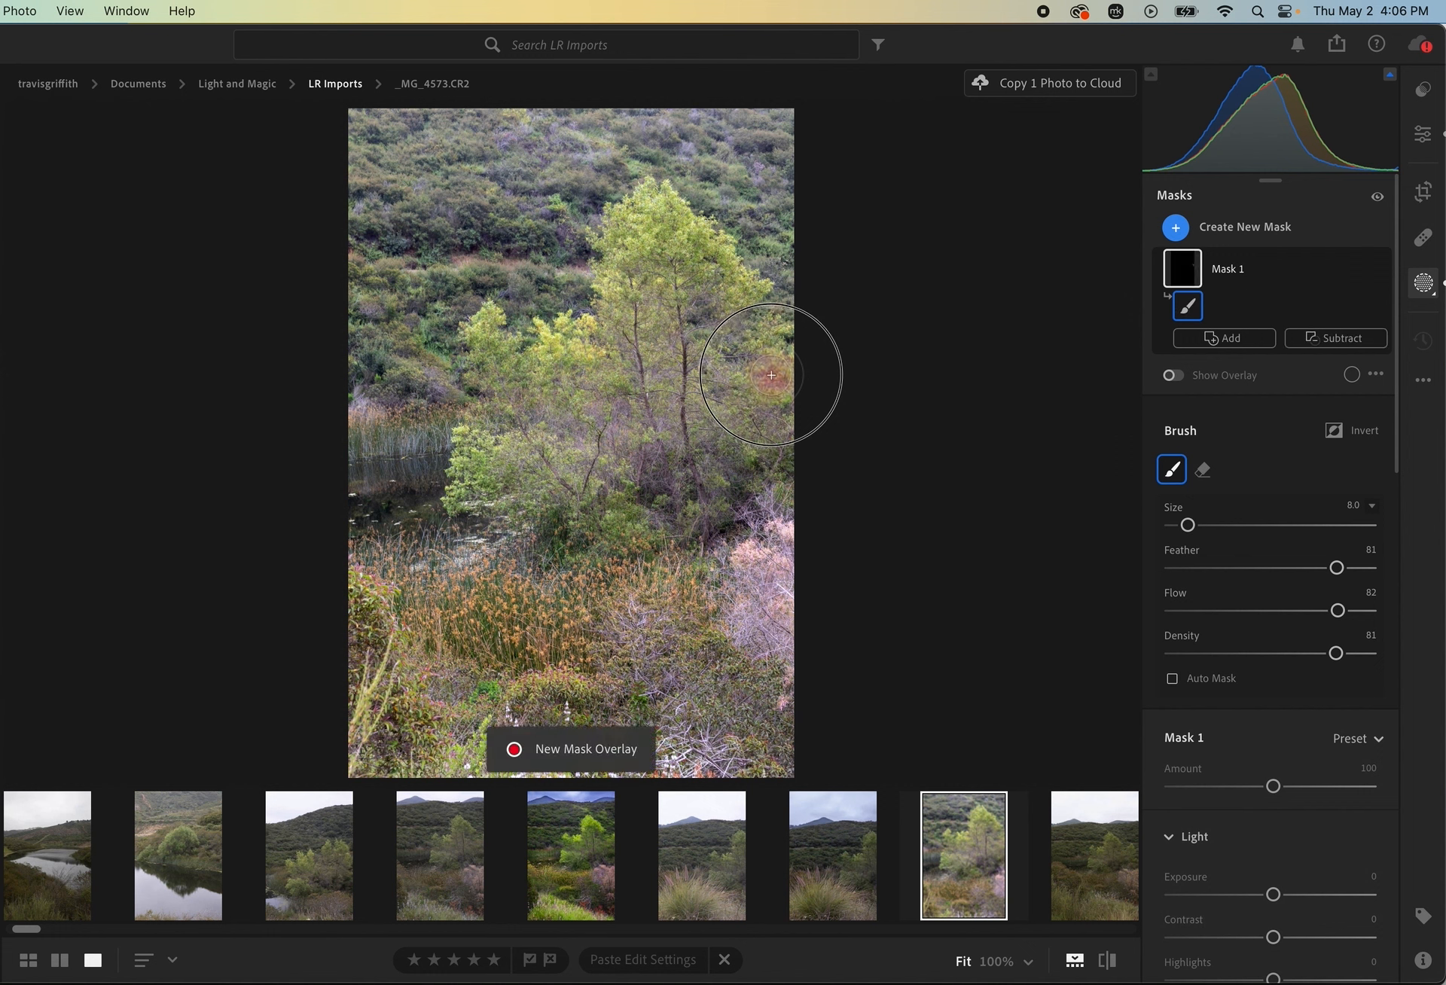
{"action": "mouse_move", "coordinate": [768, 373]}
{"action": "left_mouse_down"}
{"action": "mouse_move", "coordinate": [771, 392]}
{"action": "mouse_move", "coordinate": [772, 332]}
{"action": "mouse_move", "coordinate": [746, 354]}
{"action": "left_mouse_up"}
{"action": "mouse_move", "coordinate": [739, 293]}
{"action": "left_mouse_down"}
{"action": "mouse_move", "coordinate": [652, 194]}
{"action": "mouse_move", "coordinate": [613, 229]}
{"action": "mouse_move", "coordinate": [610, 245]}
{"action": "mouse_move", "coordinate": [651, 231]}
{"action": "mouse_move", "coordinate": [628, 262]}
{"action": "mouse_move", "coordinate": [613, 258]}
{"action": "mouse_move", "coordinate": [623, 301]}
{"action": "mouse_move", "coordinate": [612, 292]}
{"action": "mouse_move", "coordinate": [651, 281]}
{"action": "mouse_move", "coordinate": [676, 252]}
{"action": "mouse_move", "coordinate": [676, 290]}
{"action": "mouse_move", "coordinate": [653, 258]}
{"action": "mouse_move", "coordinate": [604, 333]}
{"action": "mouse_move", "coordinate": [552, 334]}
{"action": "mouse_move", "coordinate": [588, 347]}
{"action": "mouse_move", "coordinate": [486, 328]}
{"action": "left_mouse_up"}
{"action": "mouse_move", "coordinate": [479, 452]}
{"action": "left_mouse_down"}
{"action": "mouse_move", "coordinate": [456, 489]}
{"action": "mouse_move", "coordinate": [476, 442]}
{"action": "mouse_move", "coordinate": [472, 467]}
{"action": "left_mouse_up"}
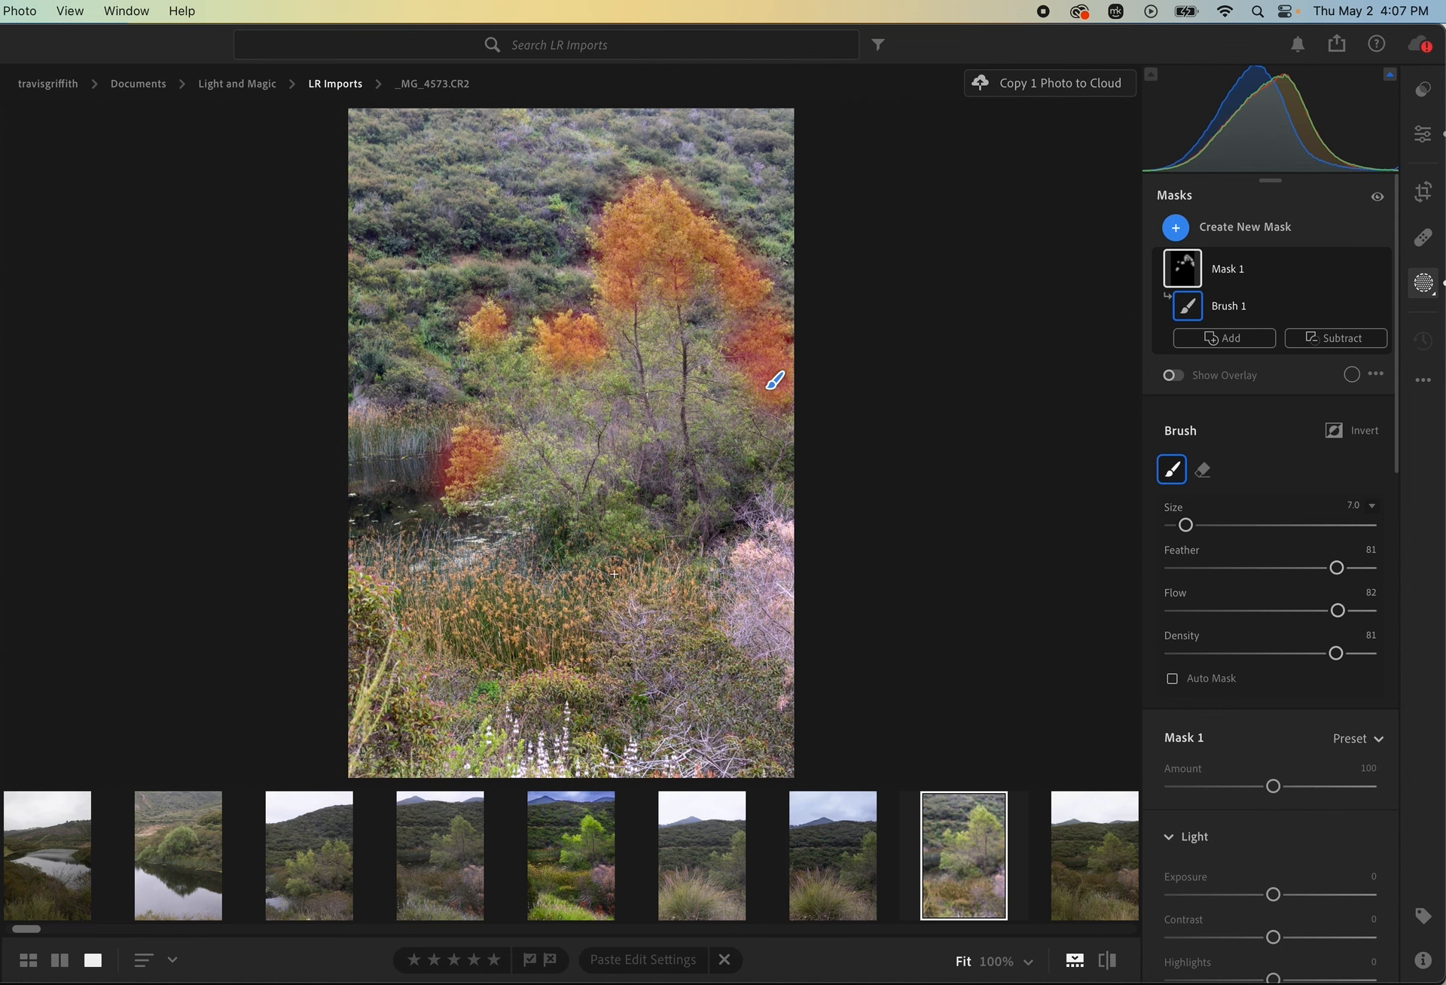
Paint the mask over the orange reeds, the bush below them, the lower-left shrubs and the flowers along the photo's bottom edge
{"action": "mouse_move", "coordinate": [641, 571]}
{"action": "left_mouse_down"}
{"action": "mouse_move", "coordinate": [545, 606]}
{"action": "mouse_move", "coordinate": [507, 584]}
{"action": "mouse_move", "coordinate": [470, 600]}
{"action": "mouse_move", "coordinate": [485, 625]}
{"action": "mouse_move", "coordinate": [568, 647]}
{"action": "mouse_move", "coordinate": [503, 612]}
{"action": "mouse_move", "coordinate": [574, 611]}
{"action": "mouse_move", "coordinate": [626, 579]}
{"action": "left_mouse_up"}
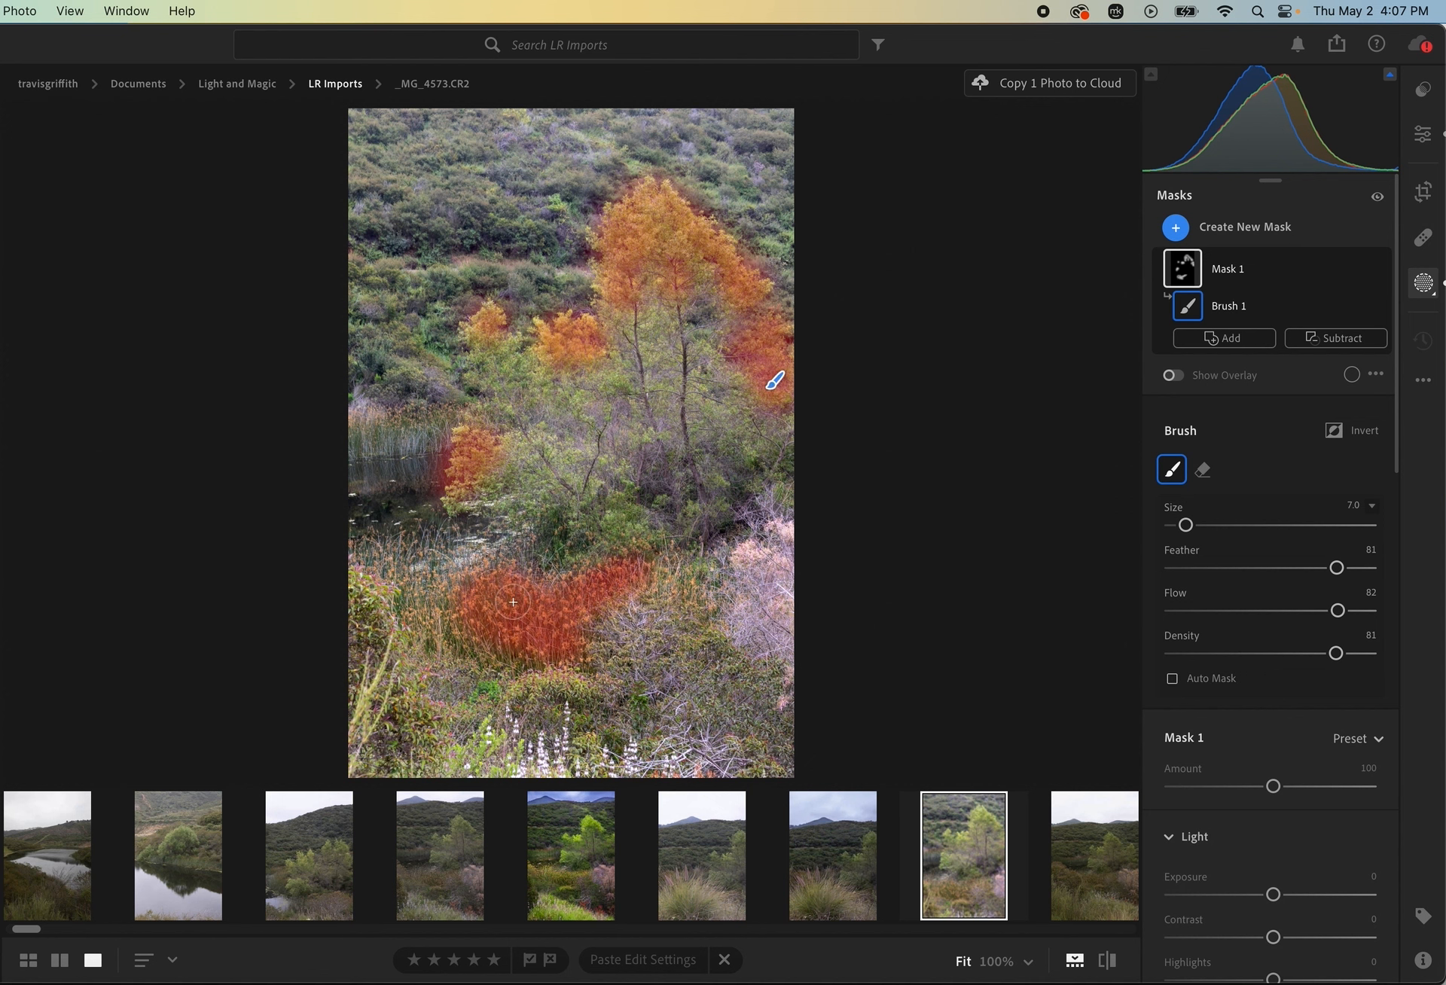
{"action": "mouse_move", "coordinate": [490, 589]}
{"action": "left_mouse_down"}
{"action": "mouse_move", "coordinate": [464, 593]}
{"action": "mouse_move", "coordinate": [469, 624]}
{"action": "mouse_move", "coordinate": [461, 598]}
{"action": "left_mouse_up"}
{"action": "mouse_move", "coordinate": [654, 570]}
{"action": "left_mouse_down"}
{"action": "mouse_move", "coordinate": [704, 595]}
{"action": "mouse_move", "coordinate": [684, 579]}
{"action": "left_mouse_up"}
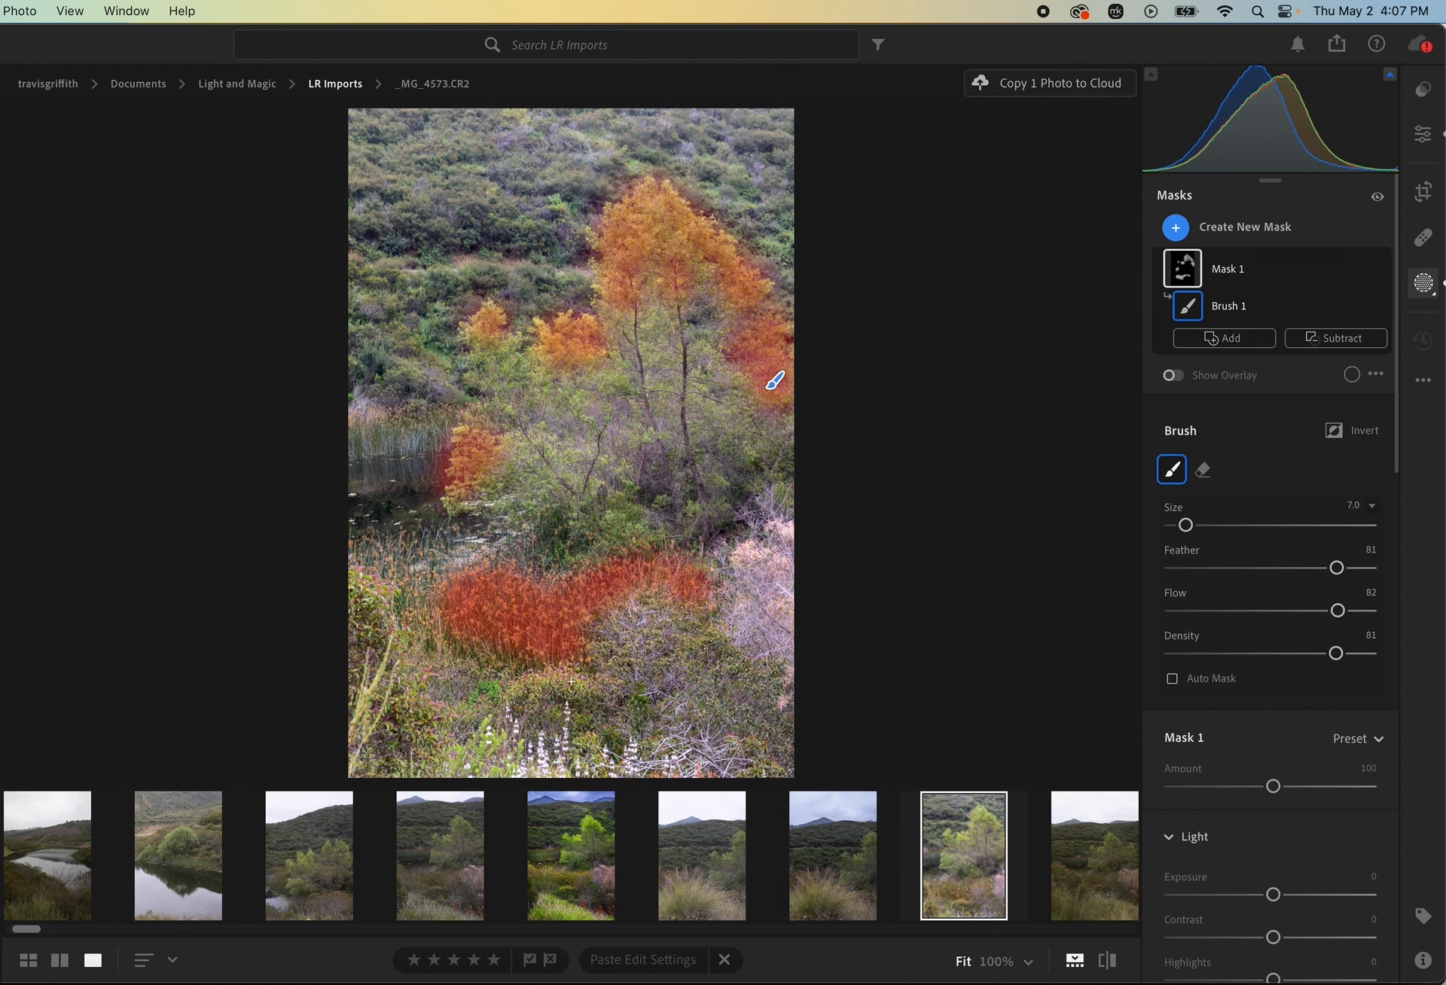
{"action": "mouse_move", "coordinate": [530, 698]}
{"action": "left_mouse_down"}
{"action": "mouse_move", "coordinate": [583, 694]}
{"action": "mouse_move", "coordinate": [533, 693]}
{"action": "left_mouse_up"}
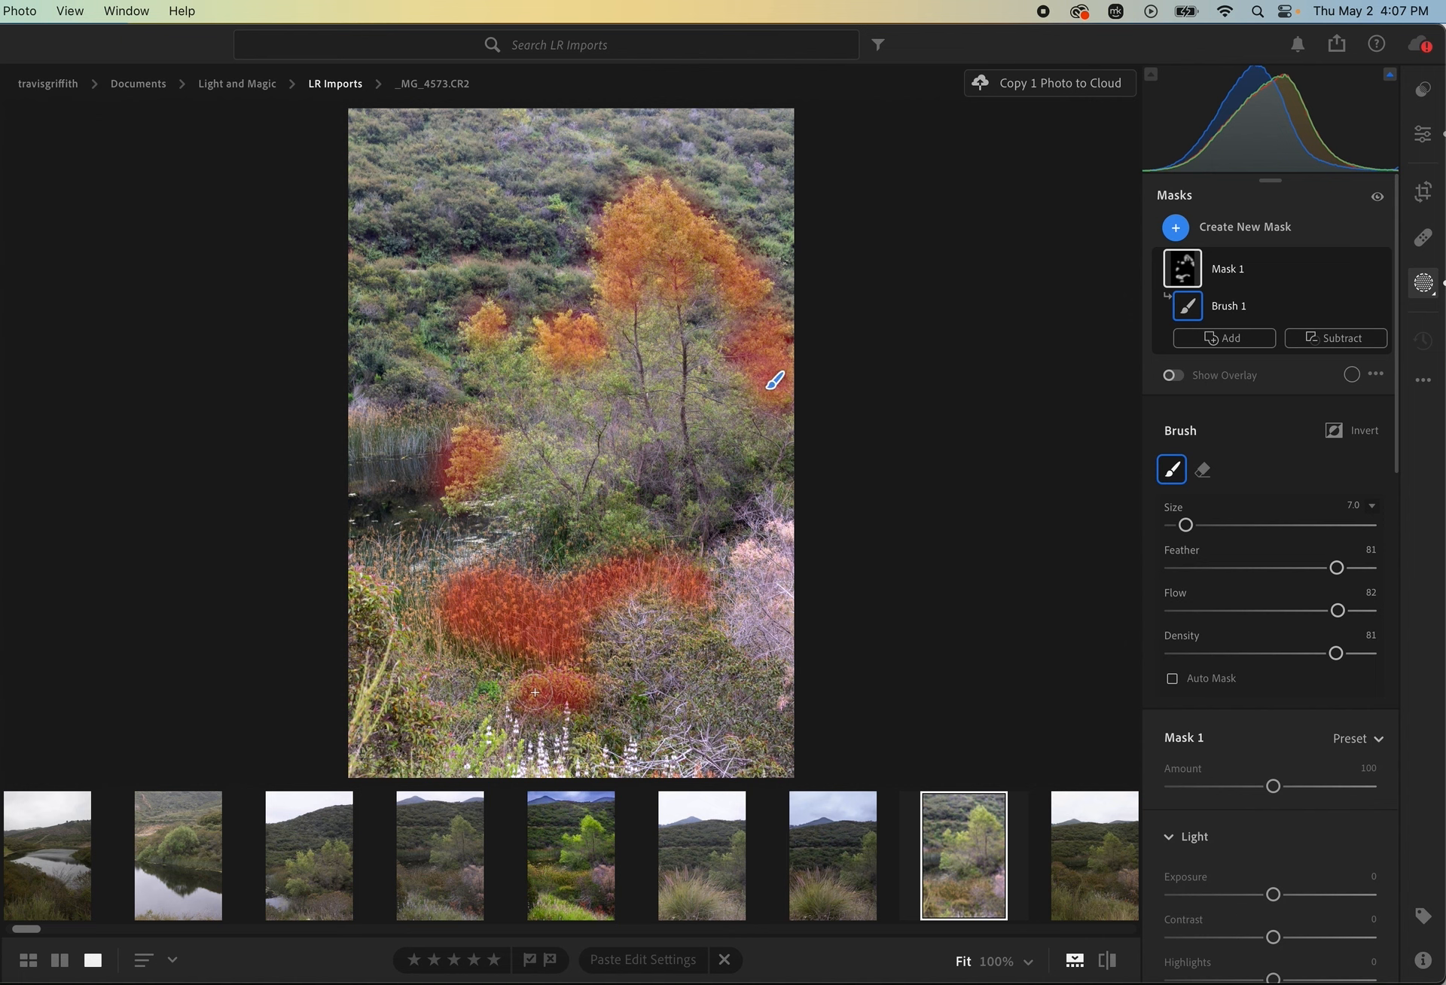
{"action": "mouse_move", "coordinate": [425, 738]}
{"action": "left_mouse_down"}
{"action": "mouse_move", "coordinate": [372, 592]}
{"action": "mouse_move", "coordinate": [422, 700]}
{"action": "mouse_move", "coordinate": [437, 772]}
{"action": "left_mouse_up"}
{"action": "mouse_move", "coordinate": [775, 755]}
{"action": "left_mouse_down"}
{"action": "mouse_move", "coordinate": [697, 757]}
{"action": "mouse_move", "coordinate": [631, 773]}
{"action": "mouse_move", "coordinate": [646, 778]}
{"action": "mouse_move", "coordinate": [660, 766]}
{"action": "mouse_move", "coordinate": [487, 736]}
{"action": "mouse_move", "coordinate": [481, 748]}
{"action": "mouse_move", "coordinate": [571, 751]}
{"action": "left_mouse_up"}
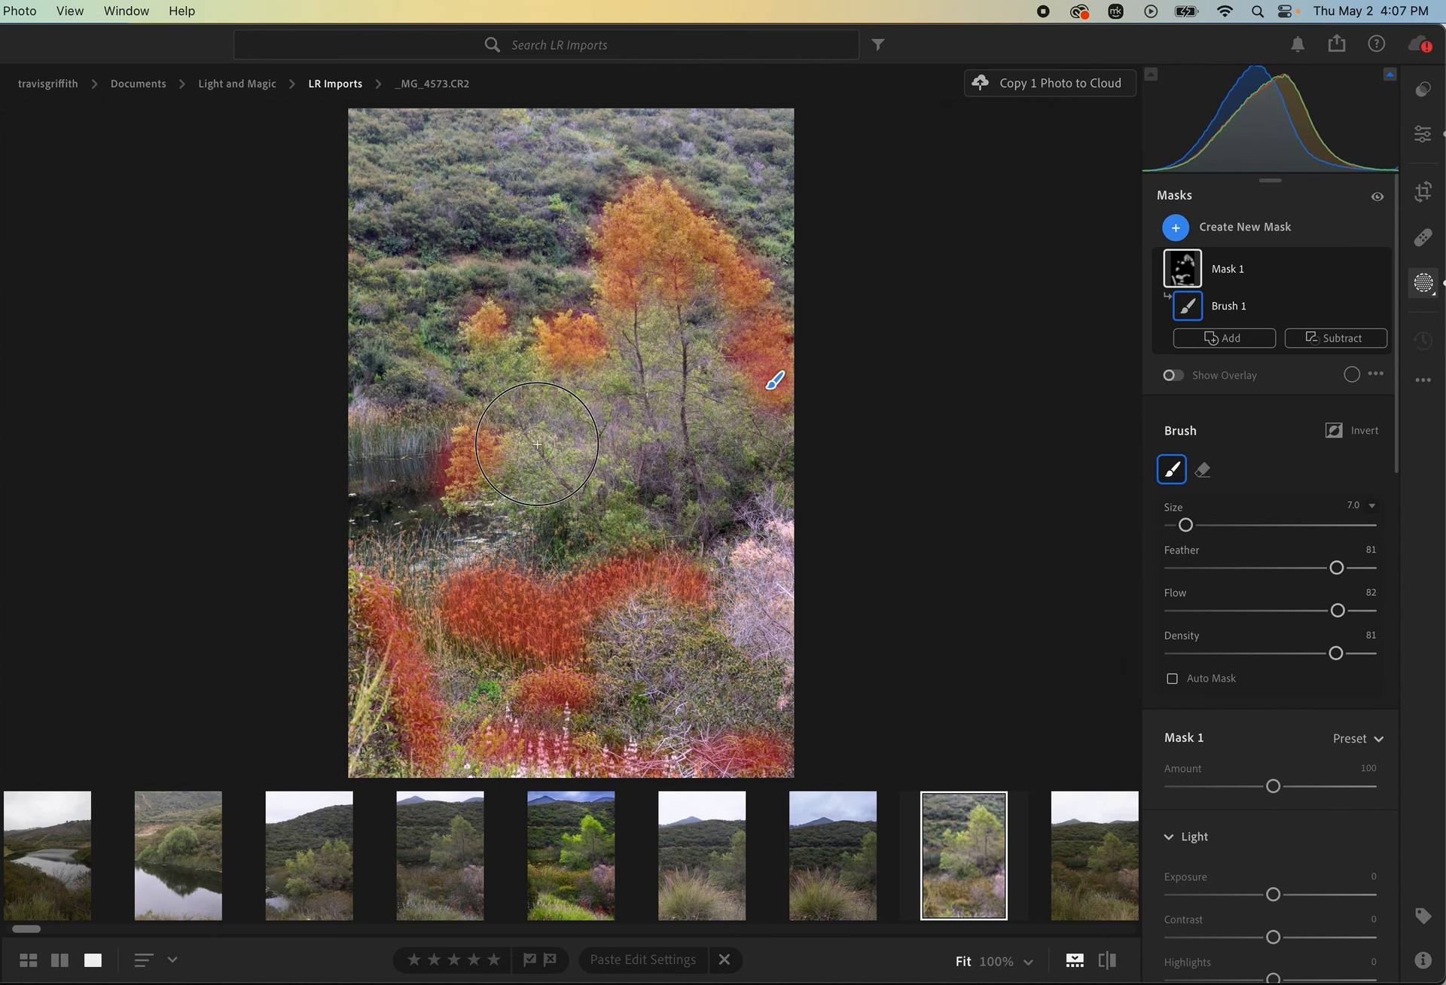
Extend the mask over the foliage beside the pond, the brush right of the tree crown and several patches of the hillside
{"action": "left_click_drag", "start_coordinate": [536, 444], "coordinate": [518, 431]}
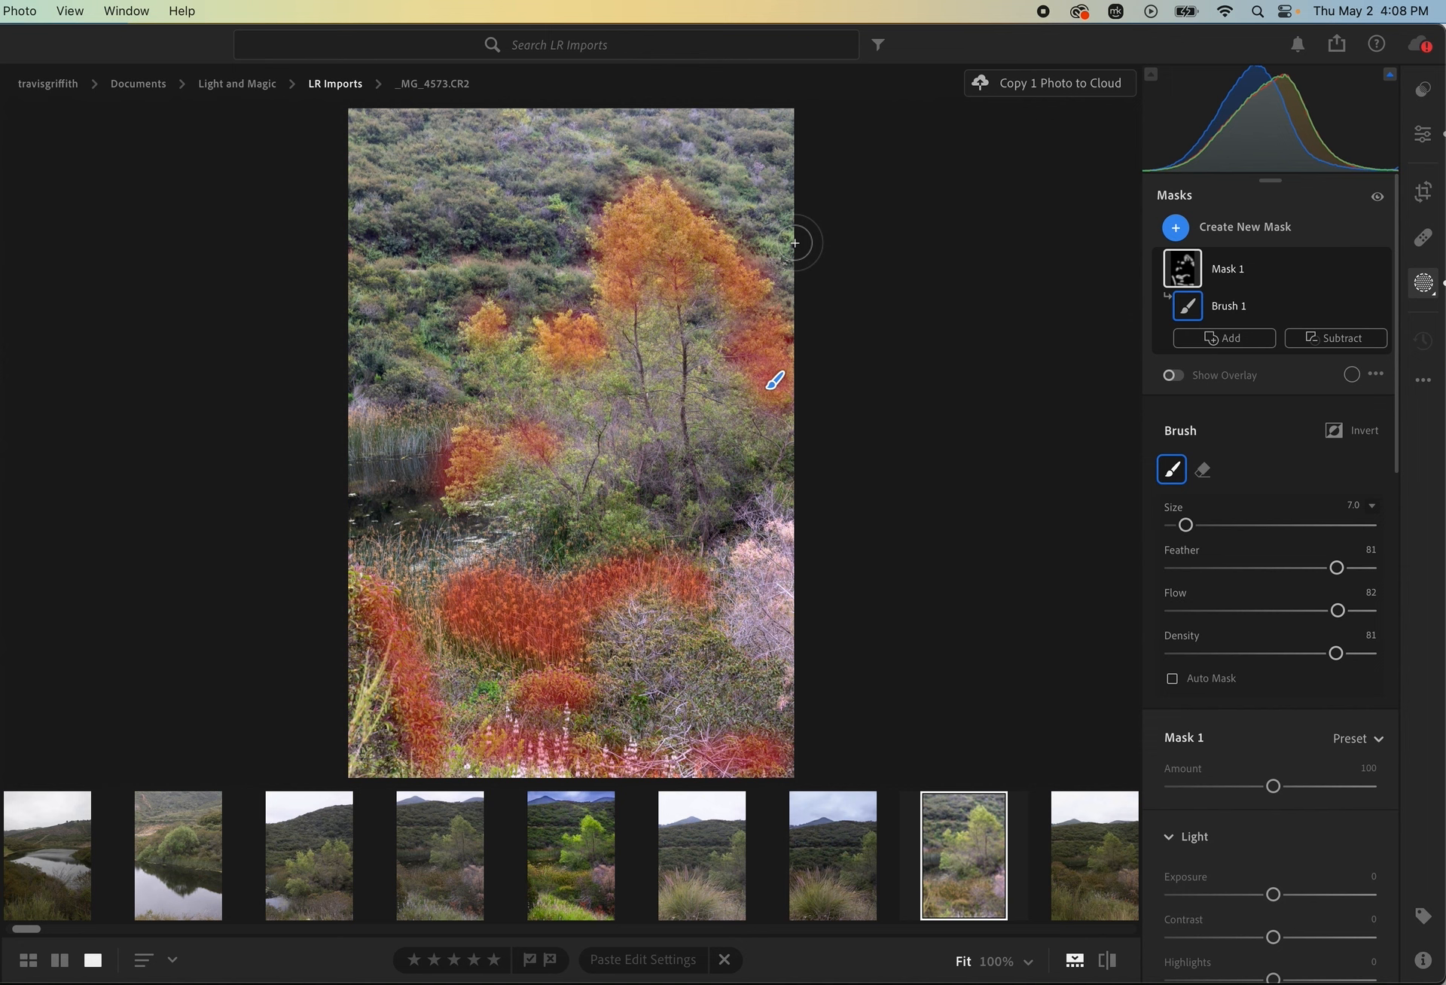
{"action": "left_click_drag", "start_coordinate": [783, 239], "coordinate": [787, 239]}
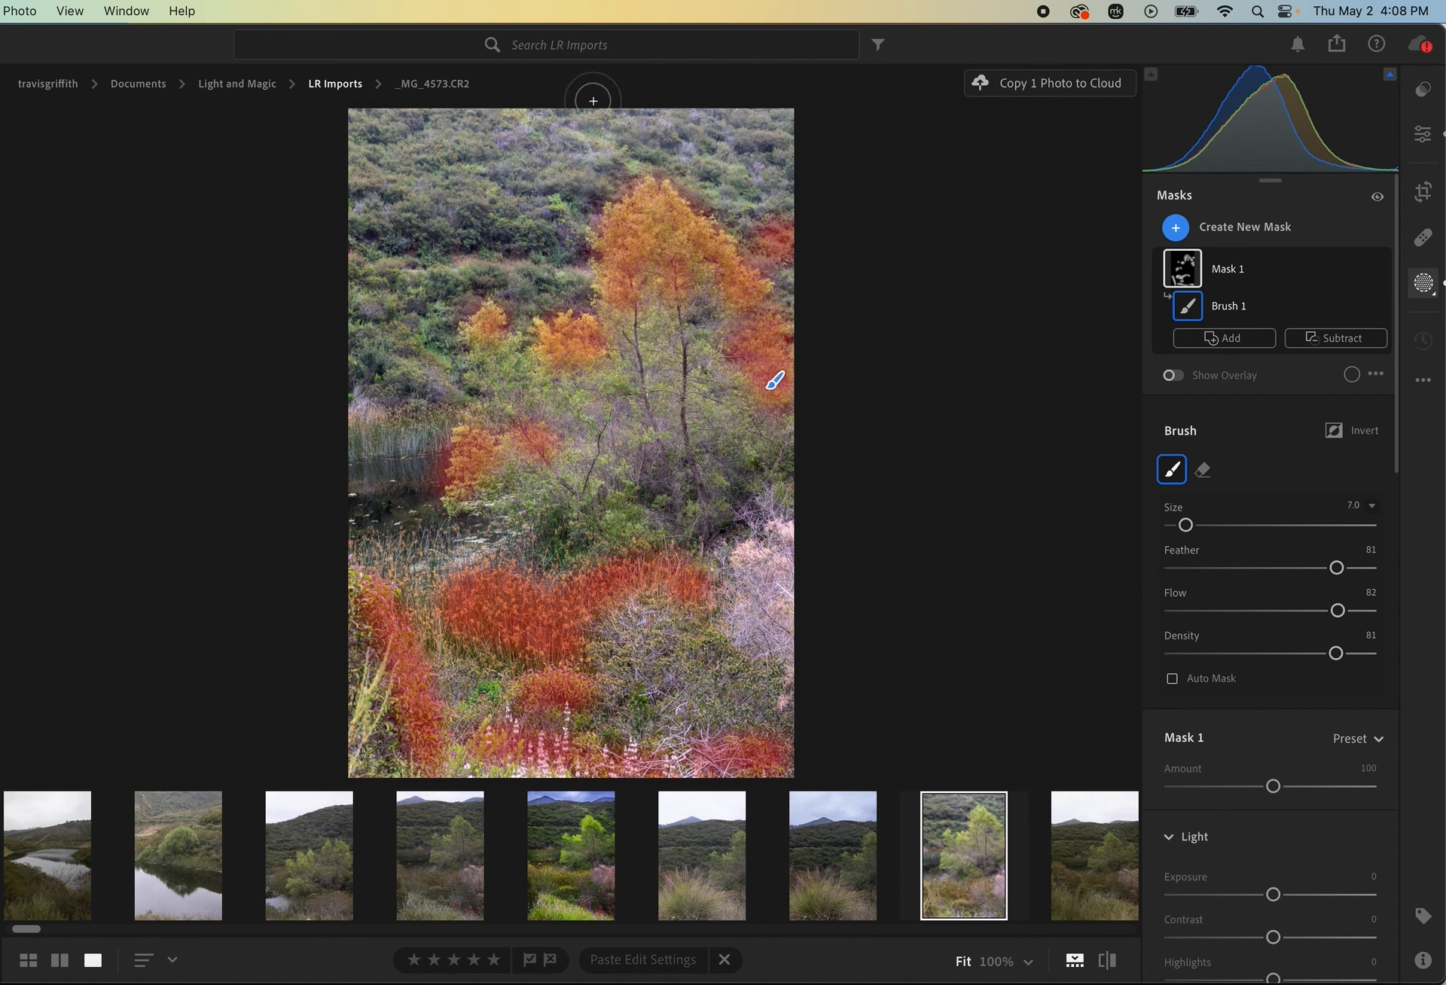
{"action": "key", "text": "o"}
{"action": "mouse_move", "coordinate": [570, 134]}
{"action": "left_mouse_down"}
{"action": "mouse_move", "coordinate": [619, 161]}
{"action": "mouse_move", "coordinate": [557, 83]}
{"action": "mouse_move", "coordinate": [519, 94]}
{"action": "mouse_move", "coordinate": [615, 158]}
{"action": "mouse_move", "coordinate": [590, 136]}
{"action": "left_mouse_up"}
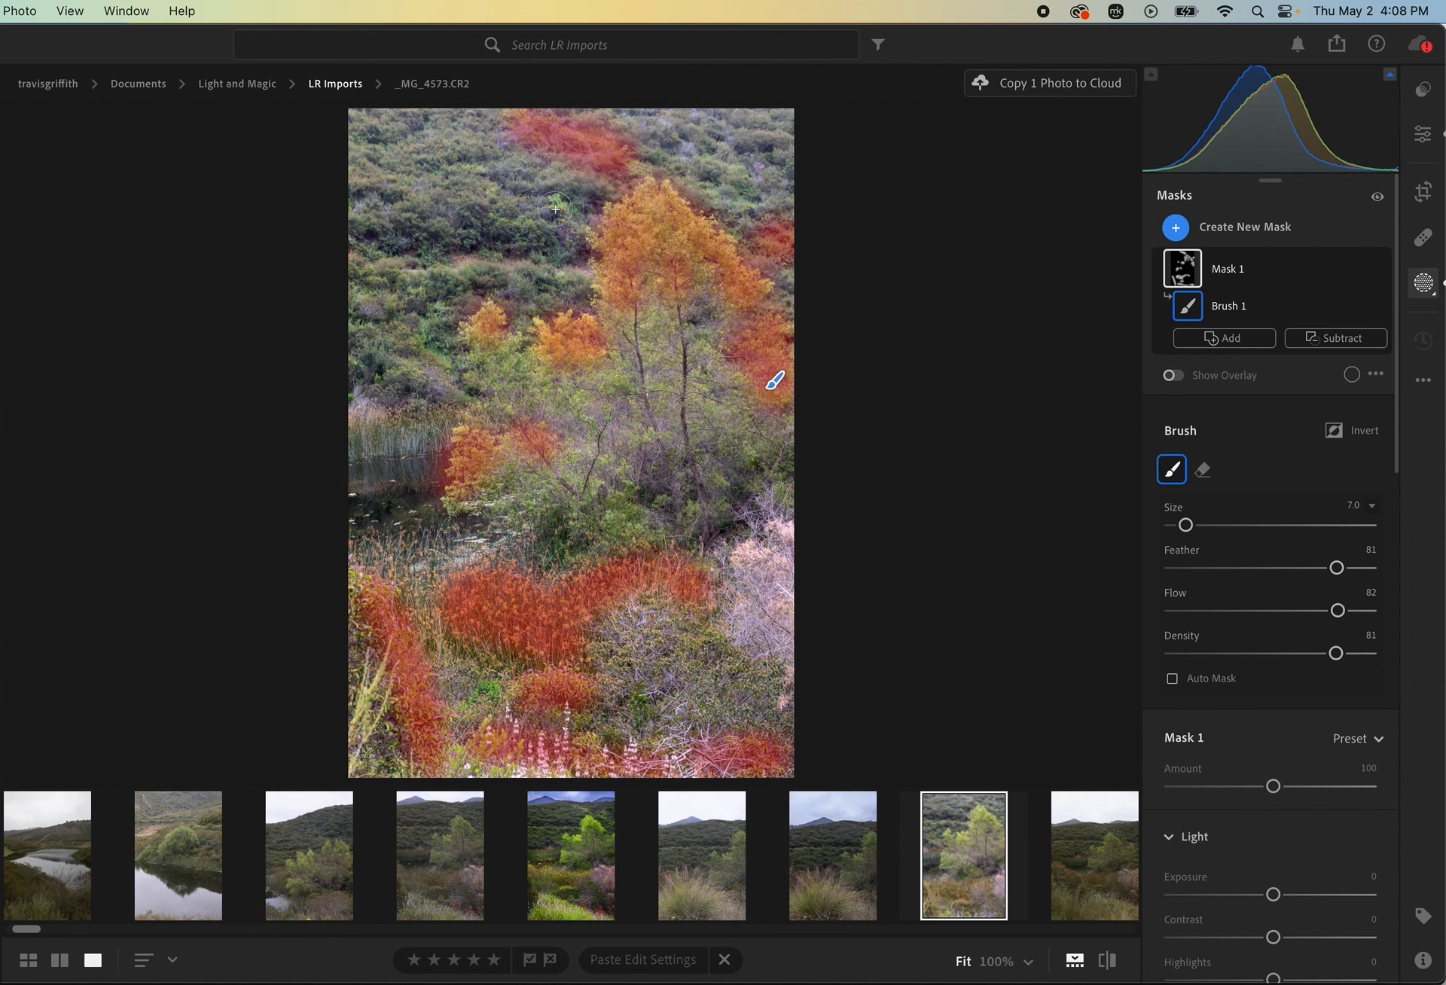
{"action": "mouse_move", "coordinate": [557, 201]}
{"action": "left_mouse_down"}
{"action": "mouse_move", "coordinate": [576, 226]}
{"action": "mouse_move", "coordinate": [527, 196]}
{"action": "mouse_move", "coordinate": [580, 241]}
{"action": "mouse_move", "coordinate": [521, 217]}
{"action": "mouse_move", "coordinate": [482, 237]}
{"action": "mouse_move", "coordinate": [512, 207]}
{"action": "mouse_move", "coordinate": [474, 154]}
{"action": "mouse_move", "coordinate": [452, 177]}
{"action": "mouse_move", "coordinate": [501, 197]}
{"action": "left_mouse_up"}
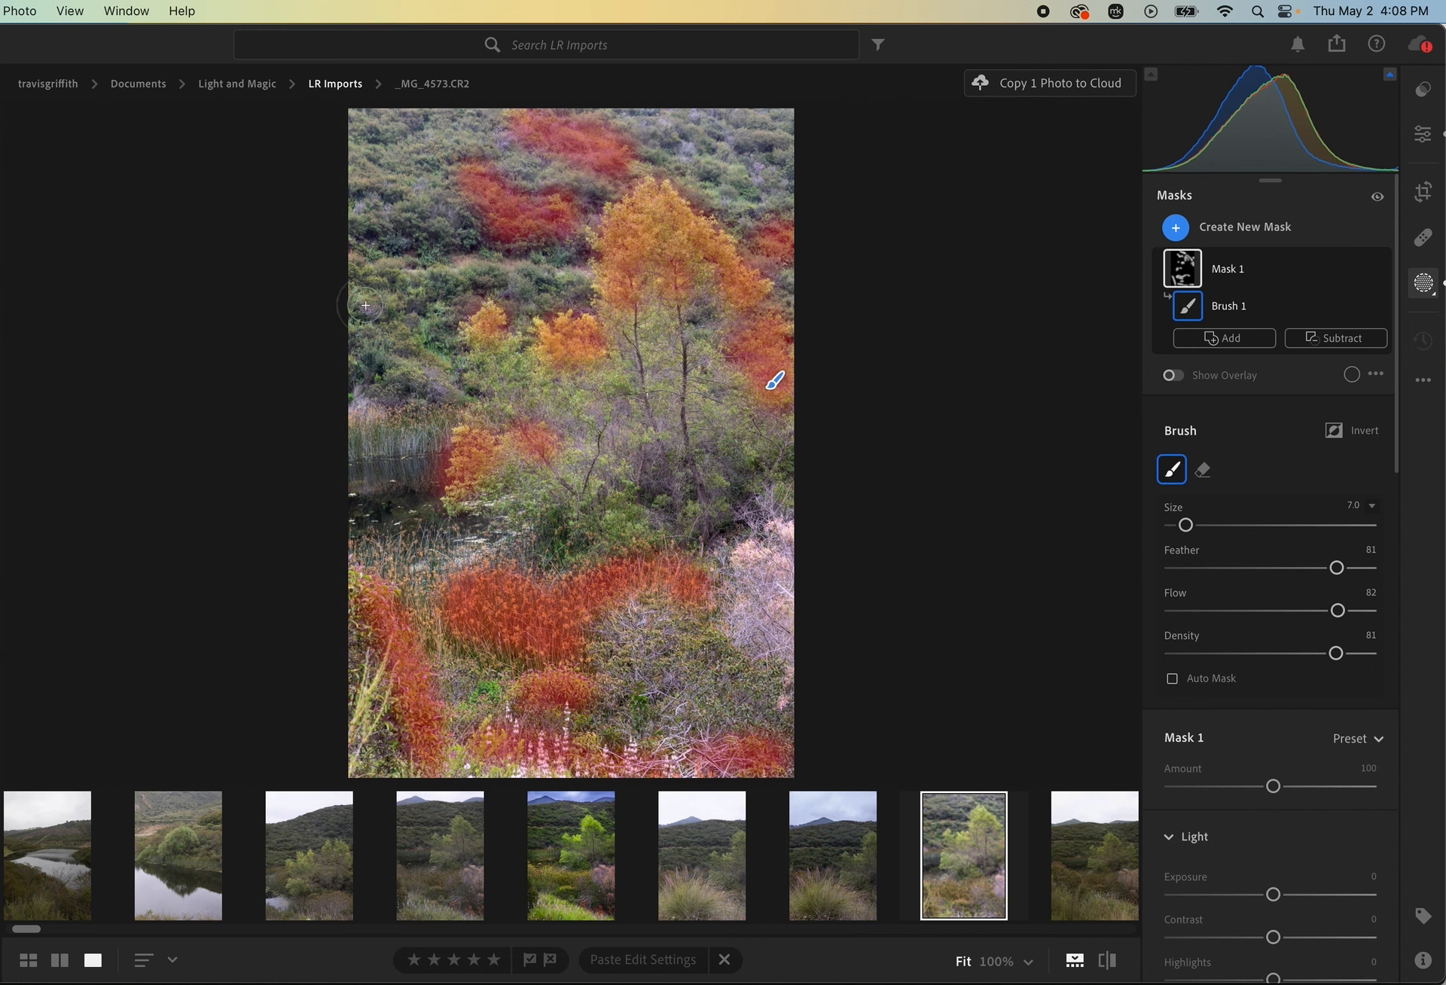
{"action": "mouse_move", "coordinate": [369, 280]}
{"action": "left_mouse_down"}
{"action": "mouse_move", "coordinate": [408, 284]}
{"action": "mouse_move", "coordinate": [374, 275]}
{"action": "mouse_move", "coordinate": [392, 298]}
{"action": "mouse_move", "coordinate": [354, 291]}
{"action": "mouse_move", "coordinate": [396, 339]}
{"action": "mouse_move", "coordinate": [406, 331]}
{"action": "mouse_move", "coordinate": [376, 316]}
{"action": "mouse_move", "coordinate": [421, 339]}
{"action": "mouse_move", "coordinate": [424, 262]}
{"action": "mouse_move", "coordinate": [485, 260]}
{"action": "mouse_move", "coordinate": [546, 290]}
{"action": "mouse_move", "coordinate": [572, 272]}
{"action": "mouse_move", "coordinate": [525, 270]}
{"action": "left_mouse_up"}
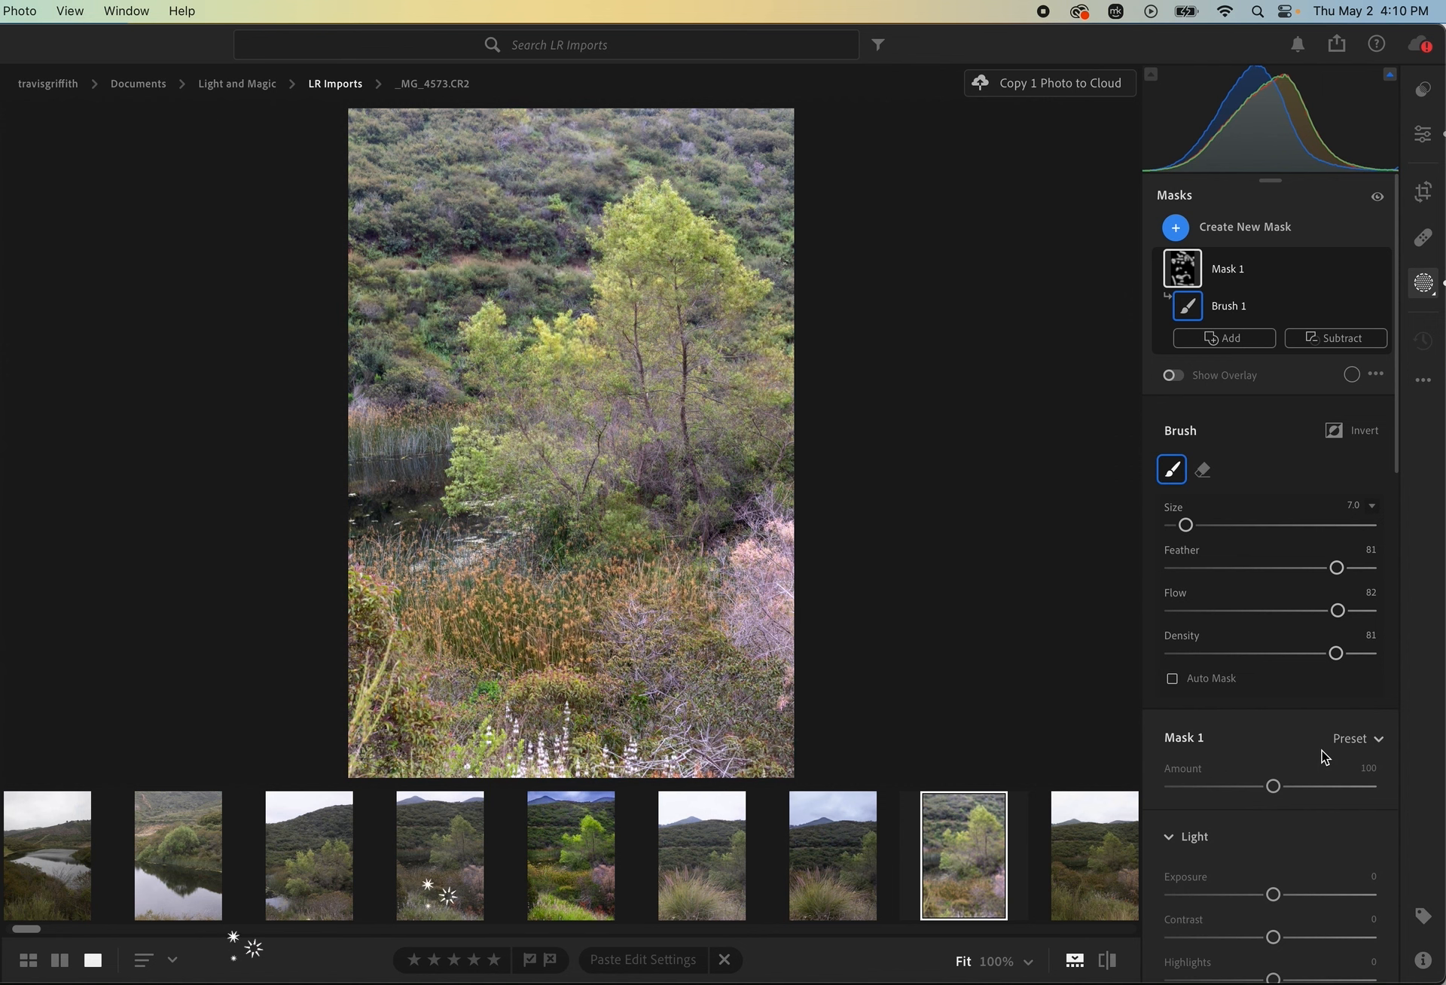
Set the mask's exposure to +0.16, highlights to −16, blacks to −15 and whites to +4
{"action": "scroll", "coordinate": [1308, 791], "scroll_direction": "down", "scroll_amount": 3}
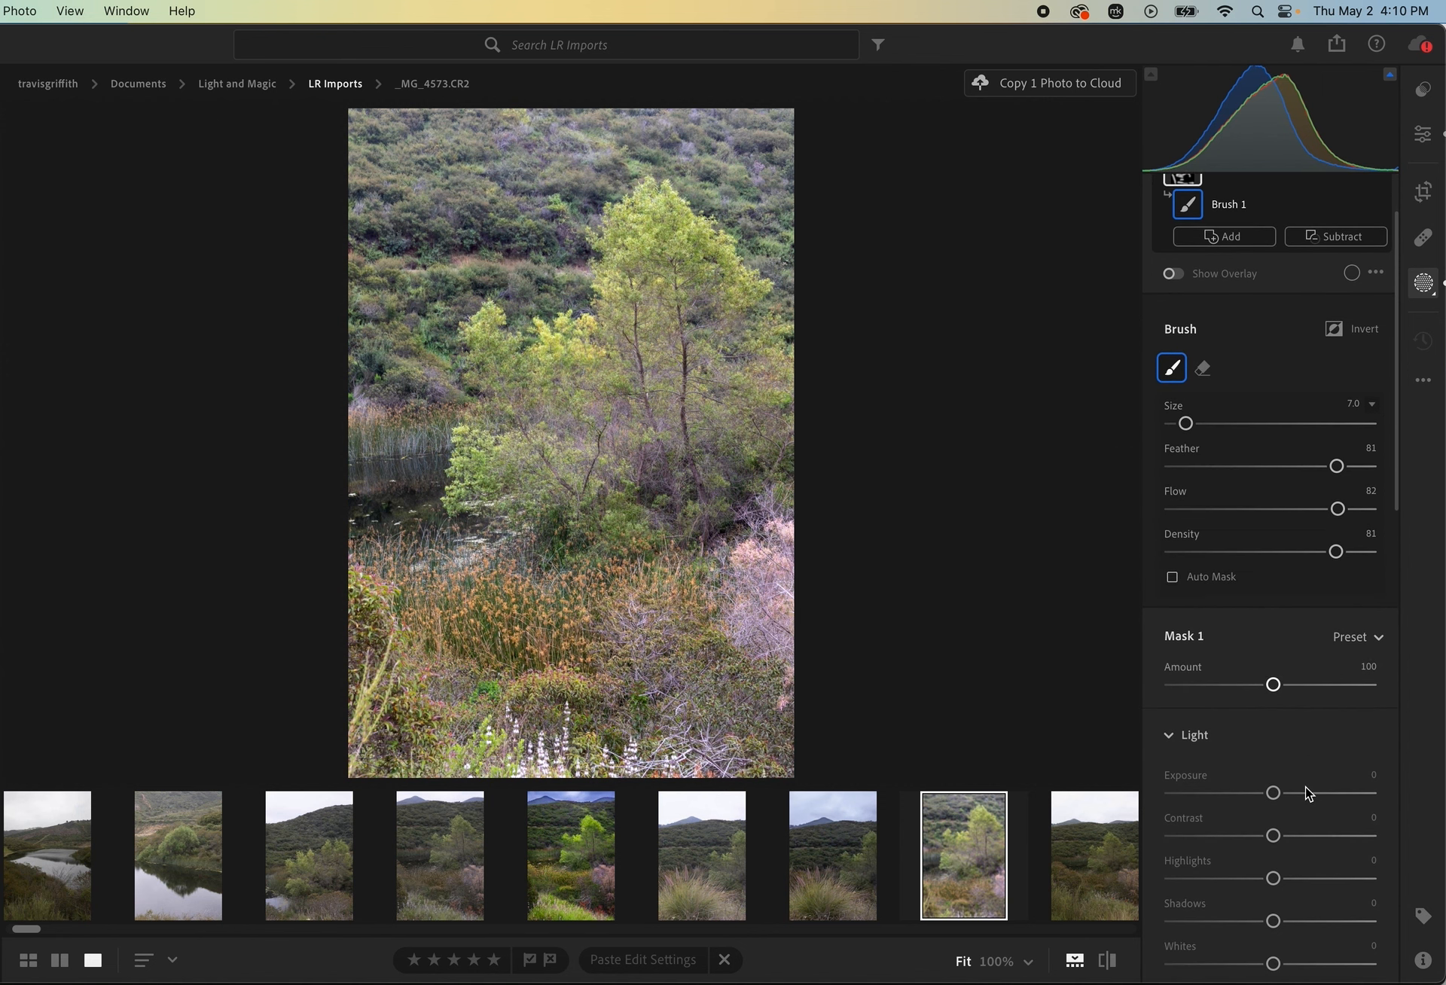
{"action": "left_click_drag", "start_coordinate": [1273, 794], "coordinate": [1277, 798]}
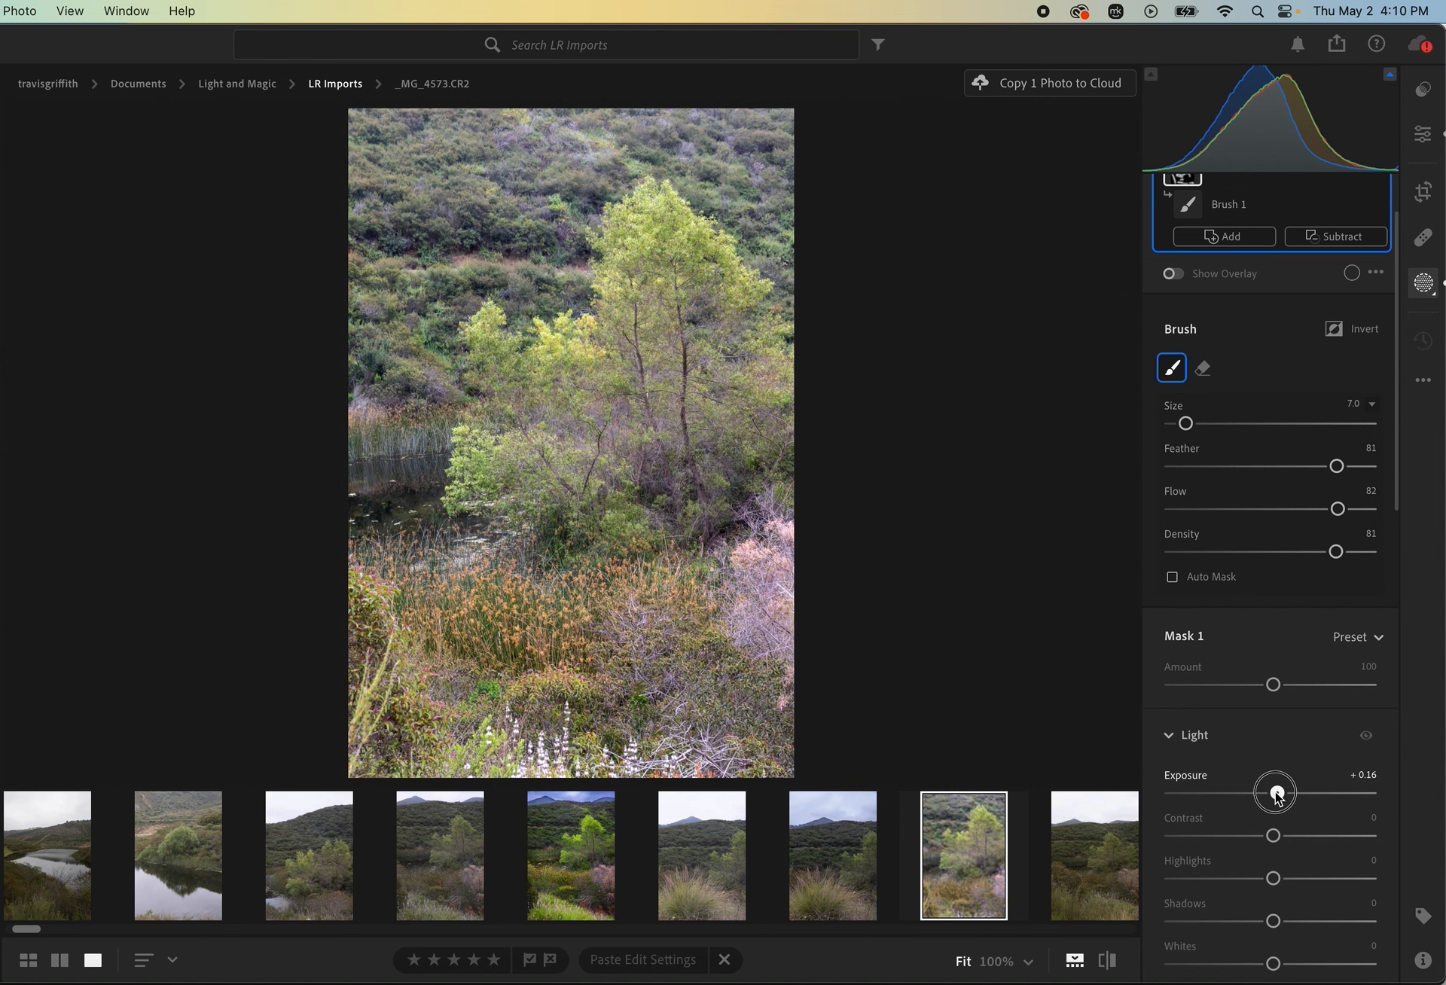
{"action": "scroll", "coordinate": [1278, 798], "scroll_direction": "down", "scroll_amount": 4}
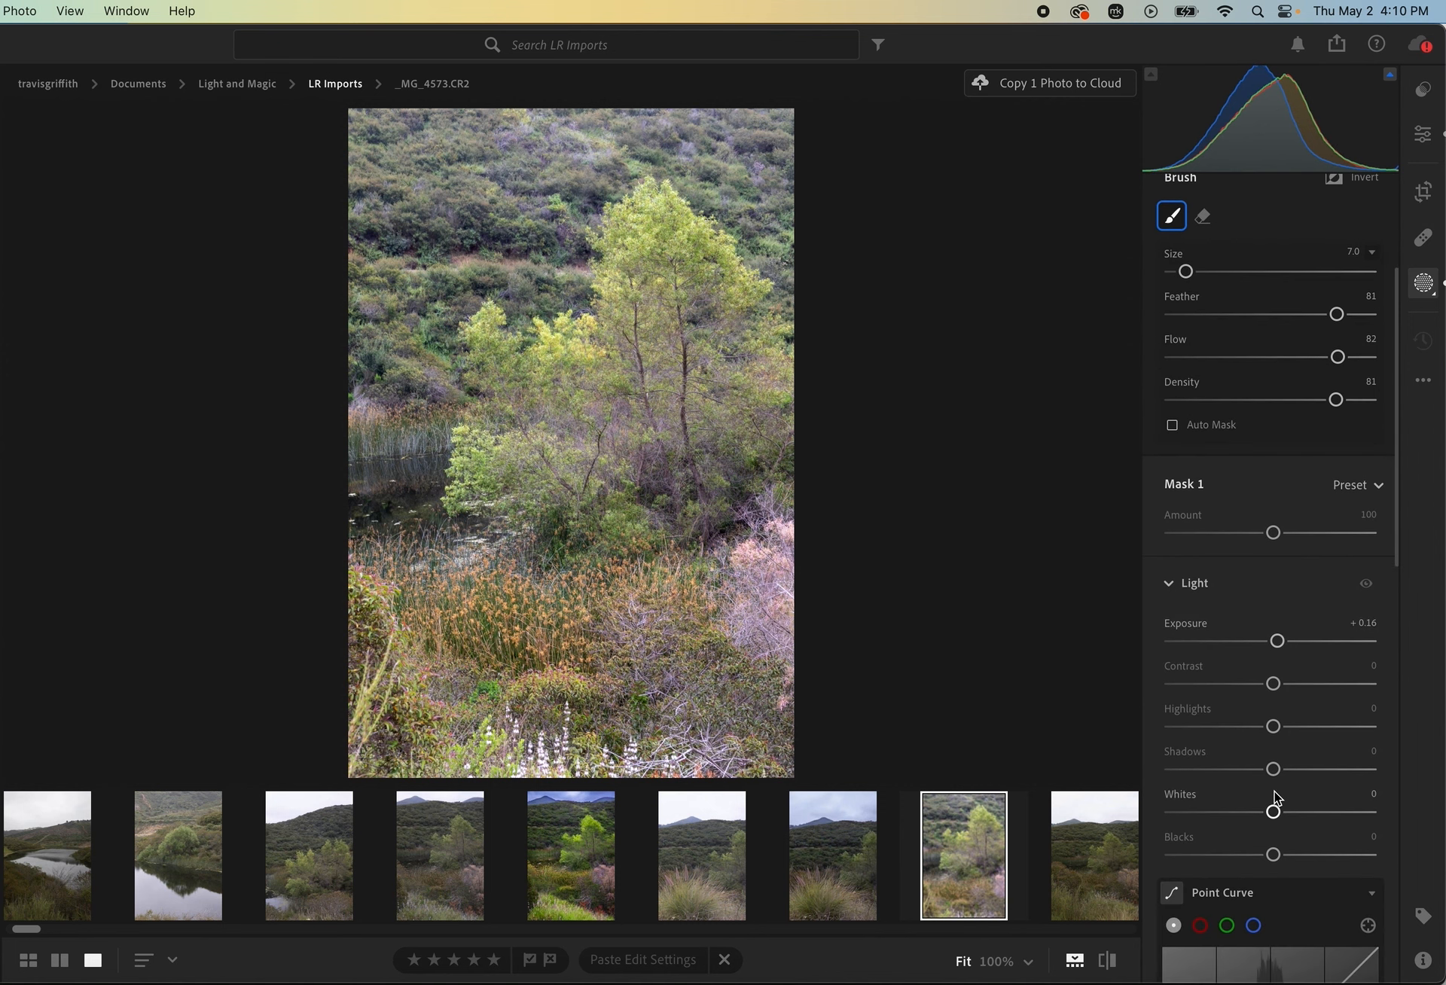
{"action": "scroll", "coordinate": [1275, 795], "scroll_direction": "down", "scroll_amount": 2}
{"action": "mouse_move", "coordinate": [1275, 672]}
{"action": "left_mouse_down"}
{"action": "mouse_move", "coordinate": [1251, 671]}
{"action": "mouse_move", "coordinate": [1304, 674]}
{"action": "mouse_move", "coordinate": [1243, 670]}
{"action": "mouse_move", "coordinate": [1288, 685]}
{"action": "mouse_move", "coordinate": [1262, 692]}
{"action": "left_mouse_up"}
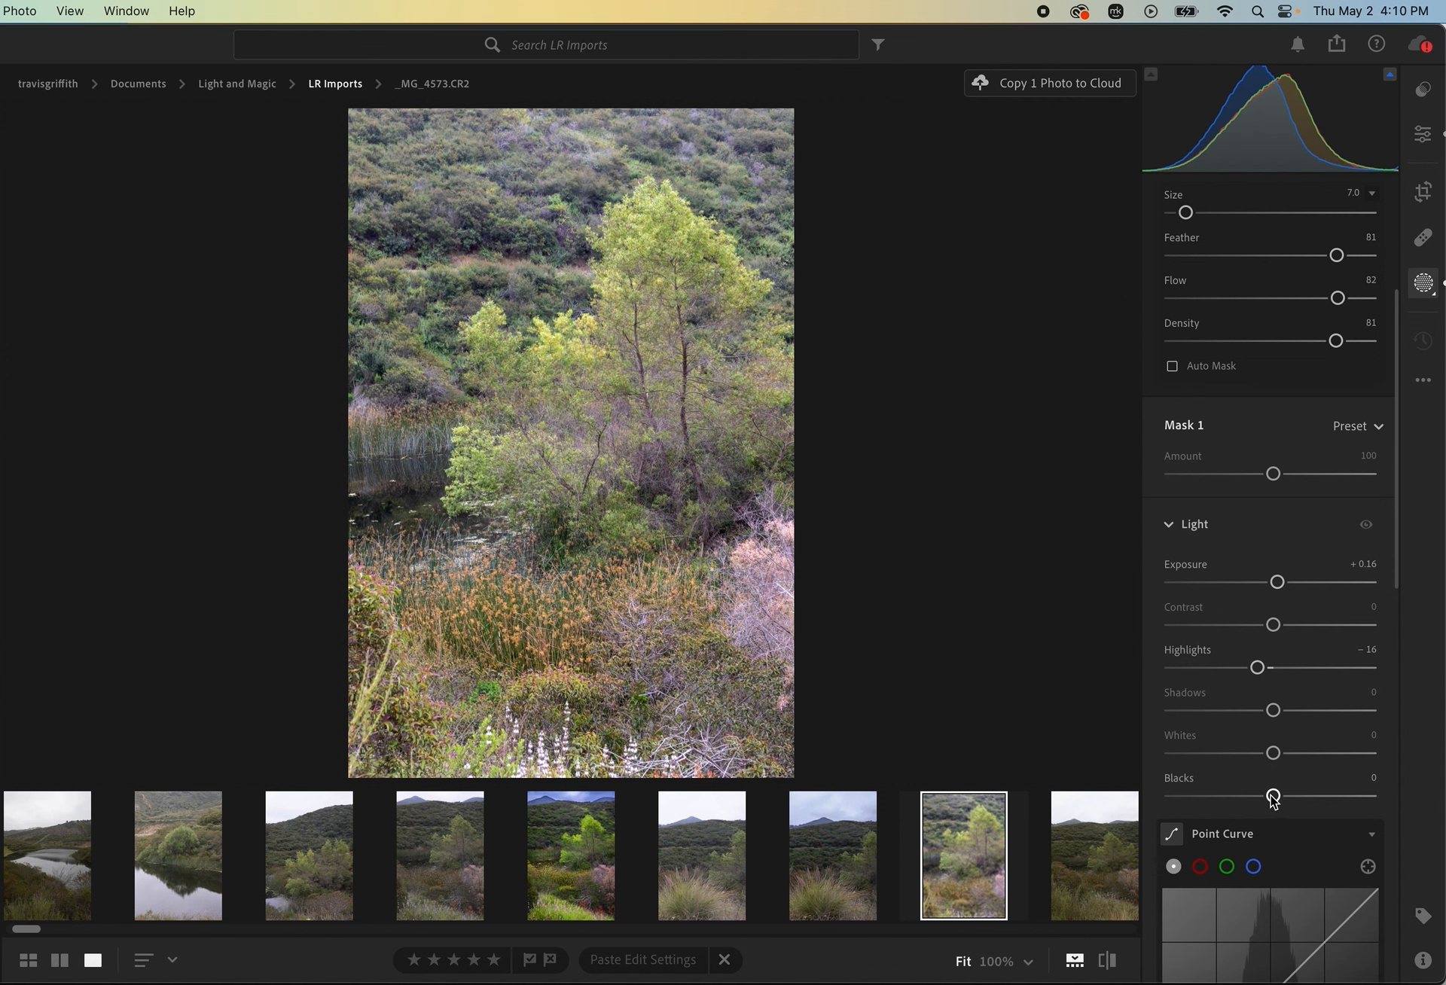
{"action": "mouse_move", "coordinate": [1270, 793]}
{"action": "left_mouse_down"}
{"action": "mouse_move", "coordinate": [1254, 797]}
{"action": "mouse_move", "coordinate": [1278, 762]}
{"action": "left_mouse_up"}
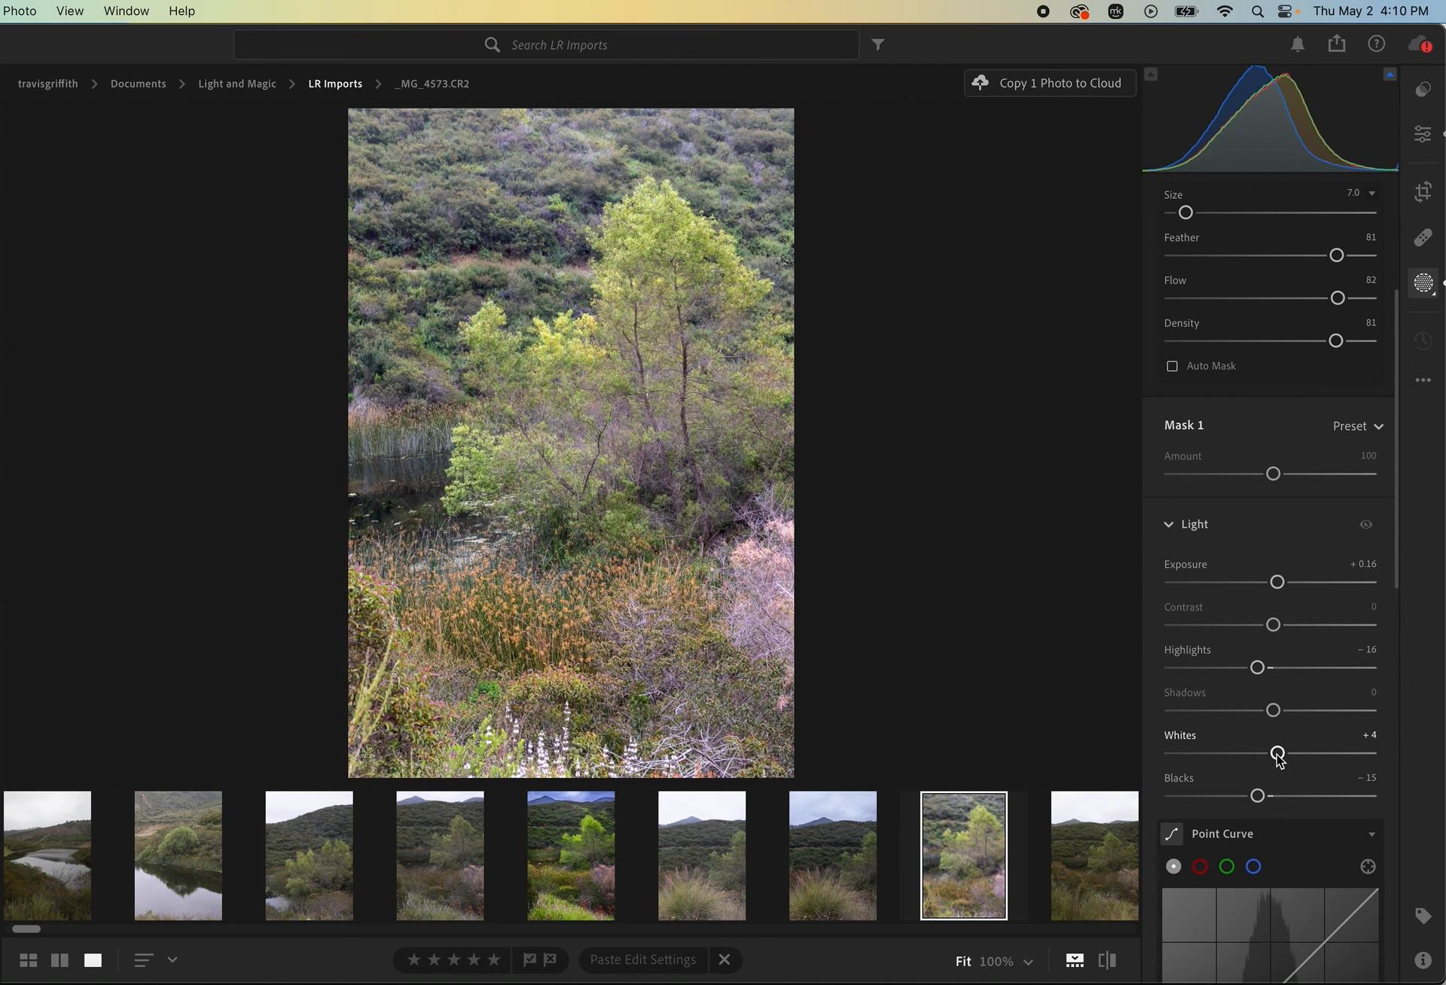
Warm the masked areas by setting the mask's color temperature to +12
{"action": "scroll", "coordinate": [1277, 757], "scroll_direction": "down", "scroll_amount": 3}
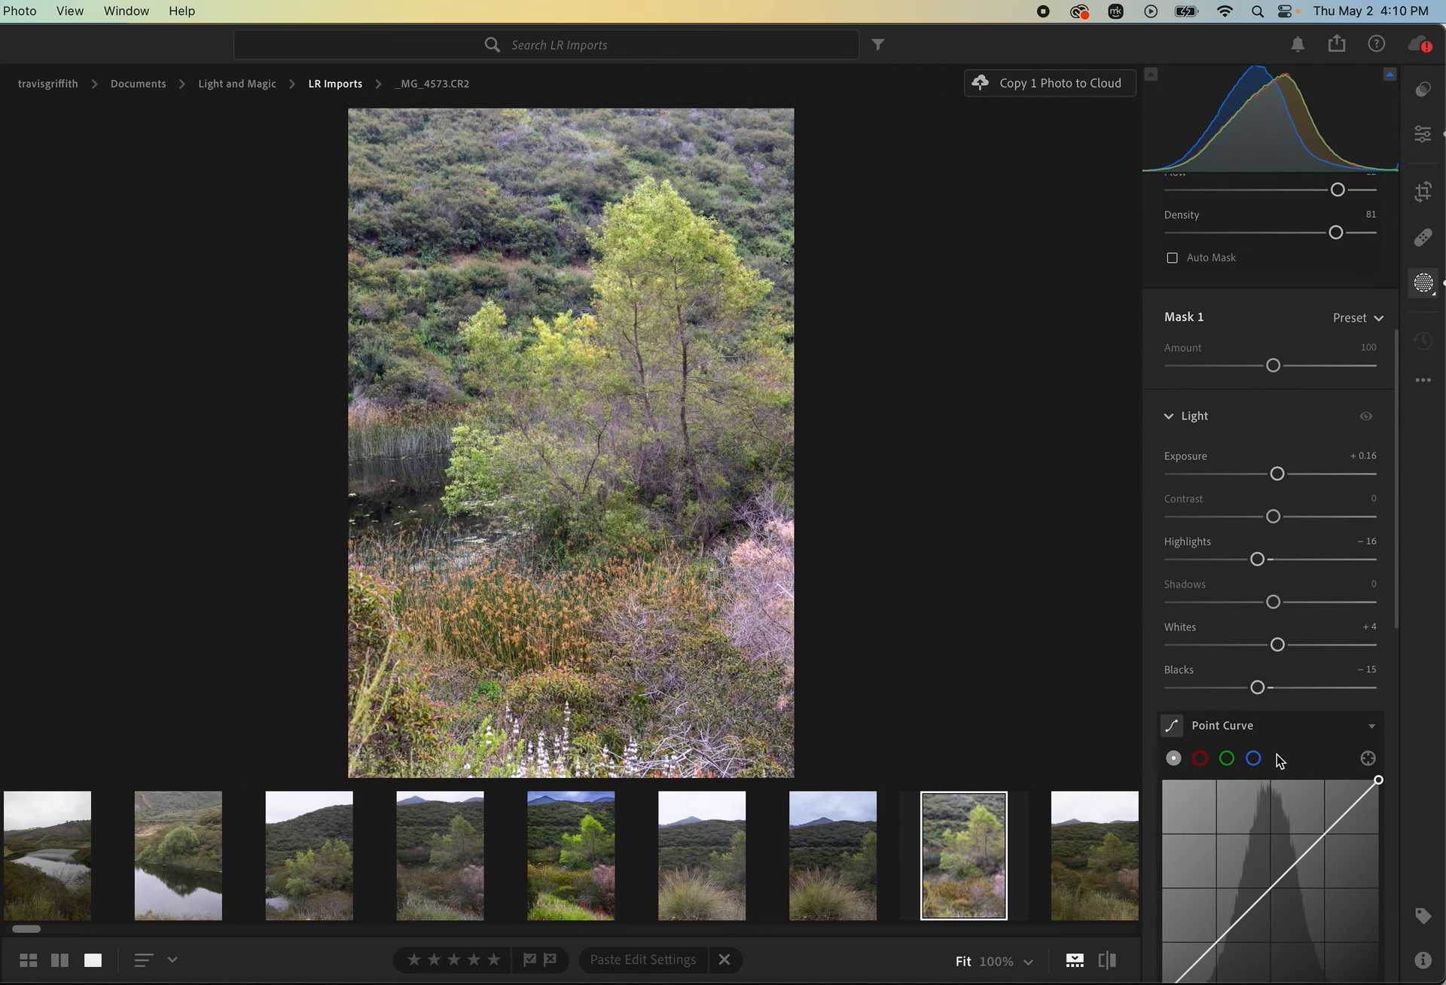
{"action": "scroll", "coordinate": [1278, 758], "scroll_direction": "down", "scroll_amount": 12}
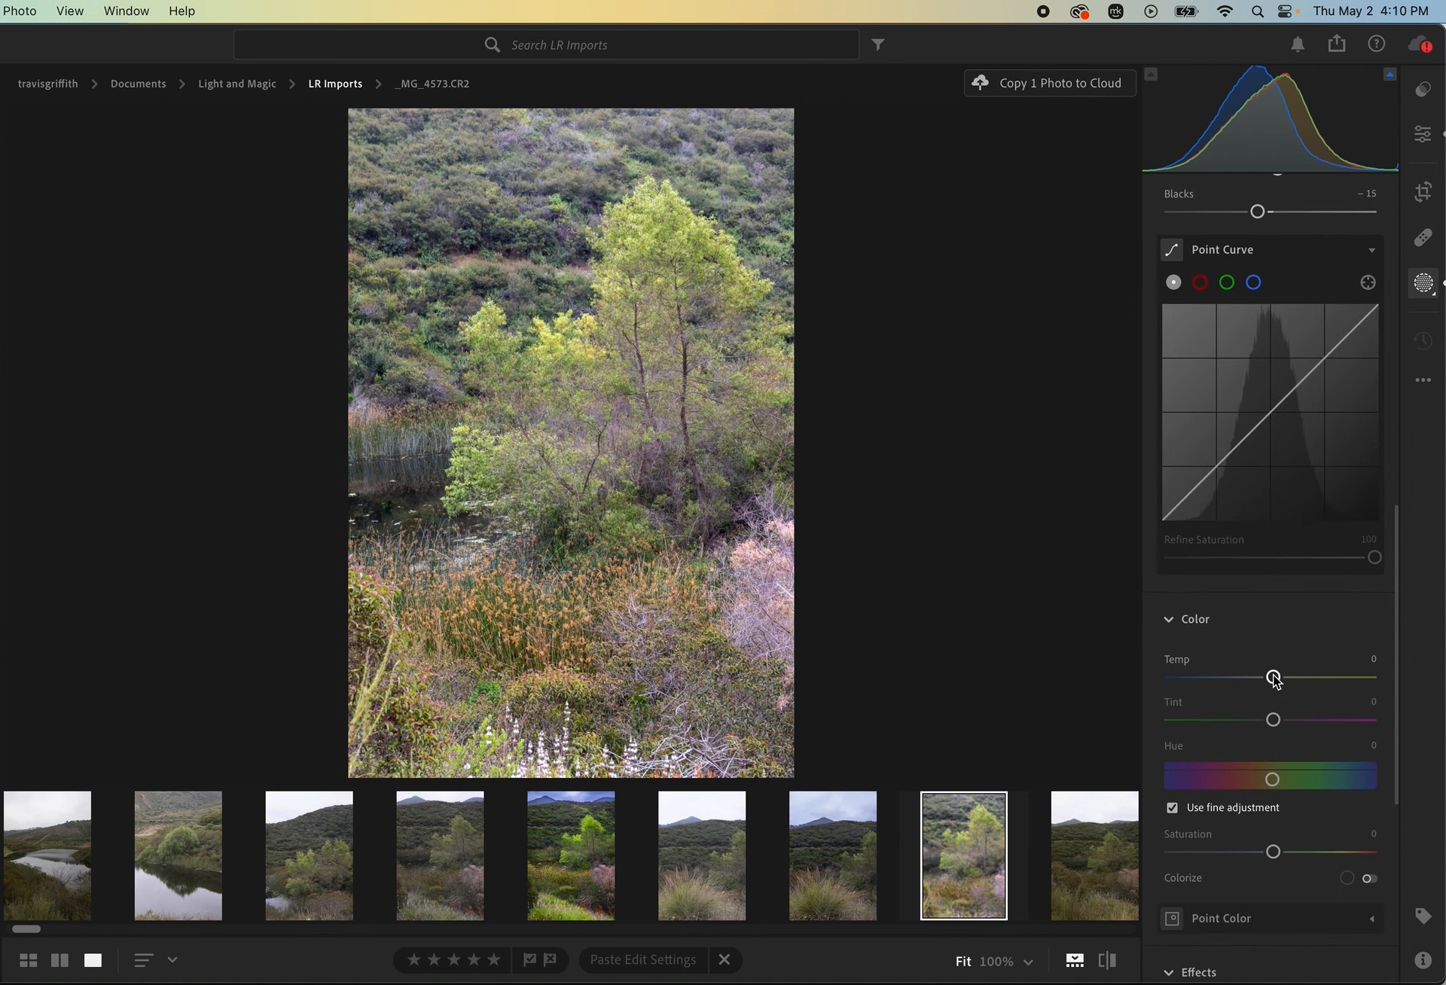
{"action": "left_click_drag", "start_coordinate": [1273, 677], "coordinate": [1286, 679]}
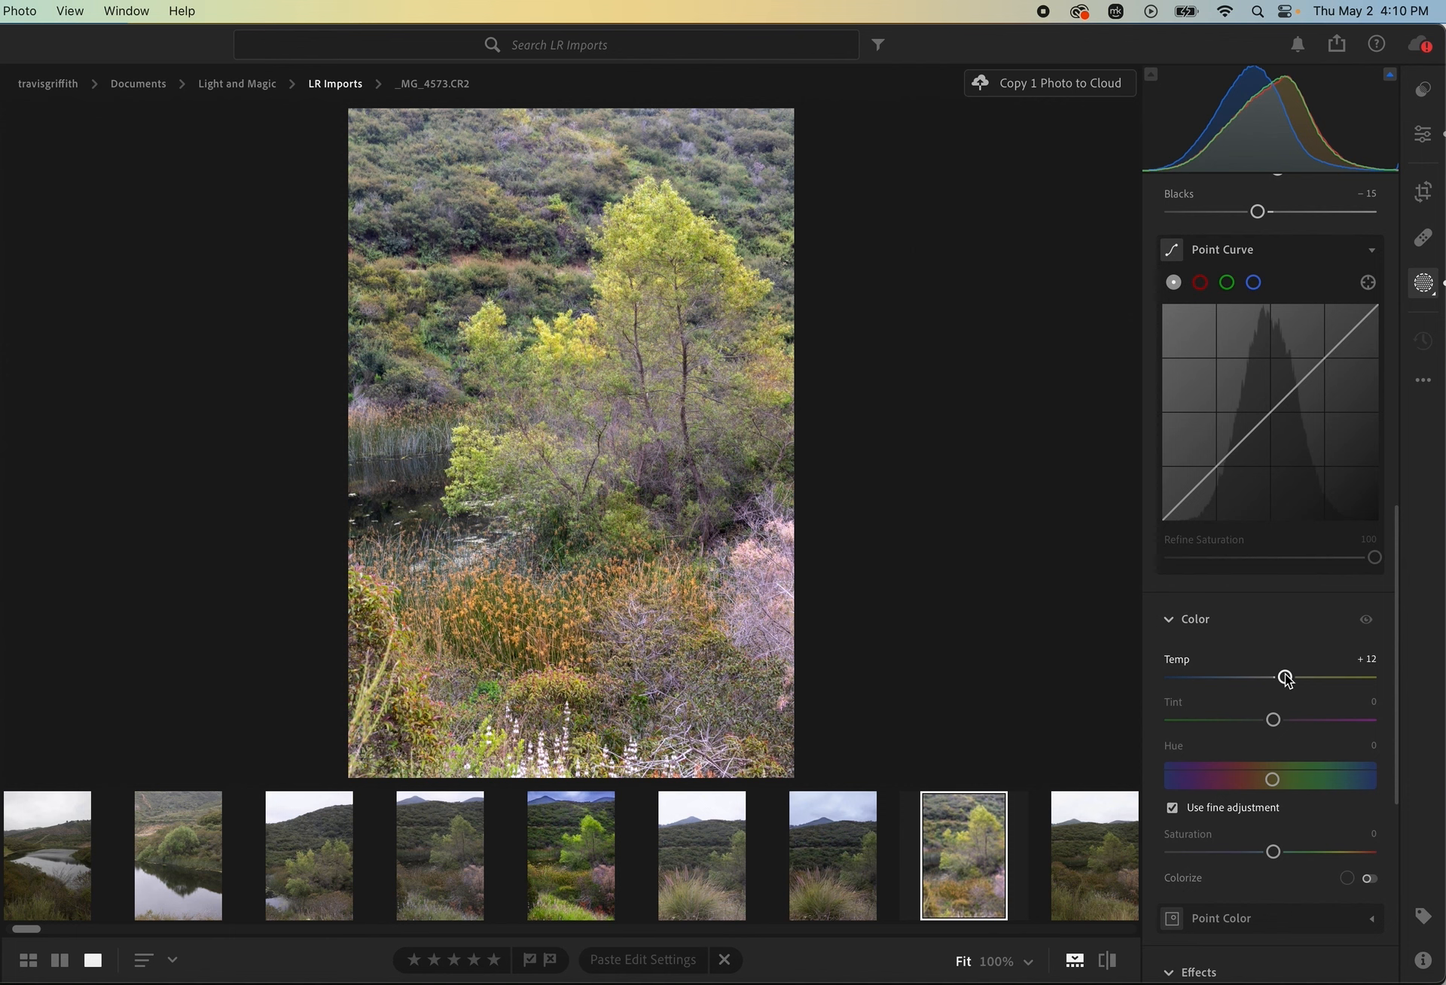
Duplicate and invert Mask 1, and set the inverted copy's exposure to −0.36
{"action": "scroll", "coordinate": [1272, 613], "scroll_direction": "up", "scroll_amount": 12}
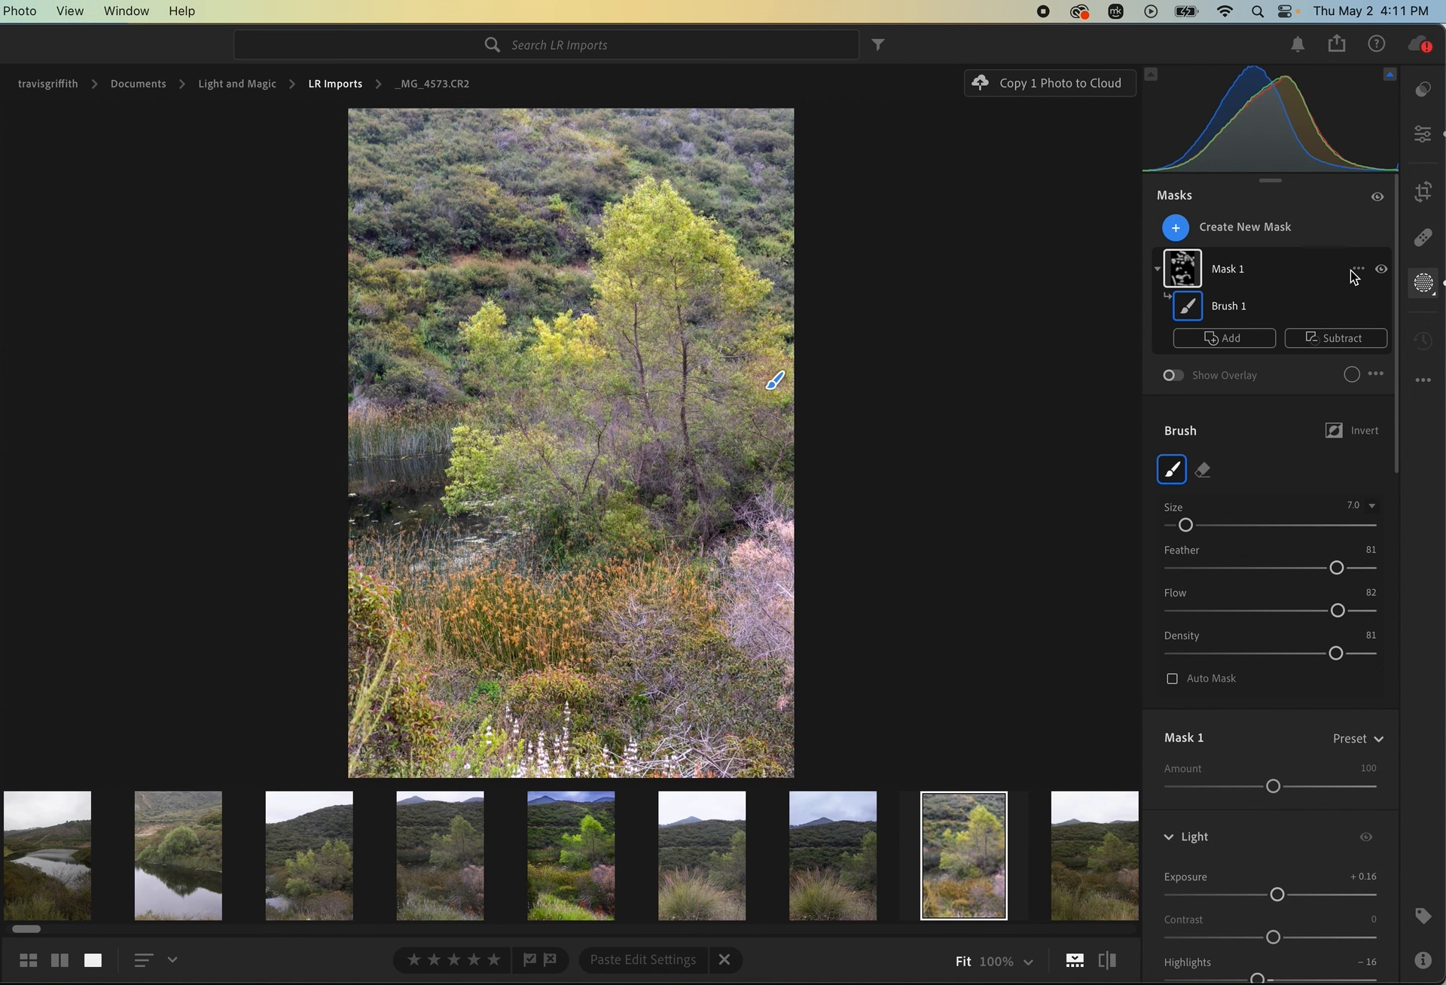
{"action": "left_click", "coordinate": [1359, 272]}
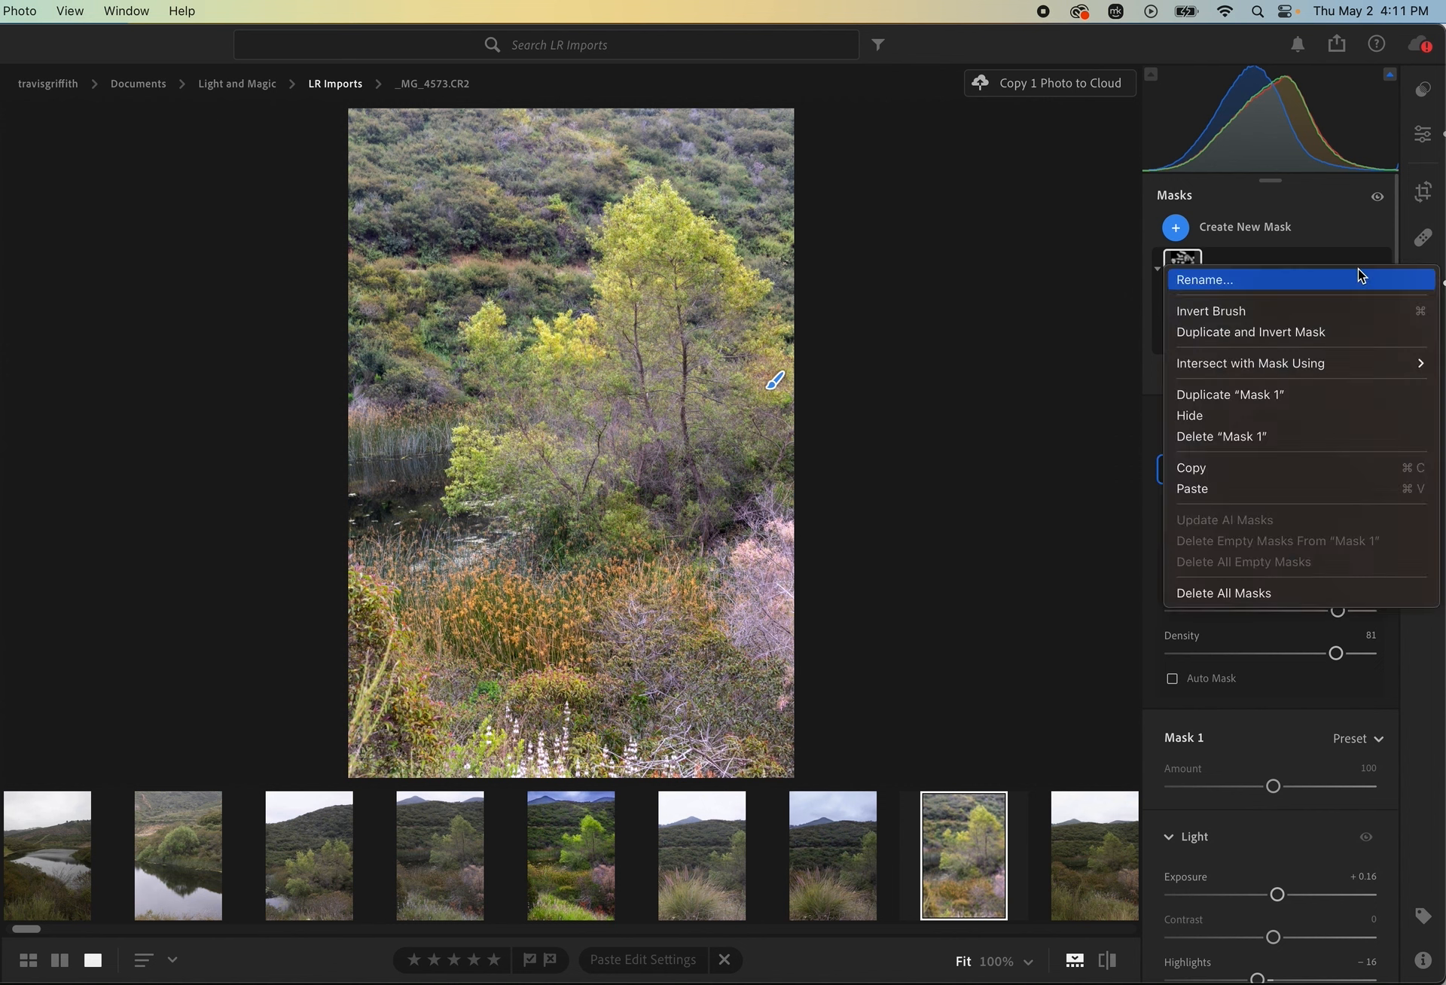
{"action": "left_click", "coordinate": [1281, 340]}
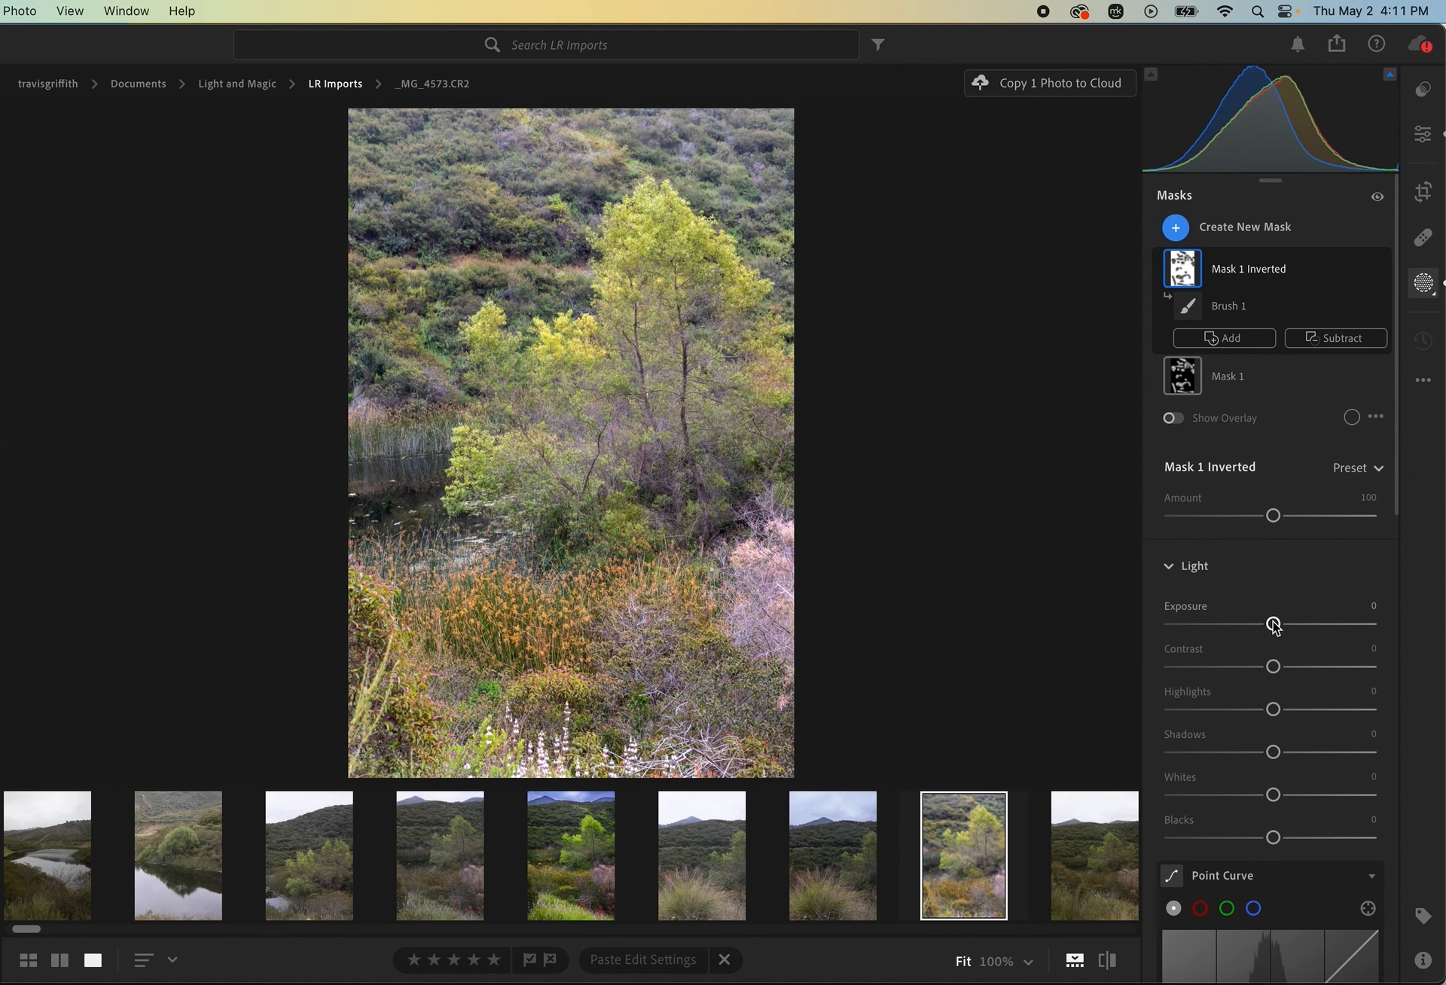
{"action": "left_click", "coordinate": [1272, 623]}
{"action": "left_click_drag", "start_coordinate": [1273, 624], "coordinate": [1265, 624]}
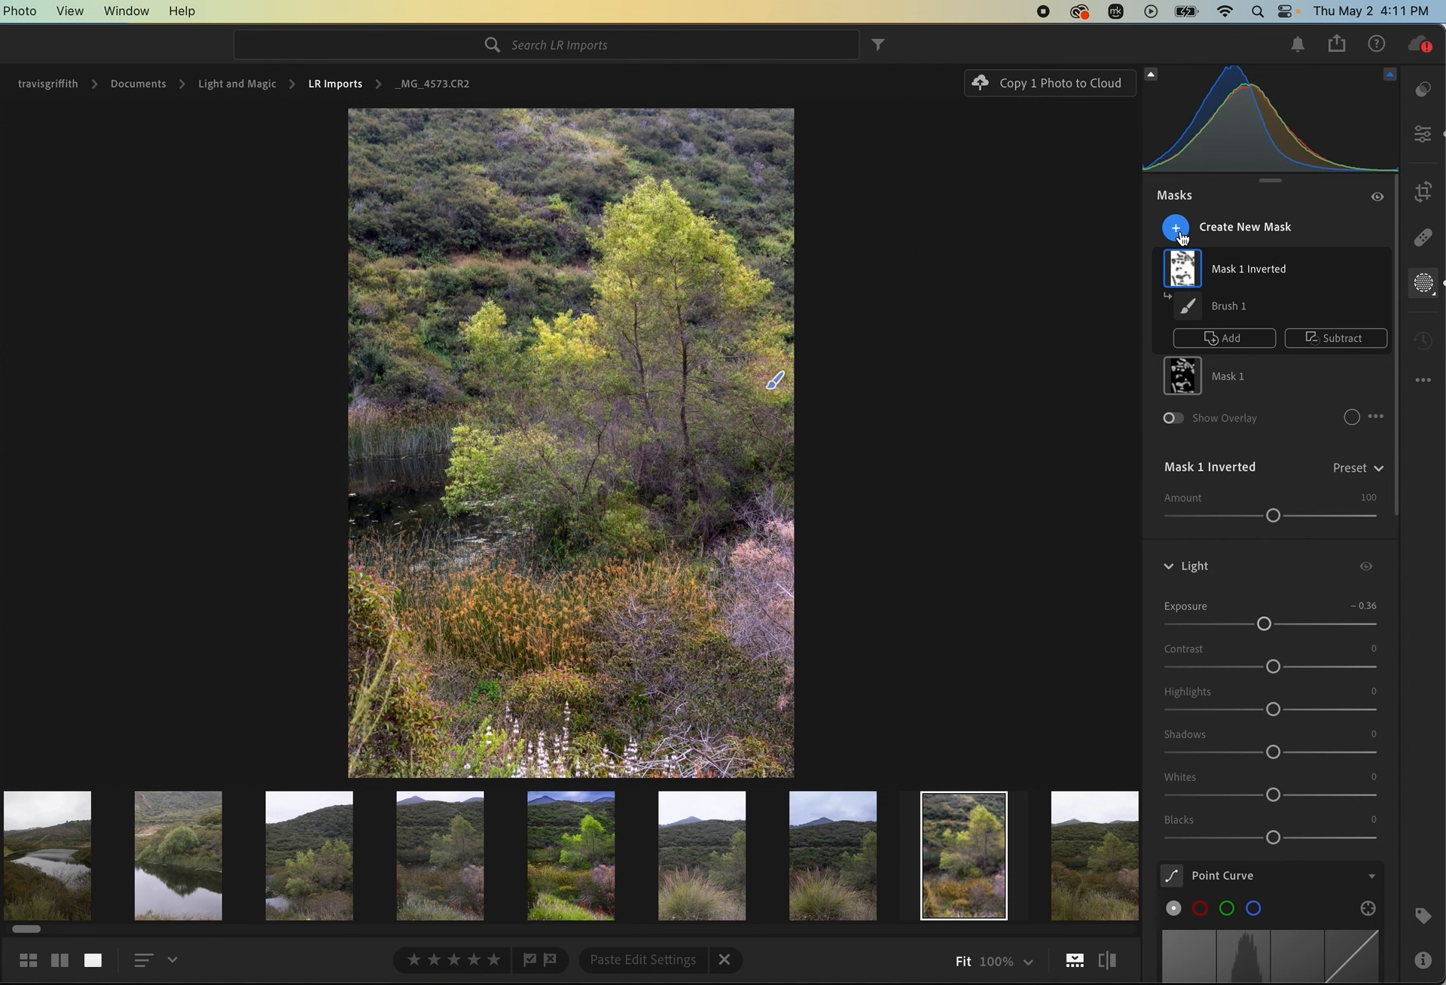
Add a radial gradient mask centred on the dark pond water at the photo's left edge
{"action": "left_click", "coordinate": [1175, 228]}
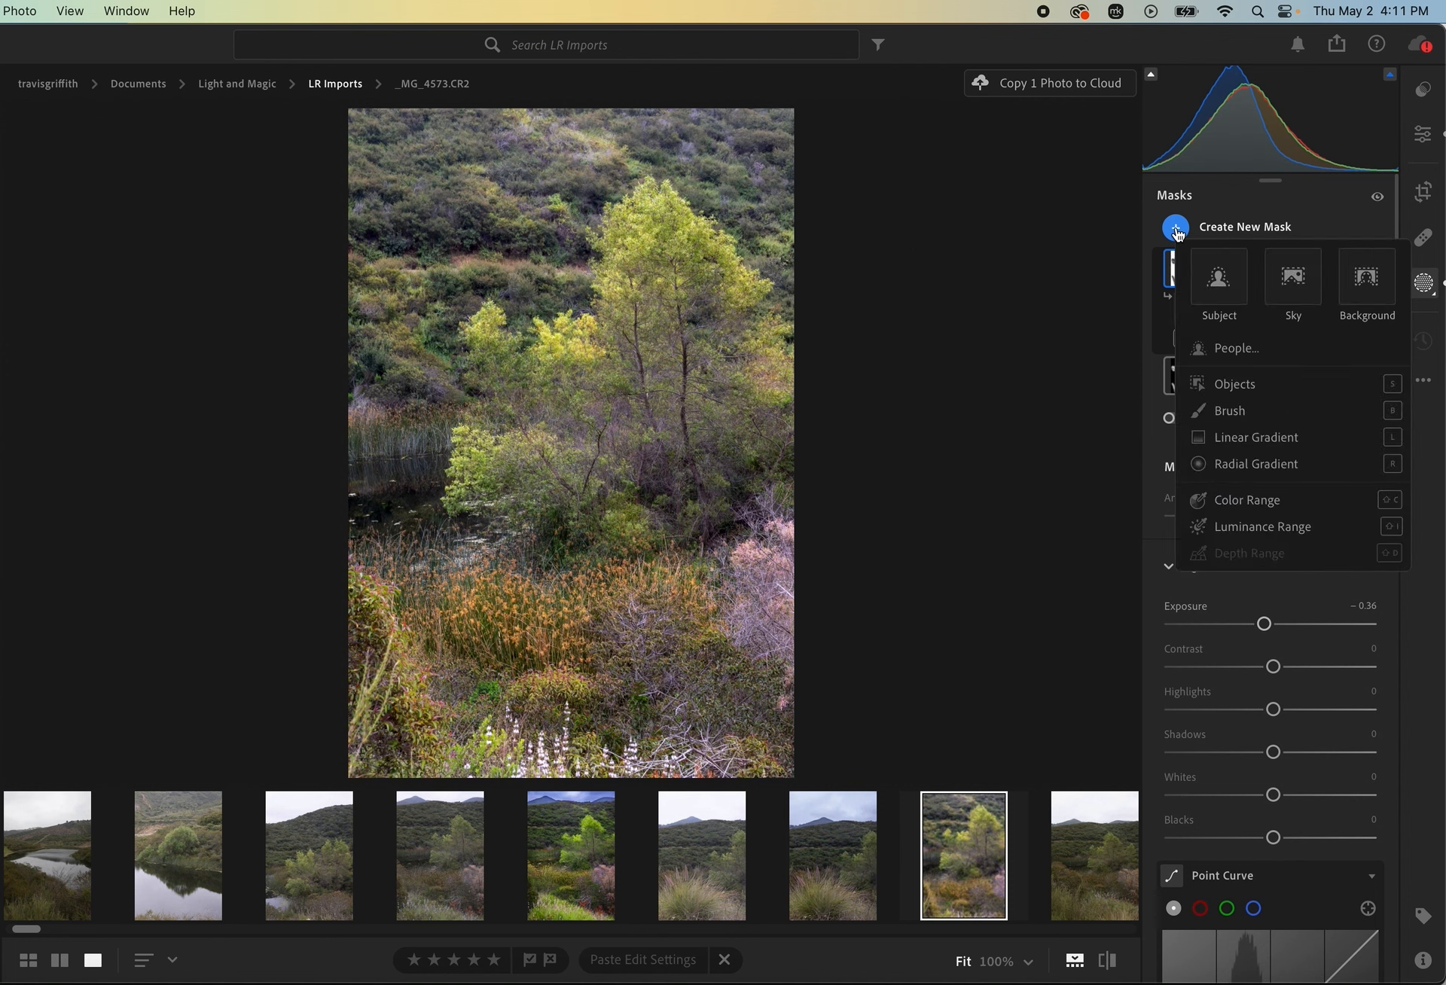
{"action": "left_click", "coordinate": [1270, 466]}
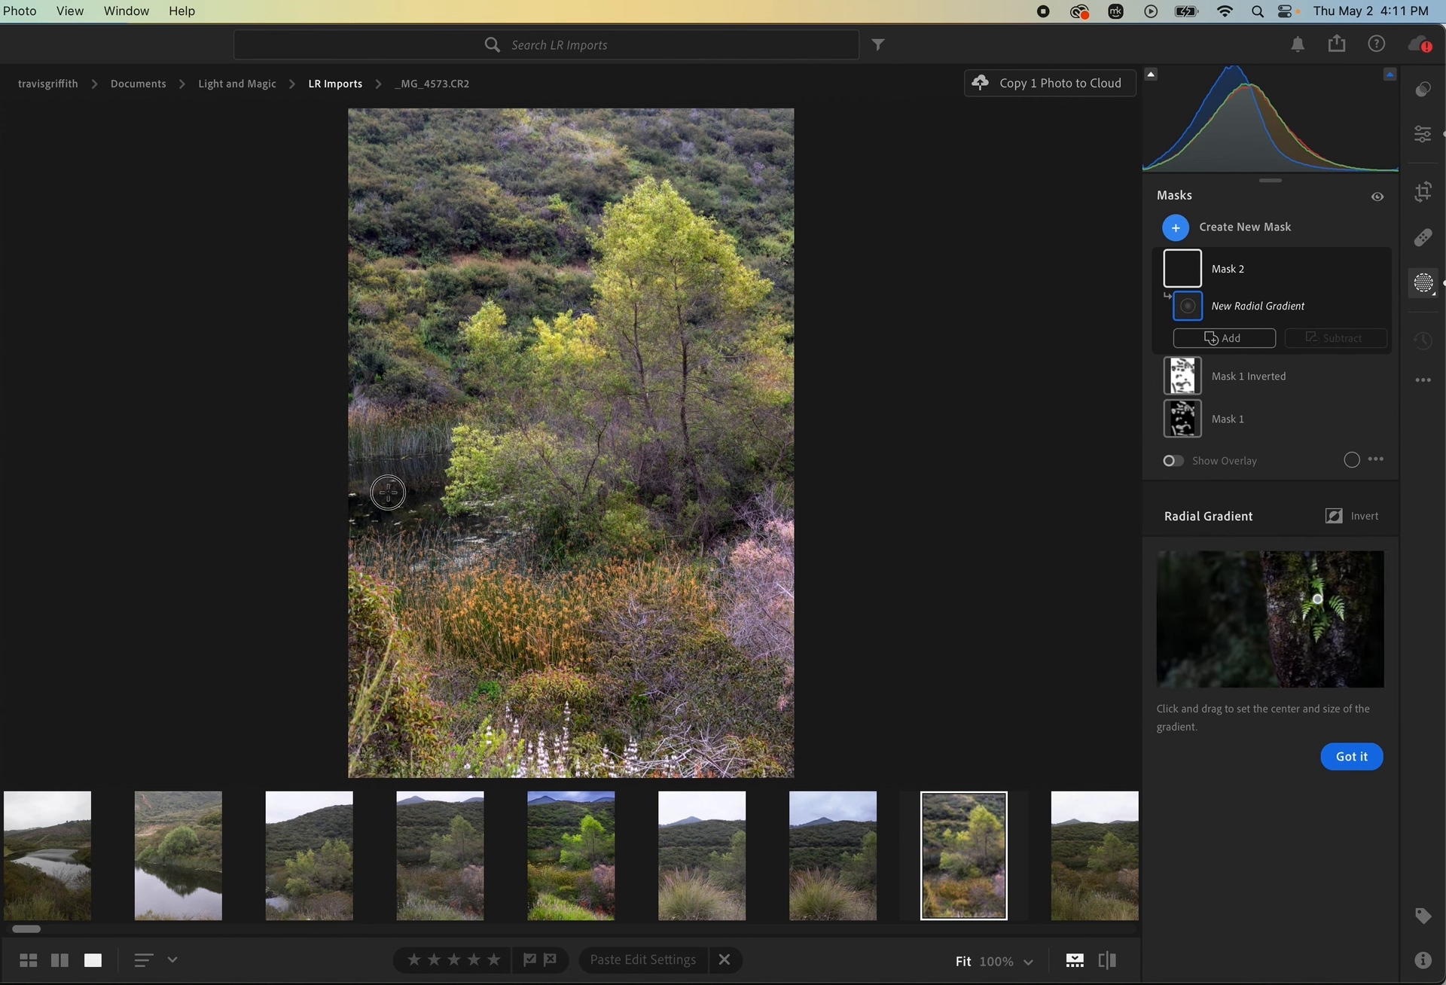
{"action": "left_click_drag", "start_coordinate": [384, 490], "coordinate": [460, 563]}
{"action": "left_click_drag", "start_coordinate": [414, 503], "coordinate": [413, 527]}
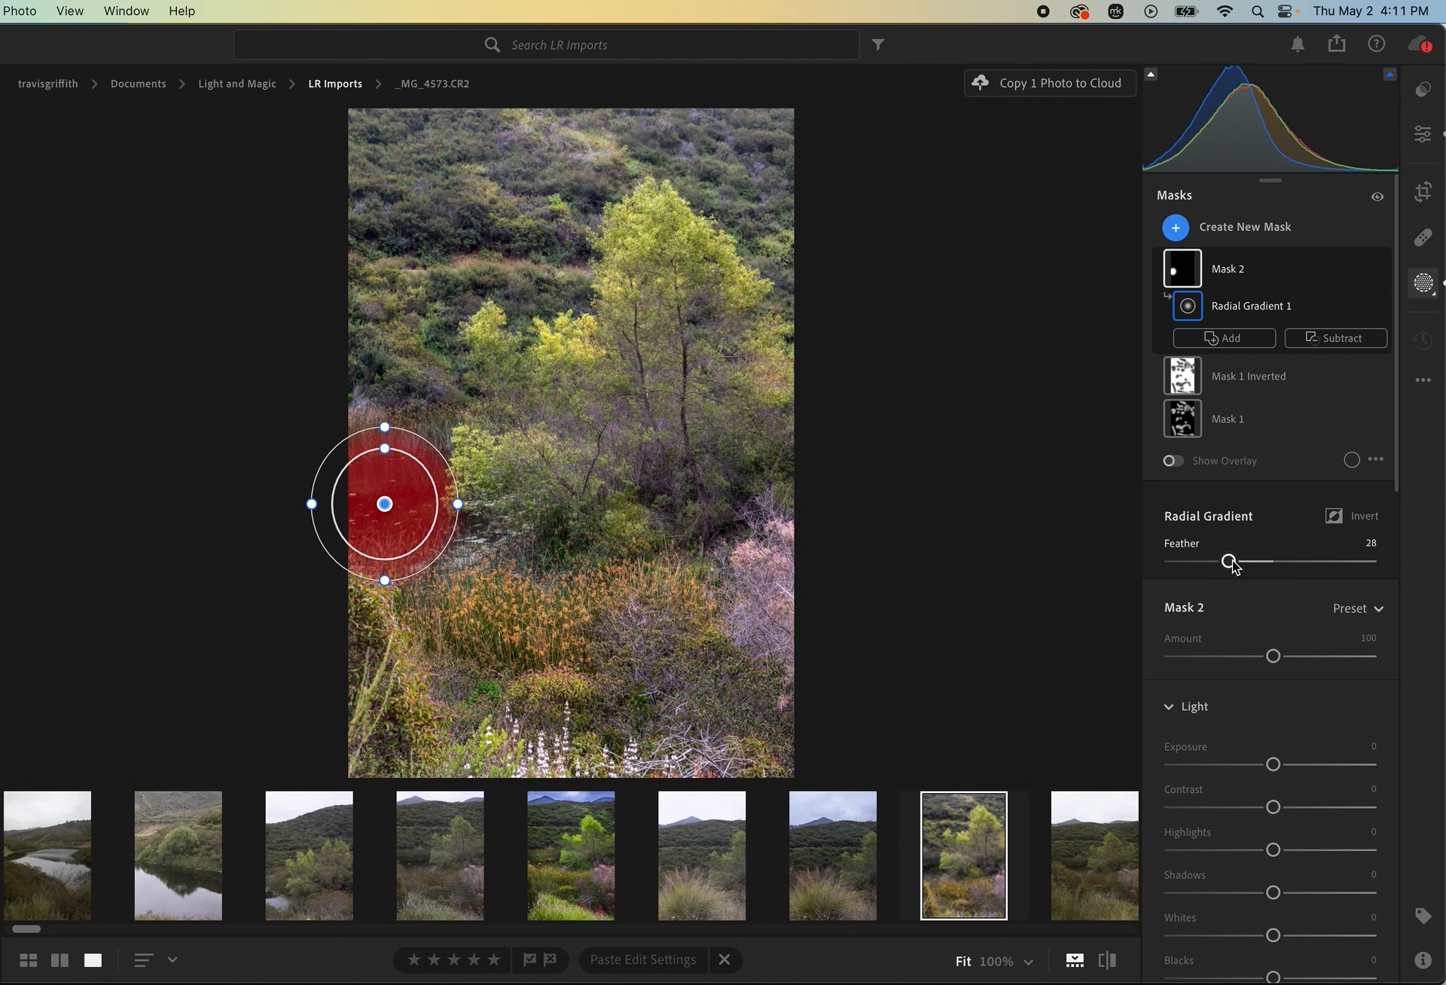
Set the radial gradient's feather to 68 and reshape it into a slightly flattened, tilted ellipse over the pond
{"action": "left_click_drag", "start_coordinate": [1229, 561], "coordinate": [1297, 568]}
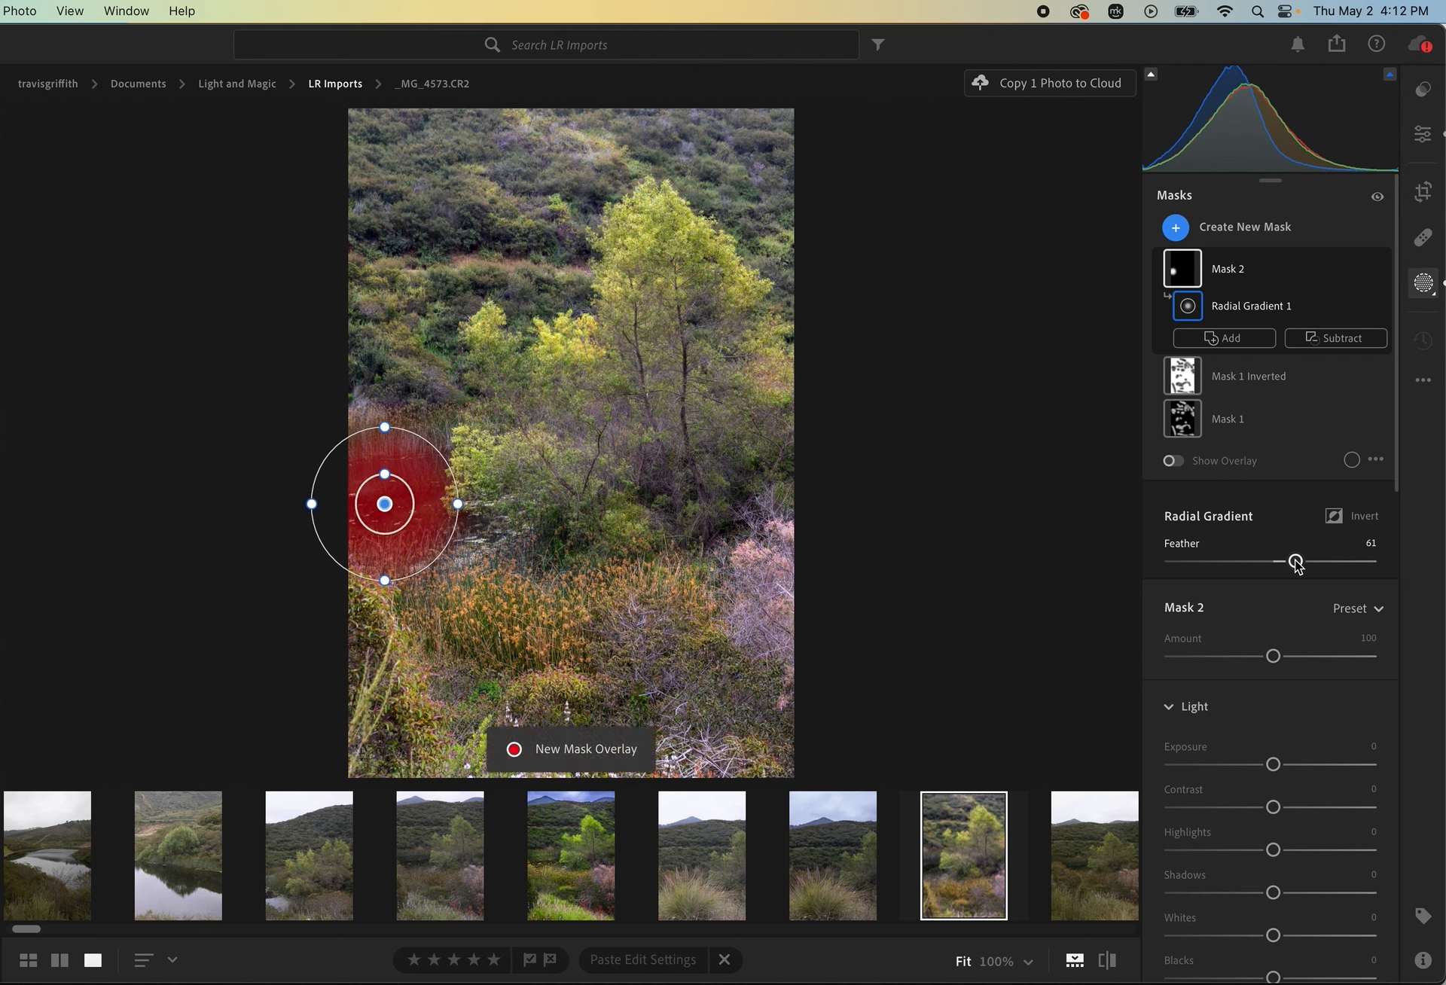
{"action": "left_click_drag", "start_coordinate": [1297, 565], "coordinate": [1310, 564]}
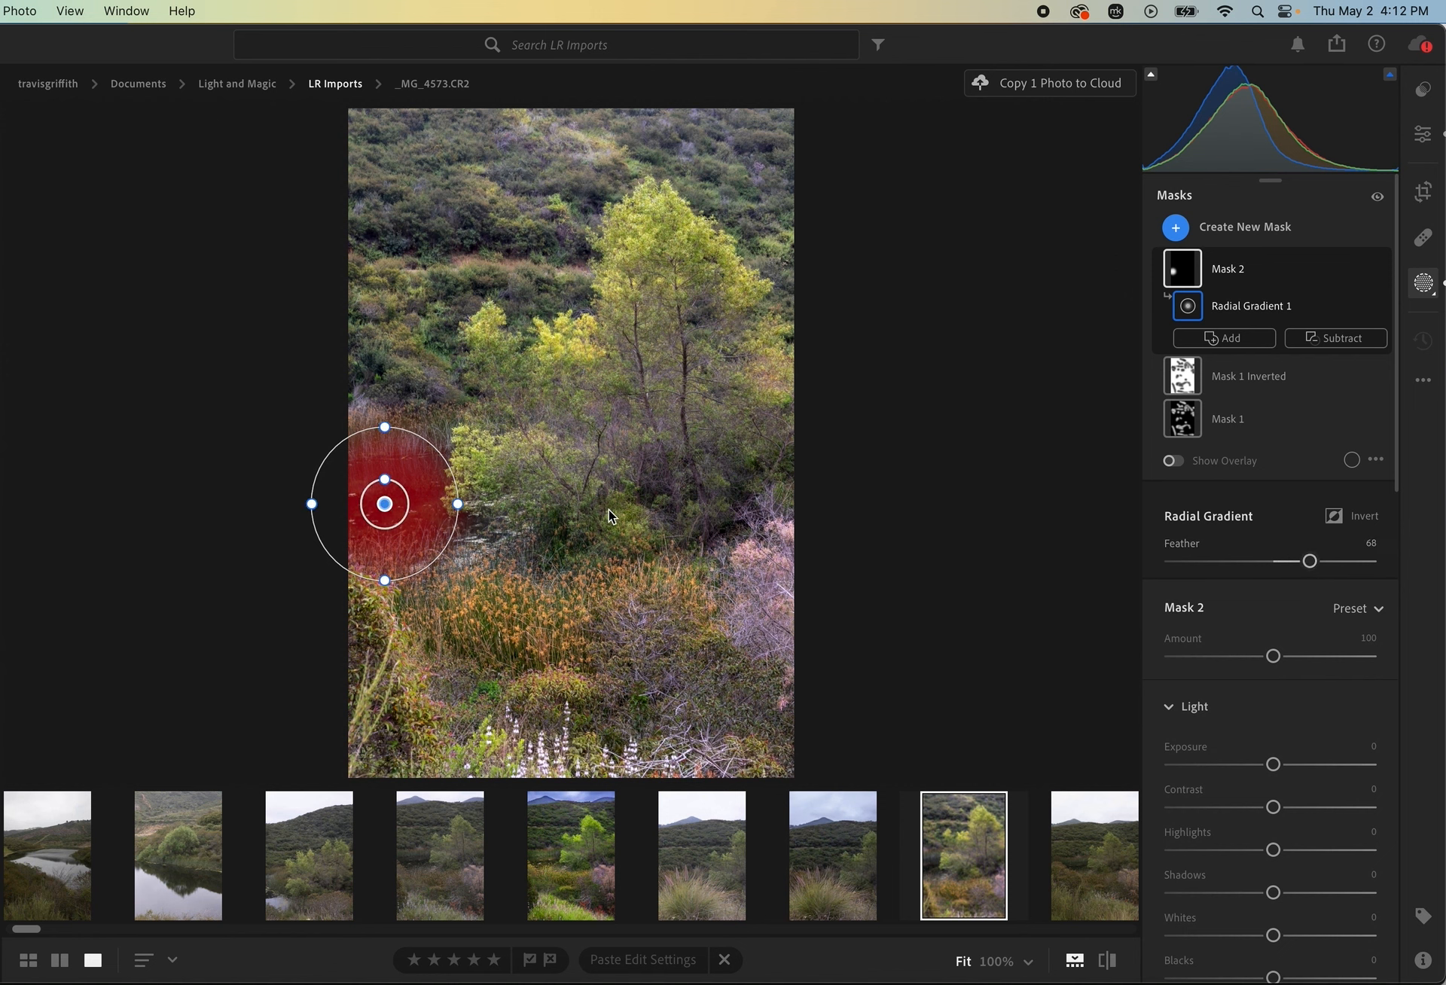
{"action": "left_click_drag", "start_coordinate": [385, 427], "coordinate": [381, 430]}
{"action": "left_click_drag", "start_coordinate": [403, 496], "coordinate": [405, 493]}
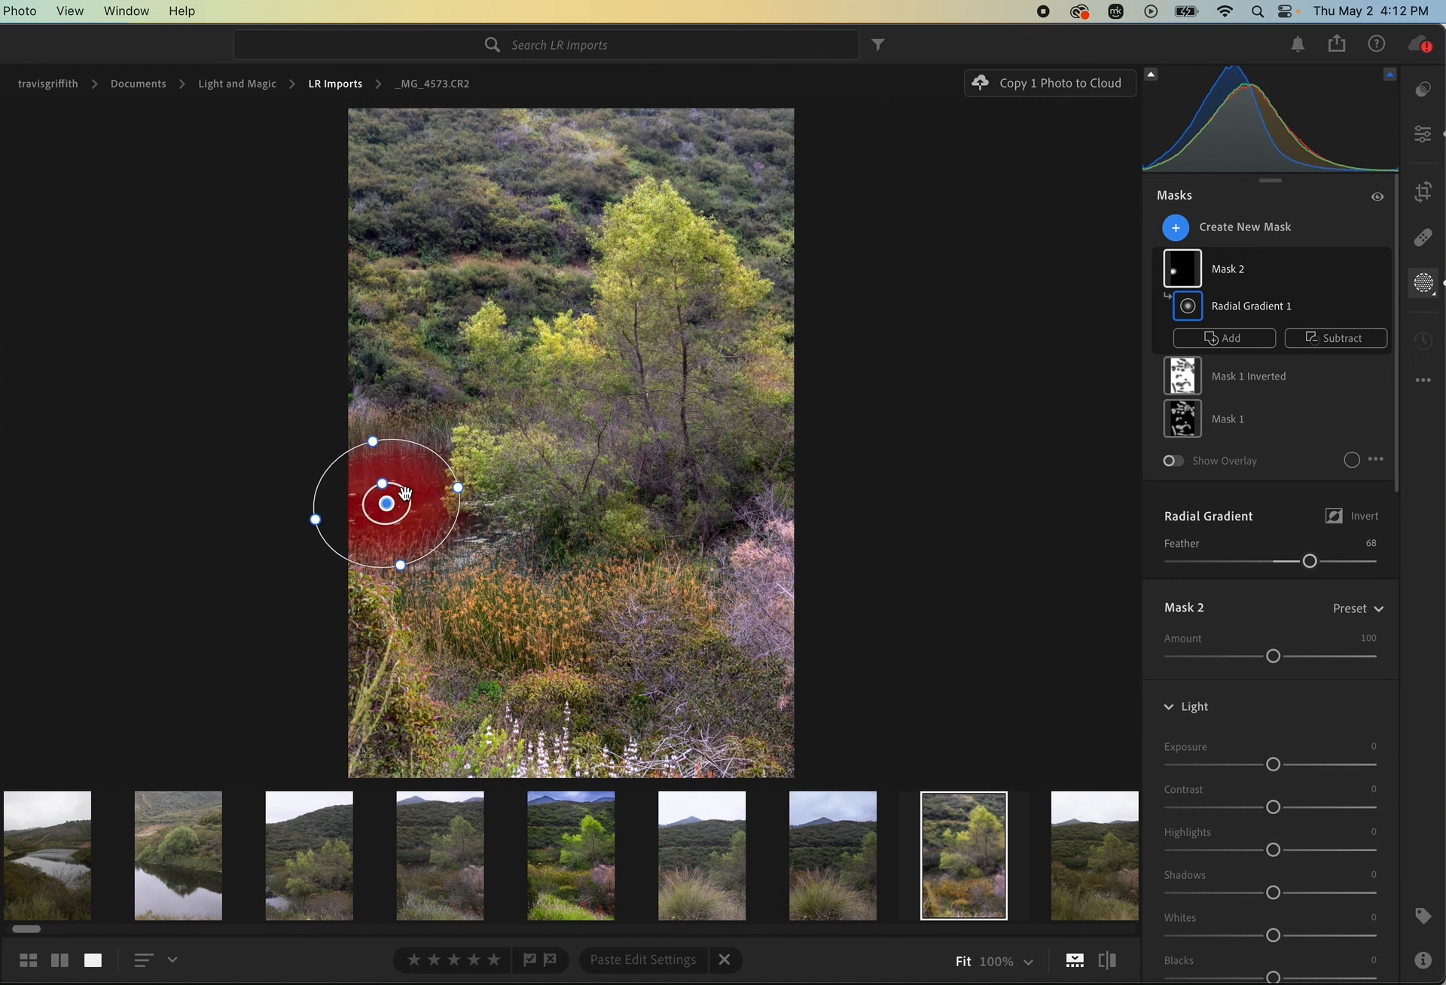
Brighten the pond mask with exposure +0.24 and shadows +29
{"action": "scroll", "coordinate": [1275, 765], "scroll_direction": "down", "scroll_amount": 2}
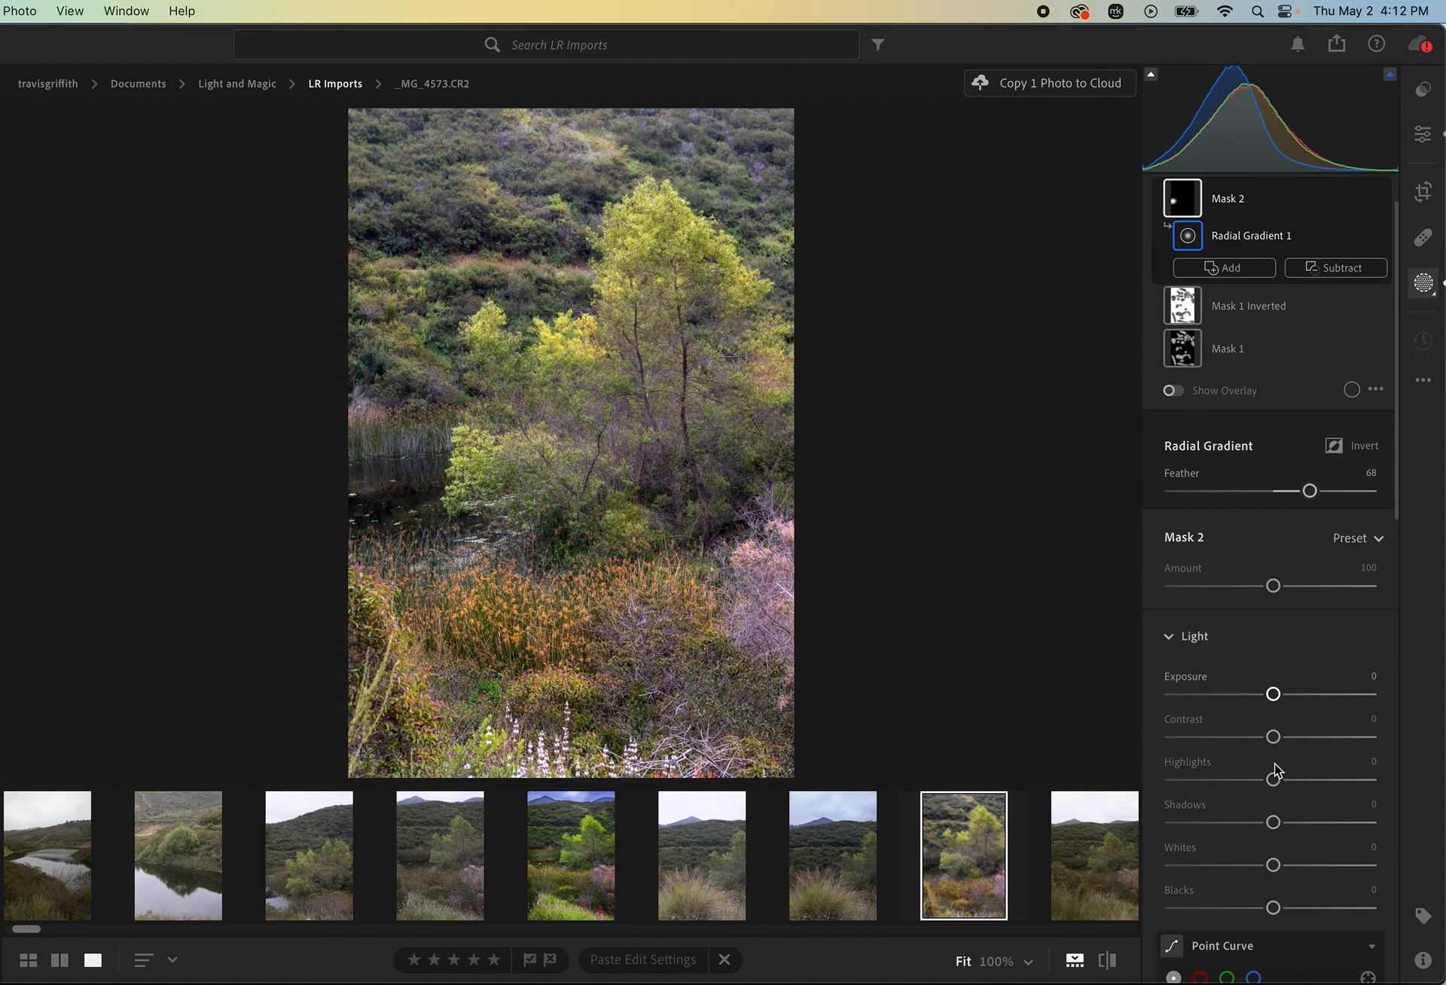
{"action": "left_click_drag", "start_coordinate": [1273, 694], "coordinate": [1279, 694]}
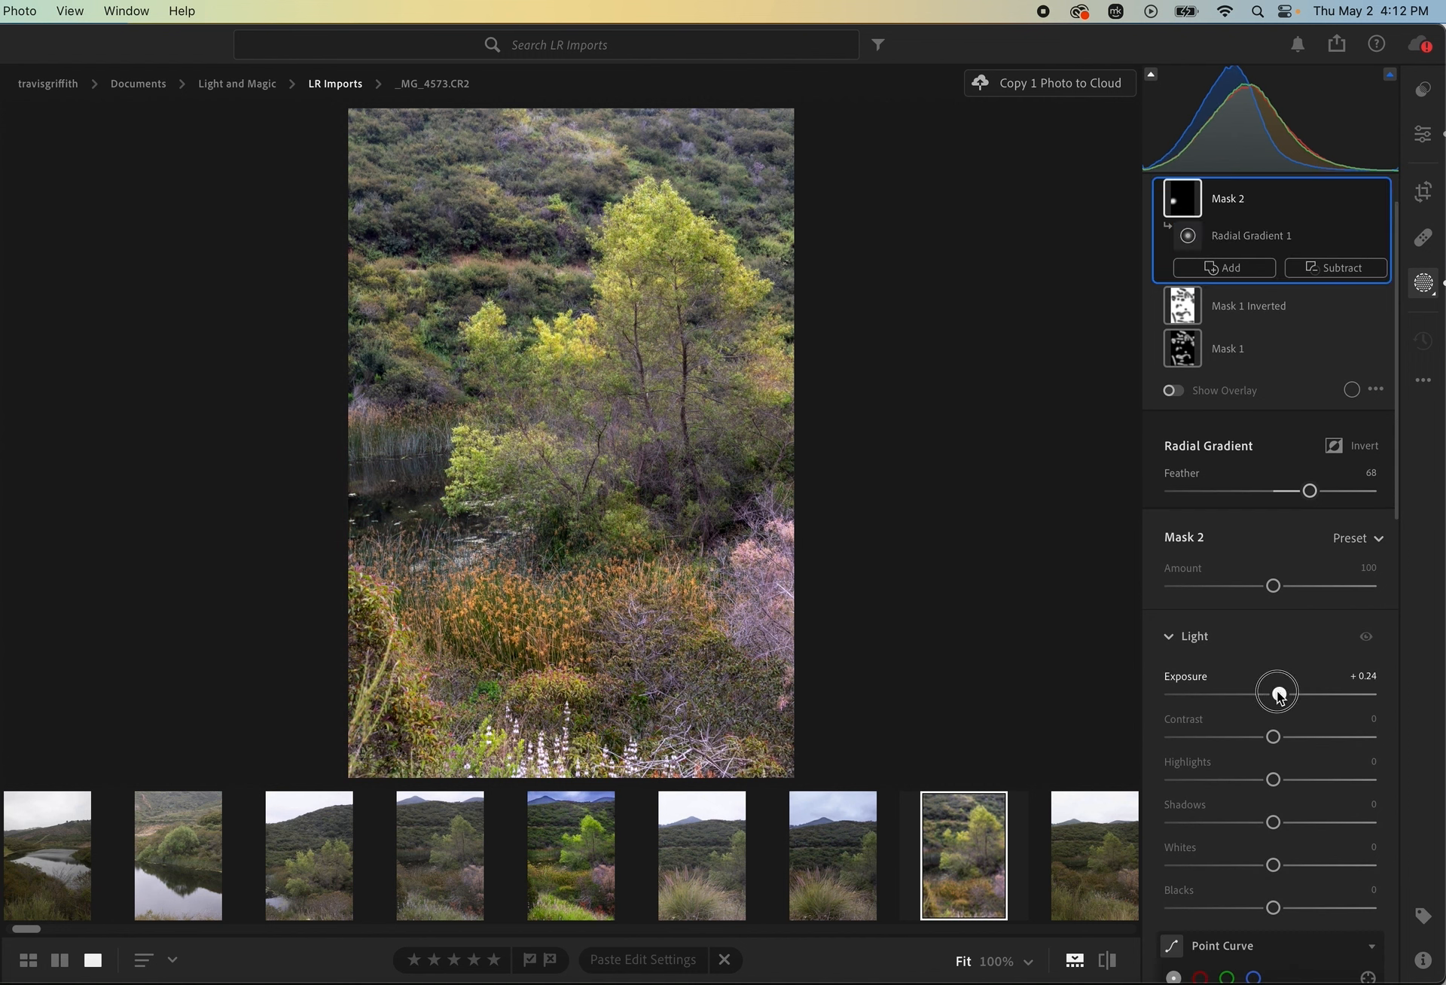
{"action": "scroll", "coordinate": [1279, 787], "scroll_direction": "down", "scroll_amount": 2}
{"action": "scroll", "coordinate": [1280, 797], "scroll_direction": "down", "scroll_amount": 1}
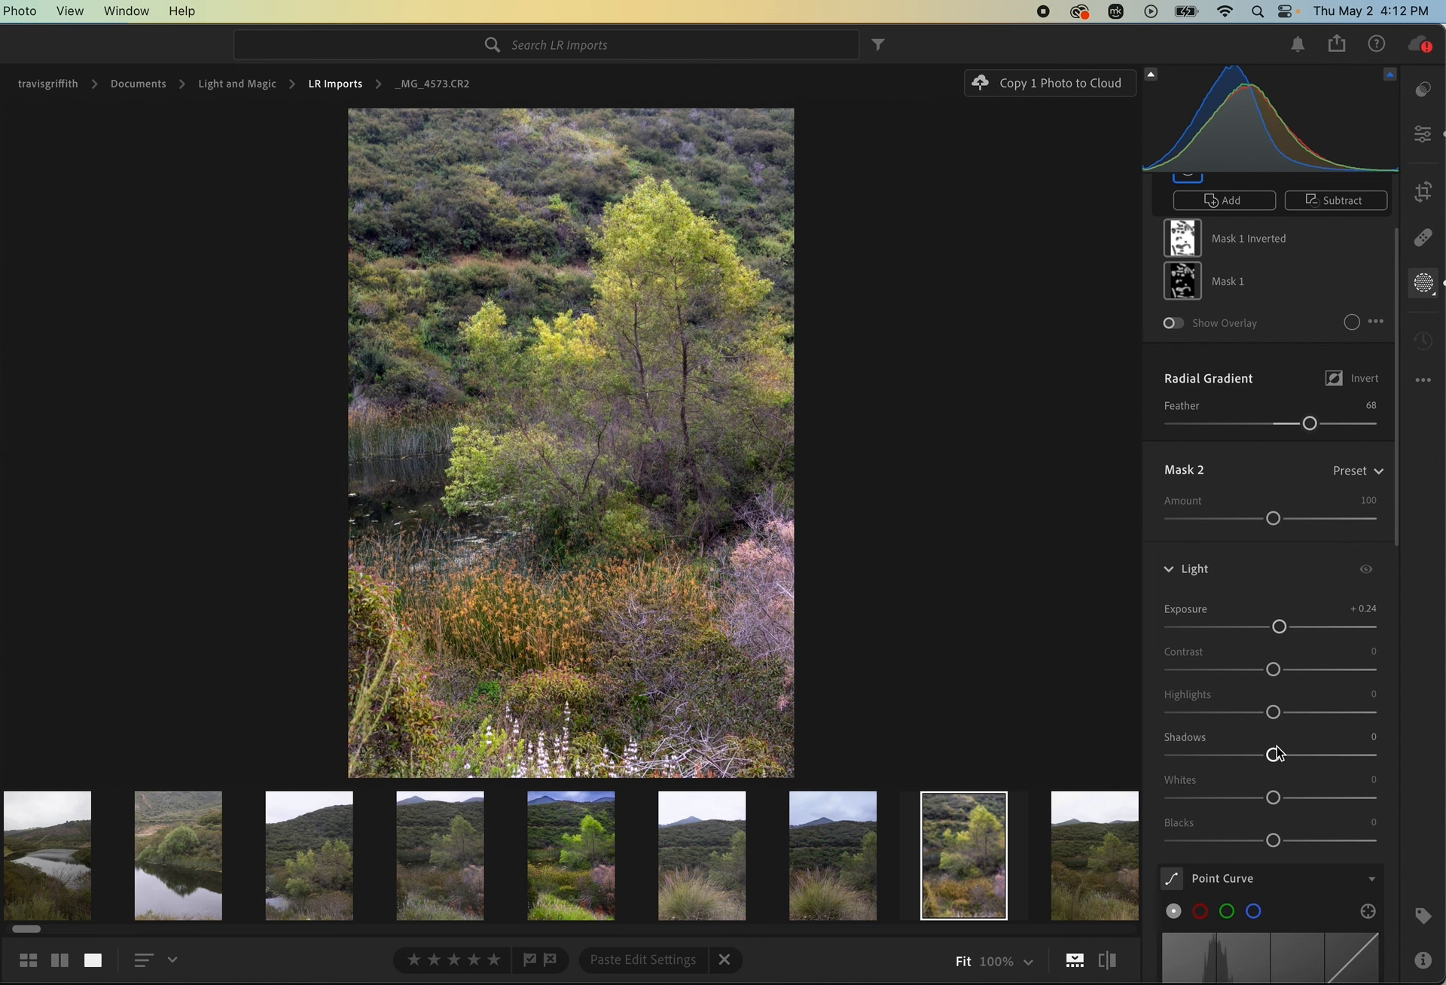
{"action": "left_click_drag", "start_coordinate": [1273, 753], "coordinate": [1304, 757]}
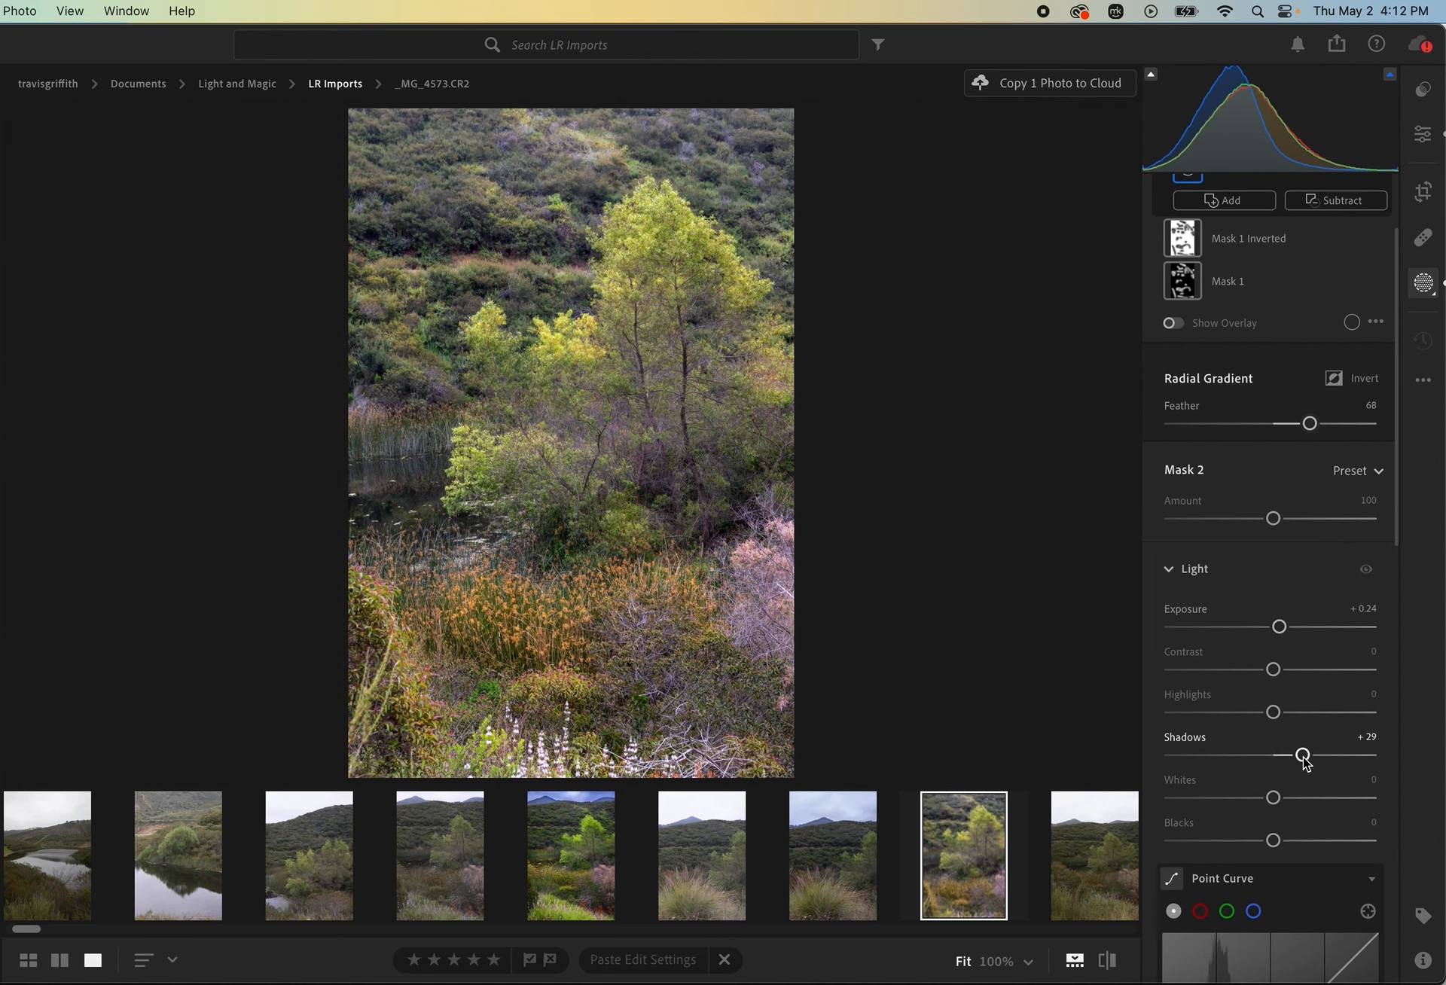
Set the pond mask's clarity to +39 and its color temperature to +14
{"action": "scroll", "coordinate": [1276, 798], "scroll_direction": "down", "scroll_amount": 5}
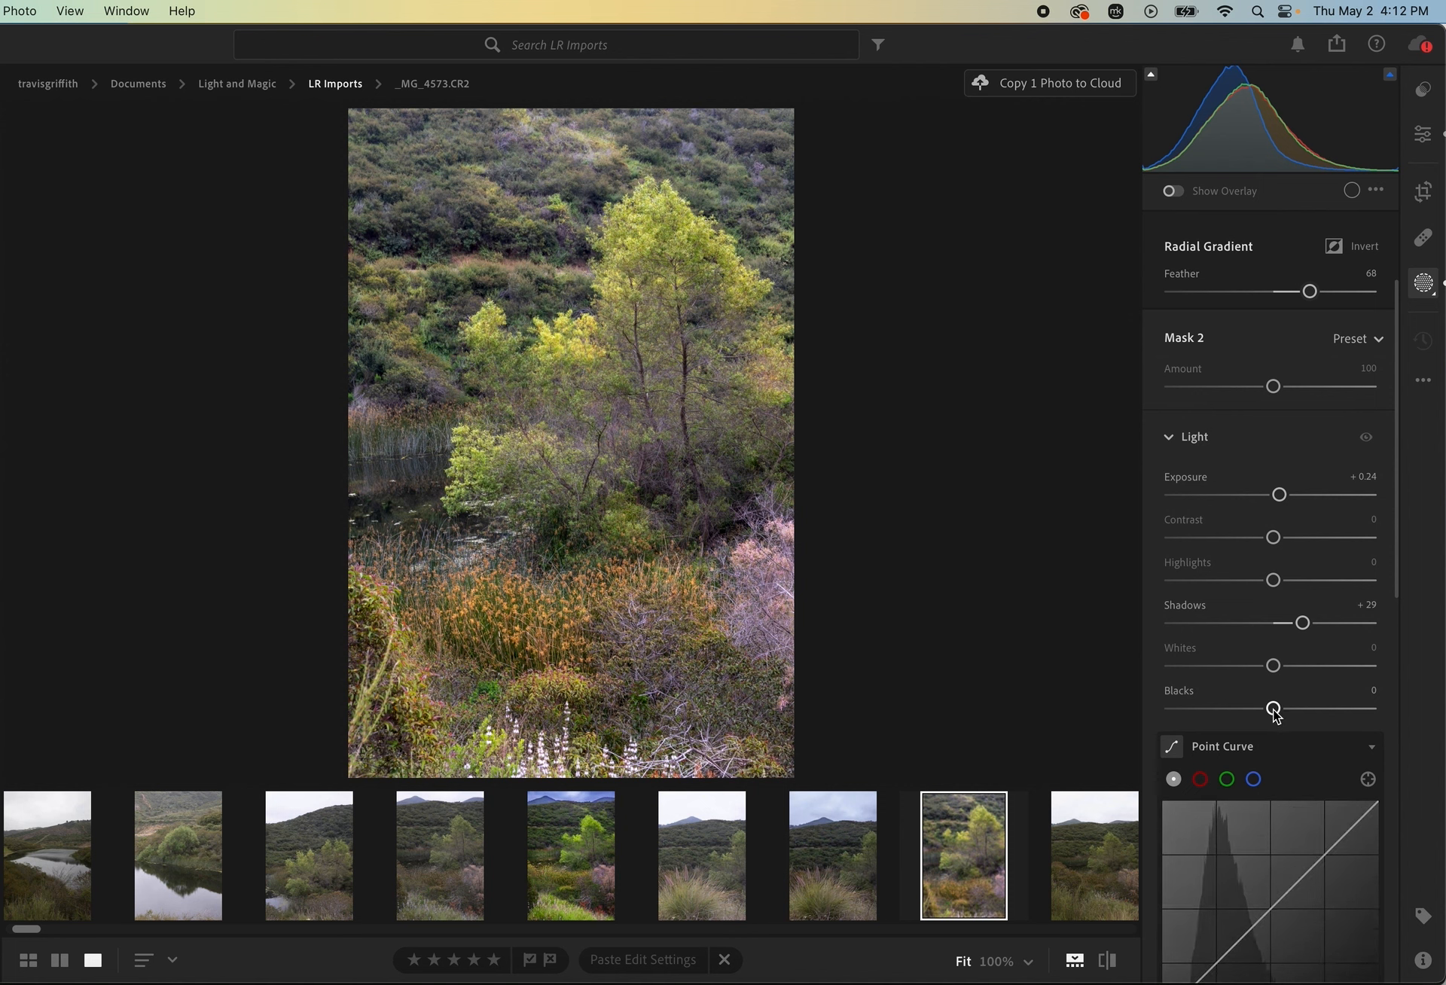
{"action": "scroll", "coordinate": [1272, 712], "scroll_direction": "down", "scroll_amount": 10}
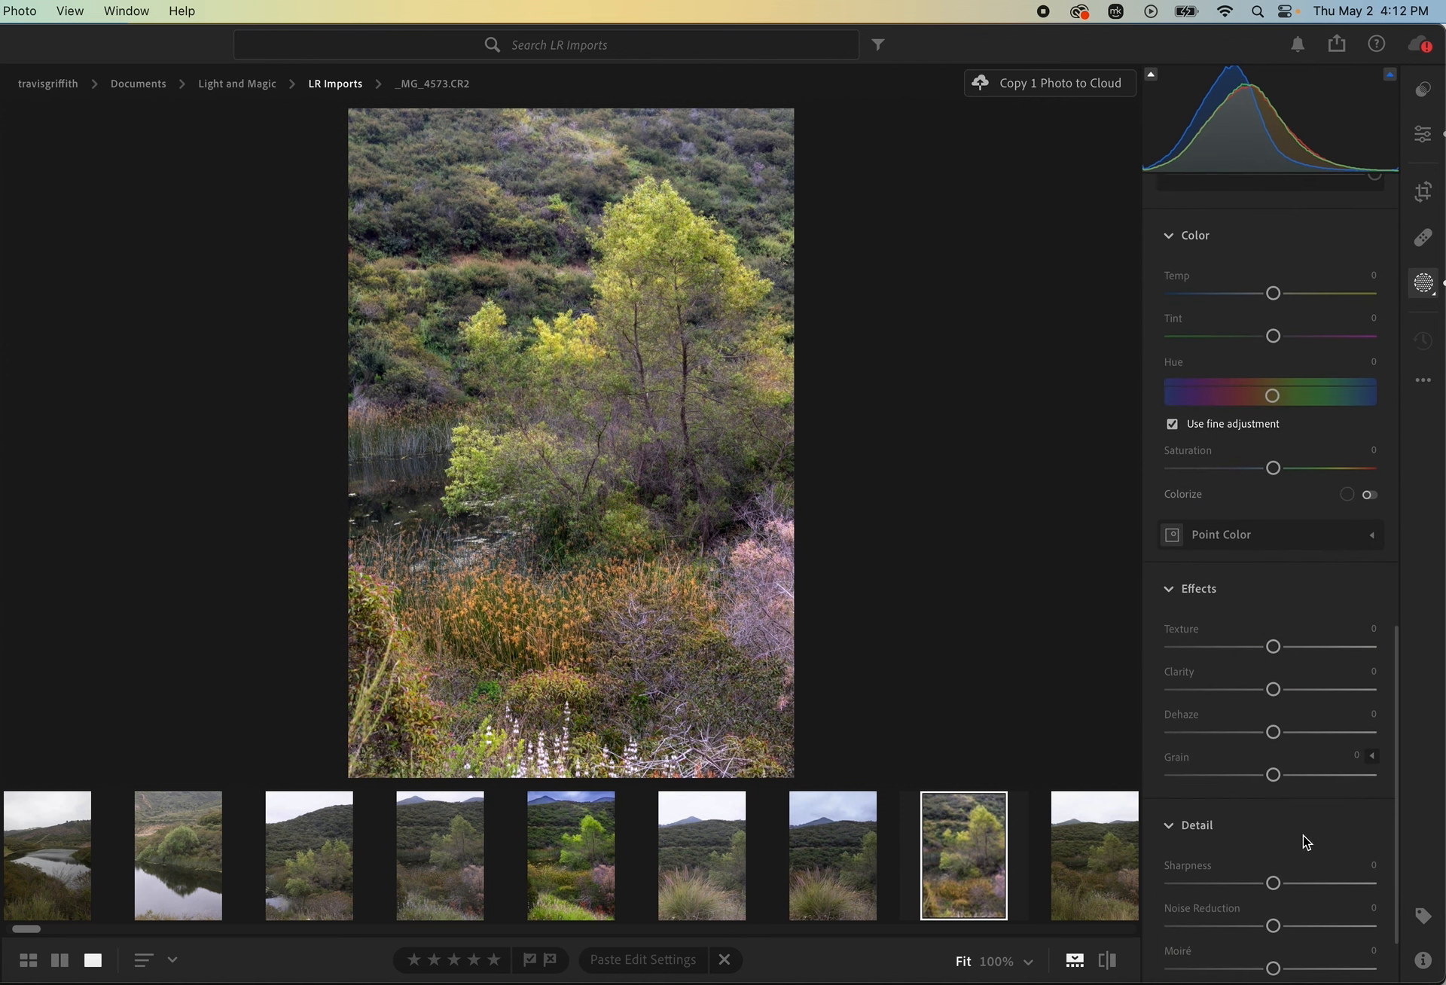
{"action": "scroll", "coordinate": [1306, 842], "scroll_direction": "down", "scroll_amount": 2}
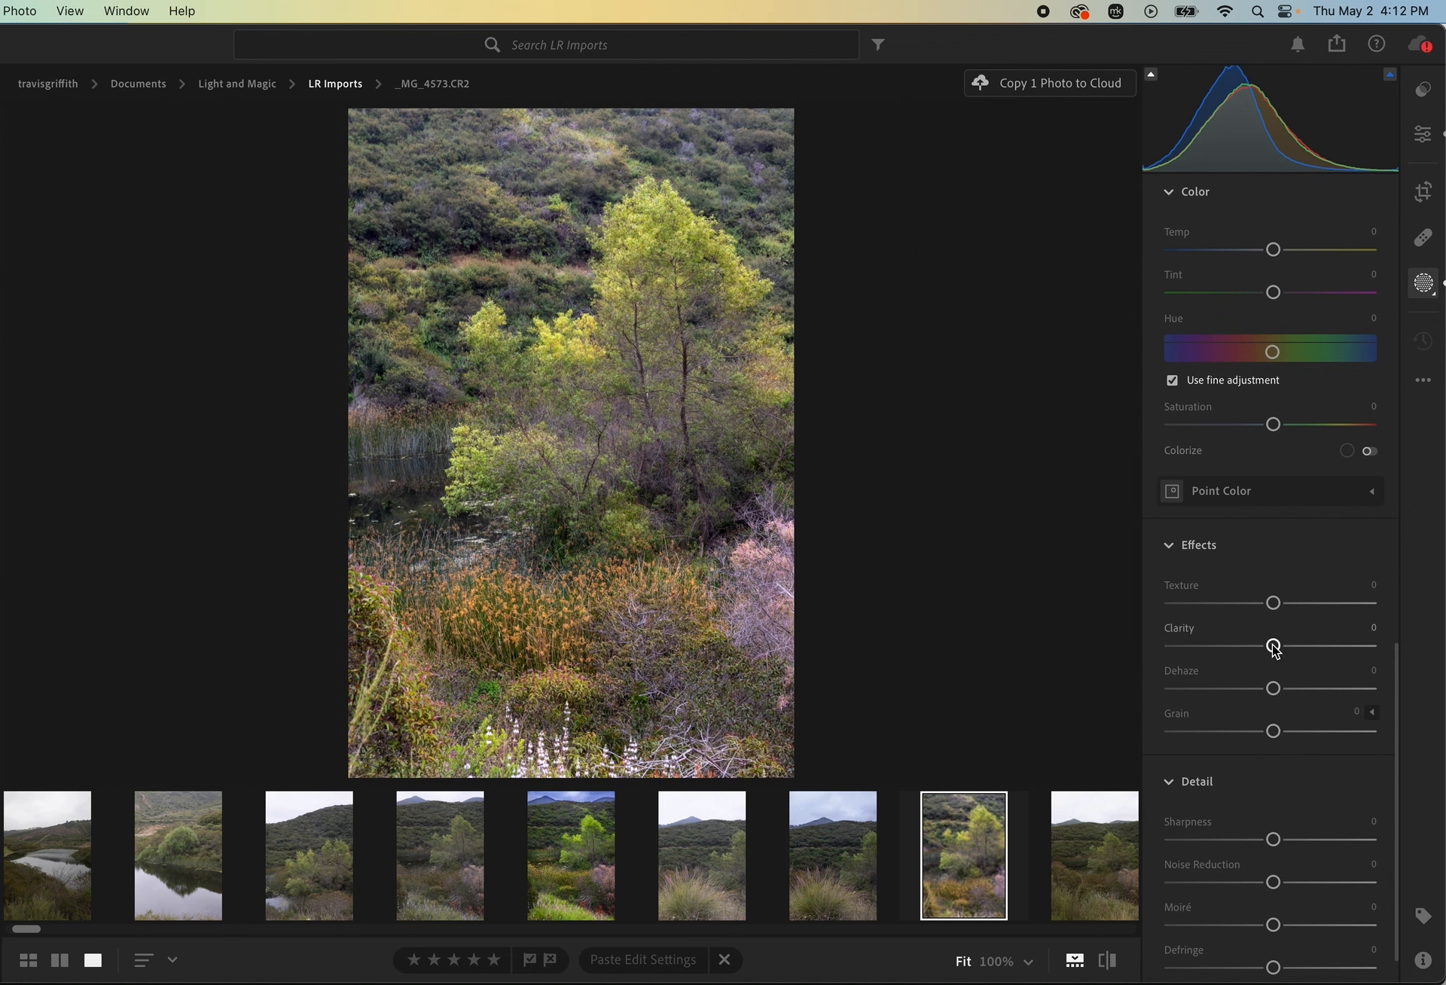
{"action": "left_click_drag", "start_coordinate": [1273, 646], "coordinate": [1316, 650]}
{"action": "scroll", "coordinate": [1316, 652], "scroll_direction": "up", "scroll_amount": 4}
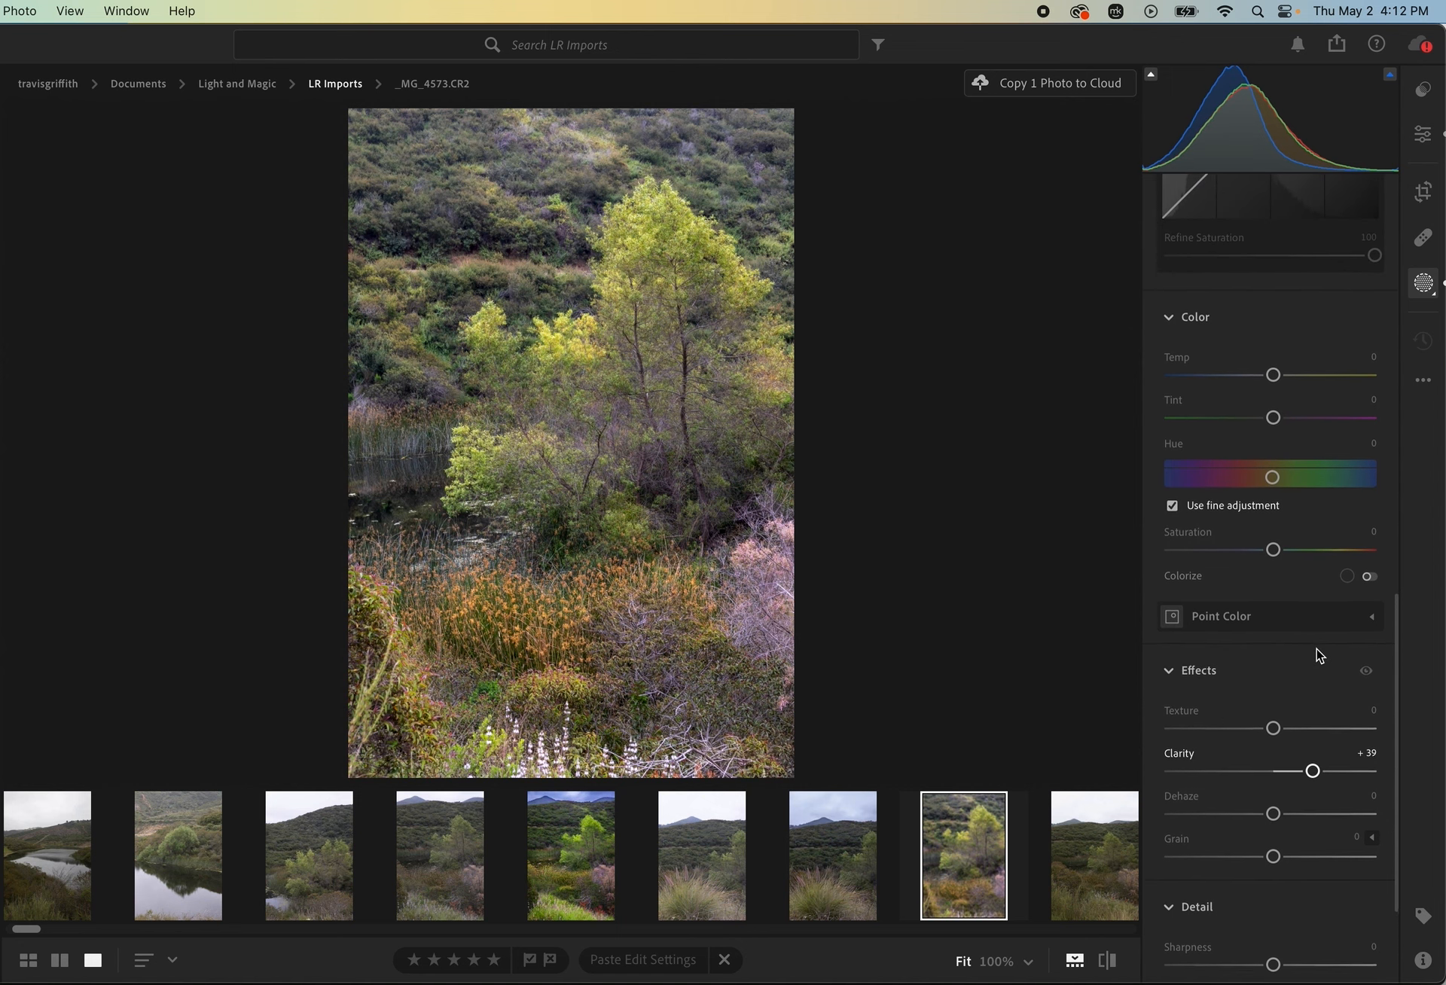
{"action": "left_click_drag", "start_coordinate": [1274, 382], "coordinate": [1291, 385]}
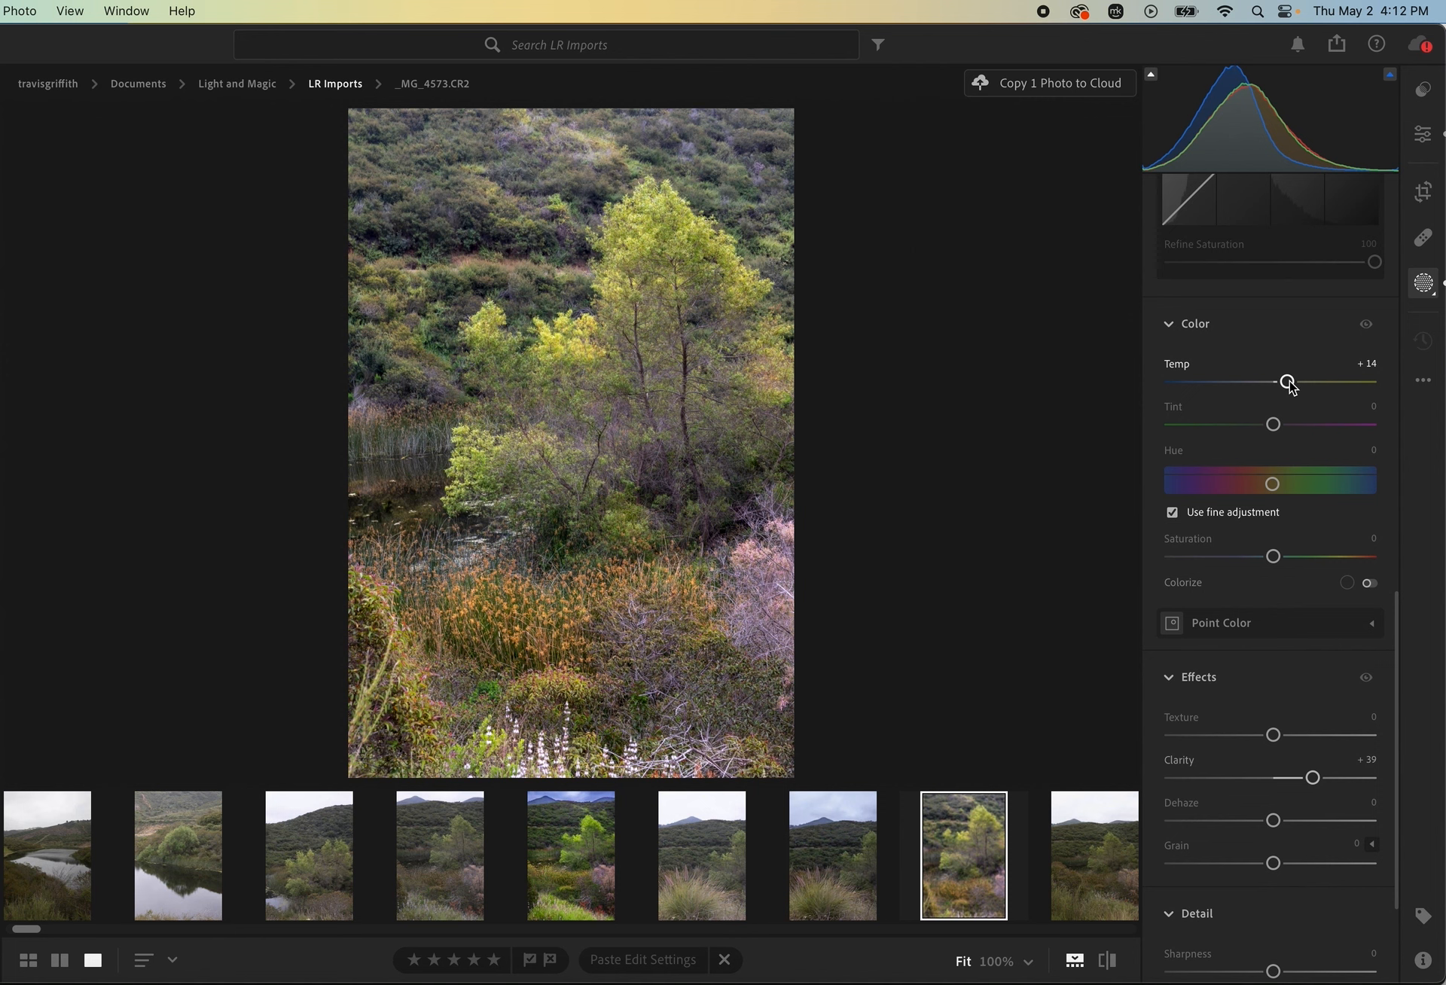
Darken the inverted copy of Mask 1 further by setting its exposure to −0.52
{"action": "scroll", "coordinate": [1307, 479], "scroll_direction": "up", "scroll_amount": 10}
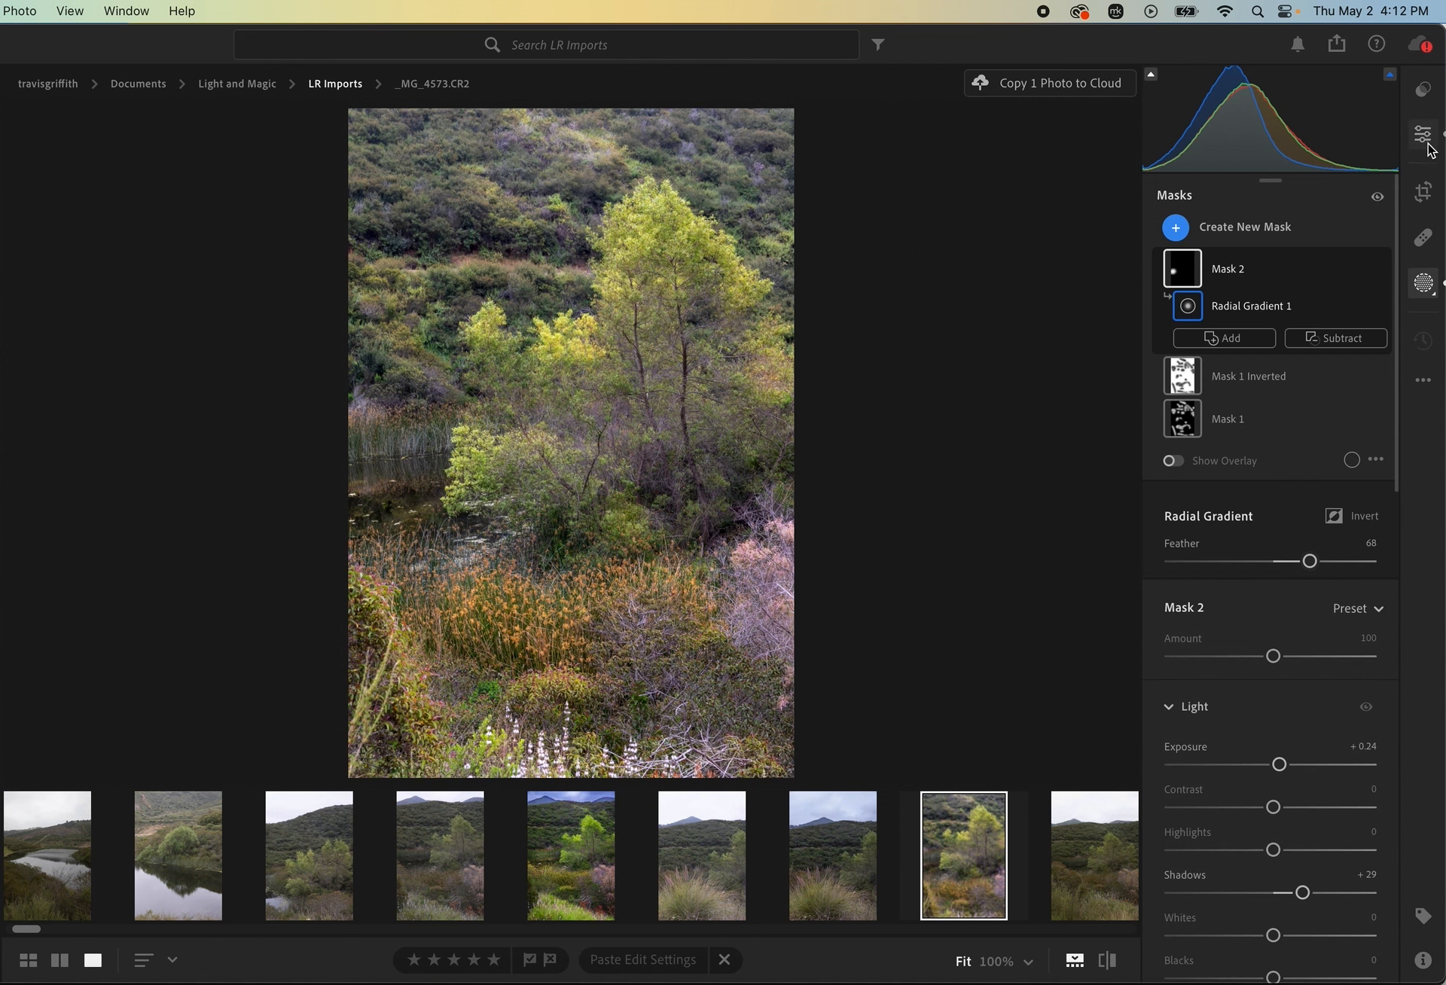
{"action": "left_click", "coordinate": [1220, 376]}
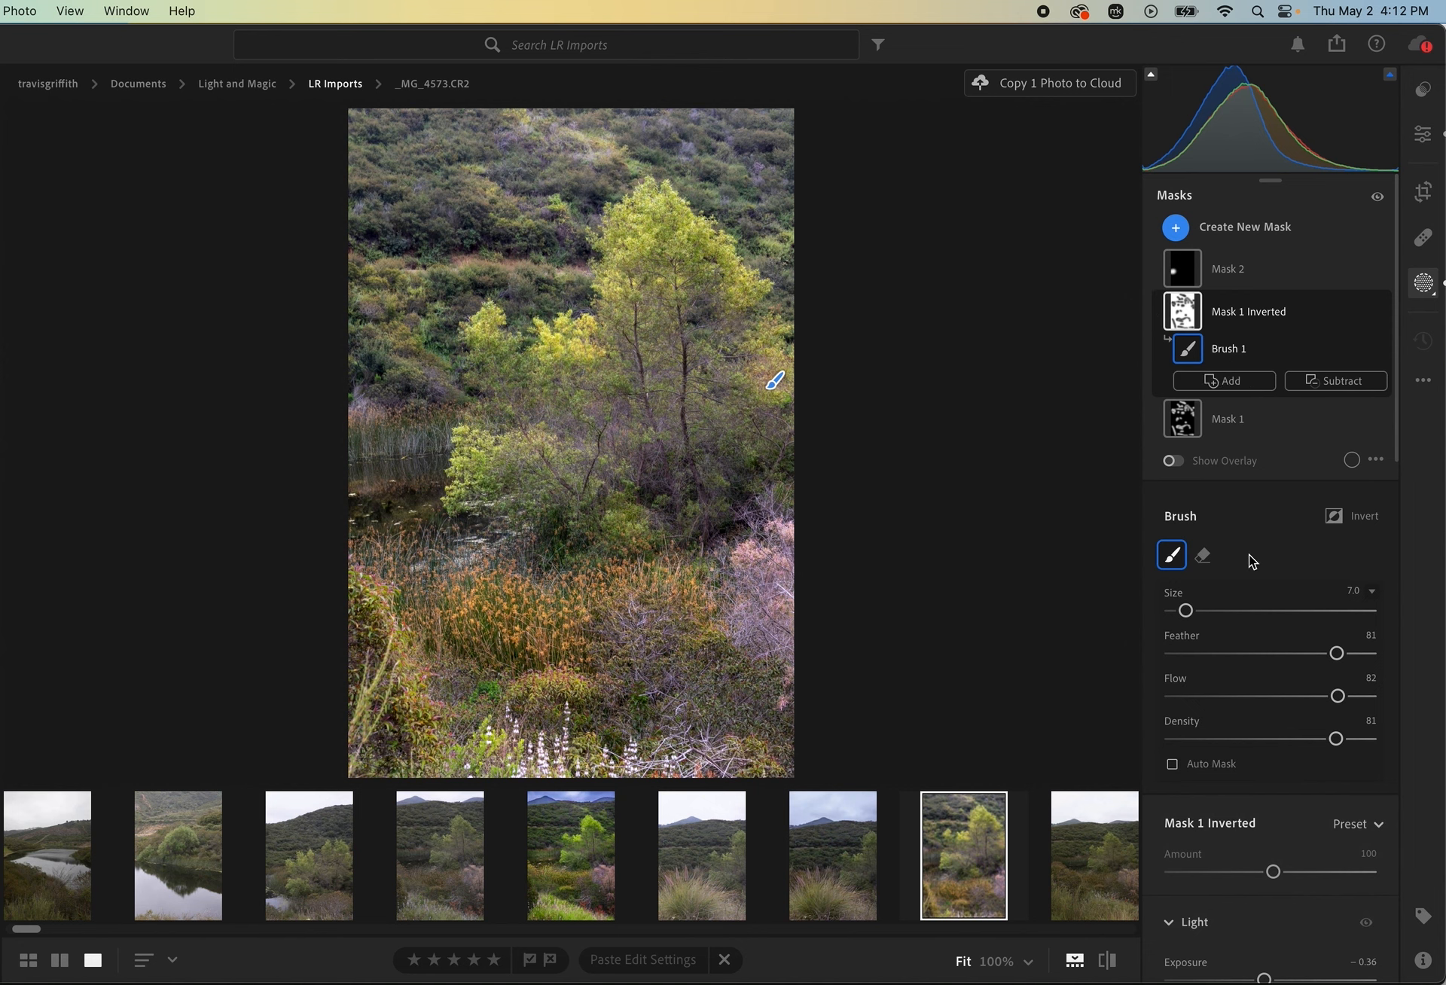
{"action": "scroll", "coordinate": [1283, 725], "scroll_direction": "down", "scroll_amount": 2}
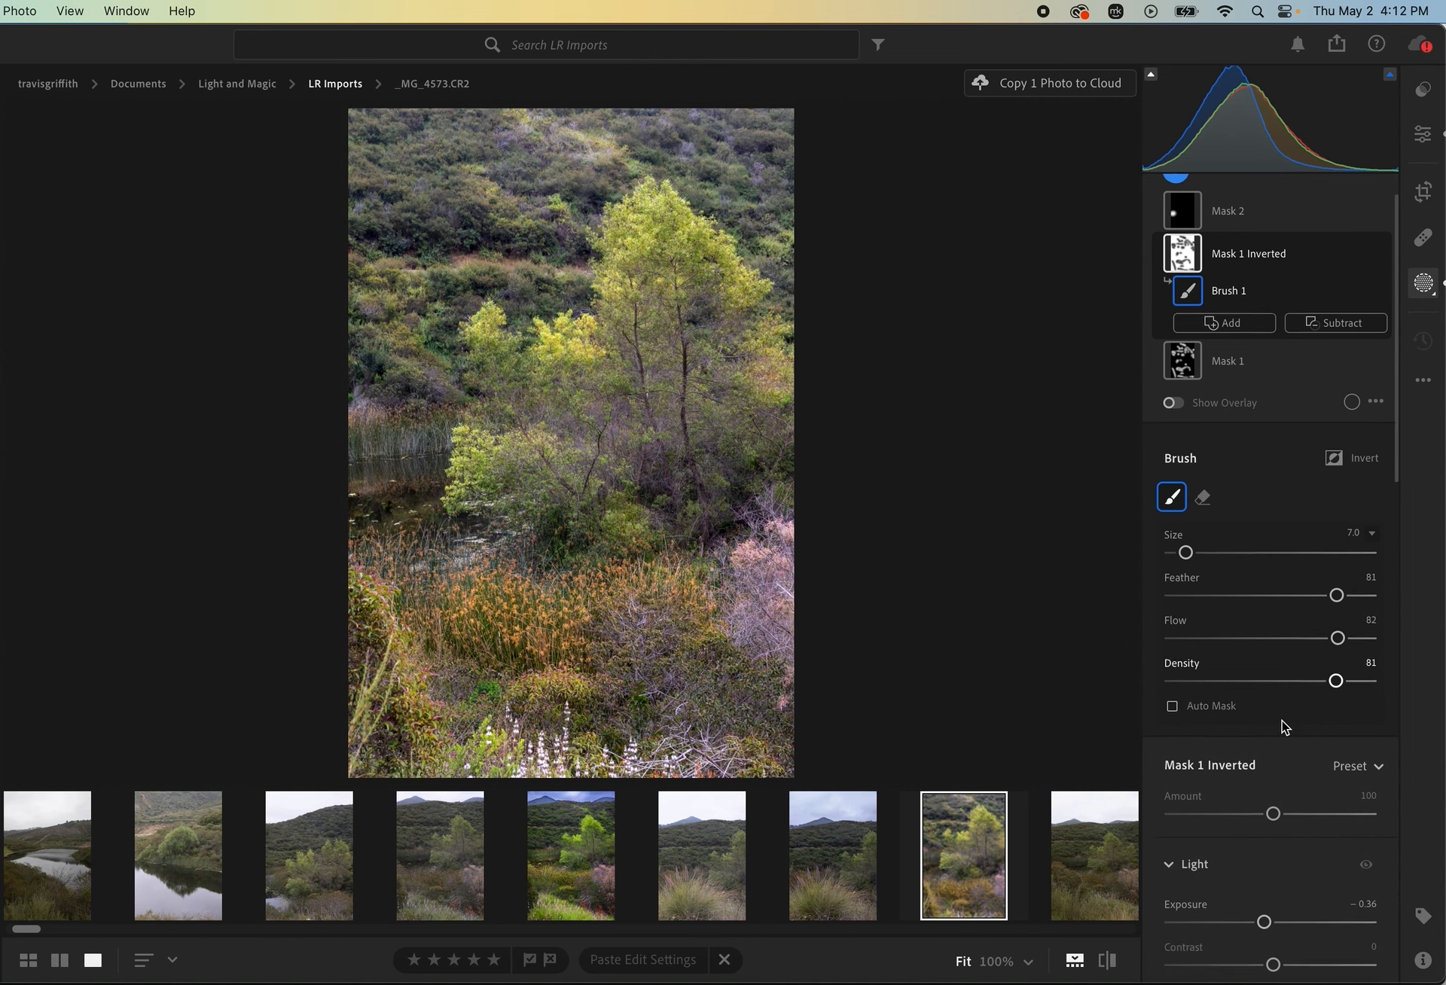
{"action": "scroll", "coordinate": [1283, 727], "scroll_direction": "down", "scroll_amount": 4}
{"action": "left_click_drag", "start_coordinate": [1264, 803], "coordinate": [1262, 807]}
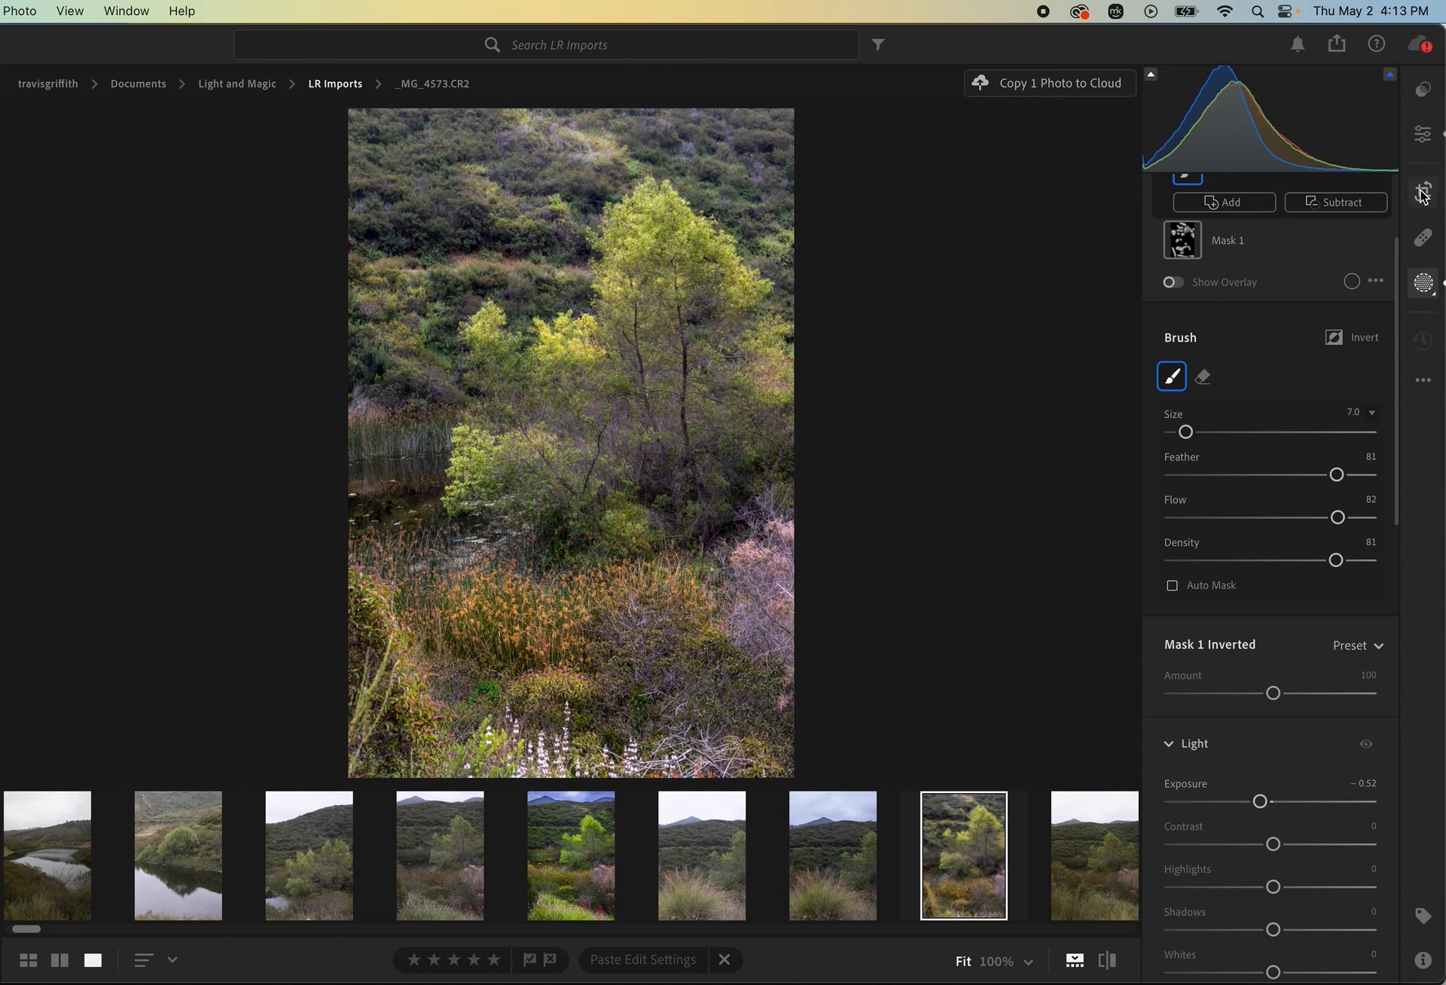
In the whole photo's Color Grading, slightly lower the midtones luminance and raise the highlights luminance
{"action": "left_click", "coordinate": [1421, 146]}
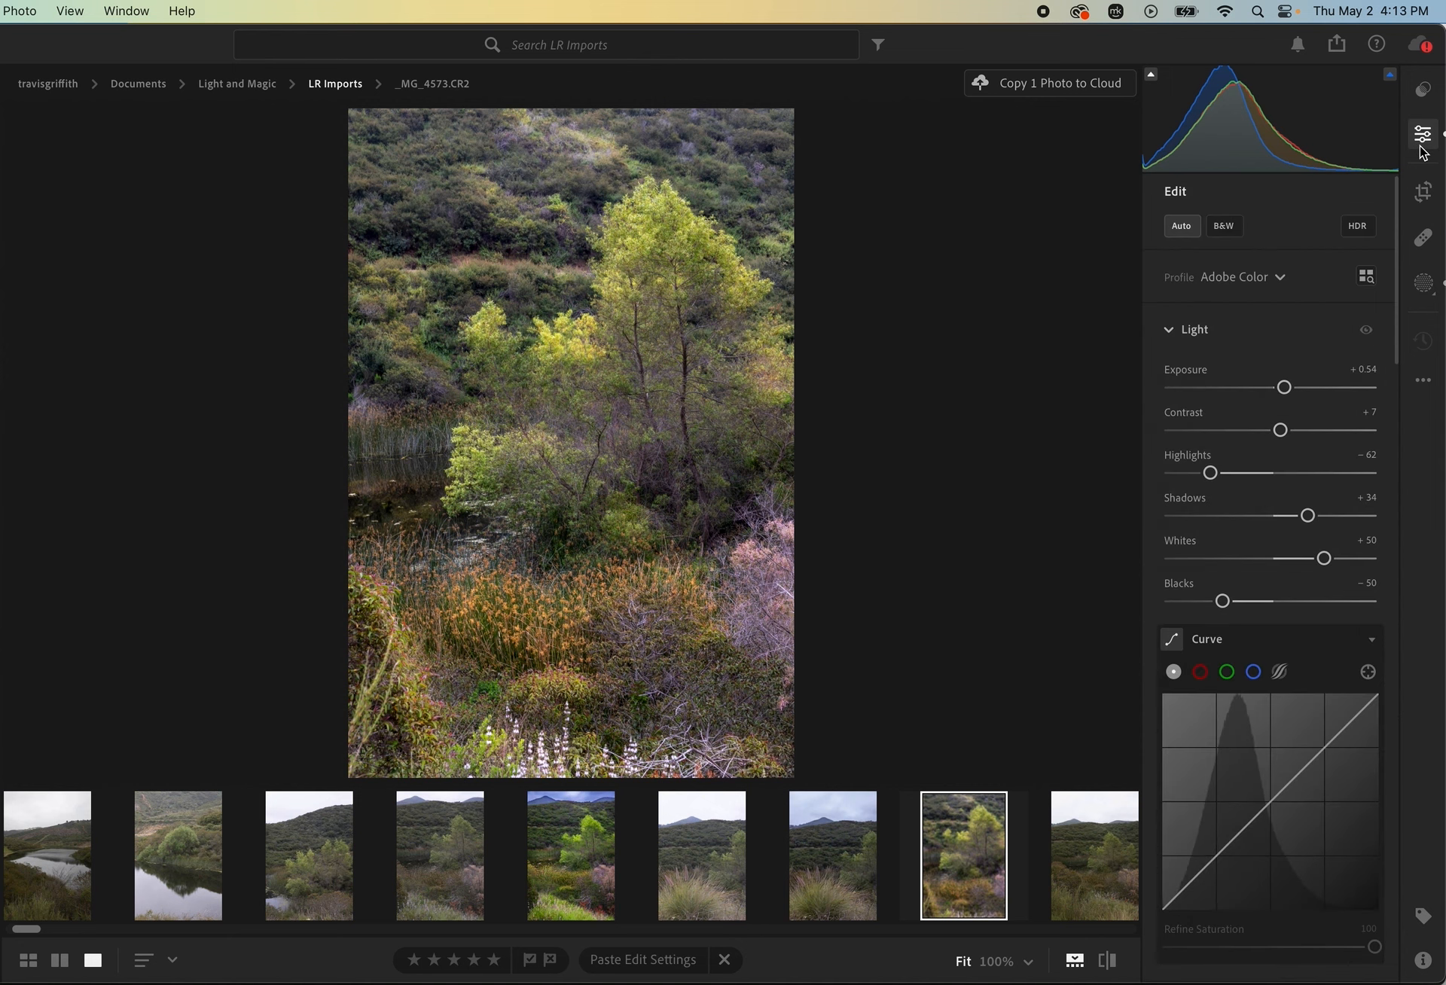
{"action": "scroll", "coordinate": [1262, 587], "scroll_direction": "down", "scroll_amount": 10}
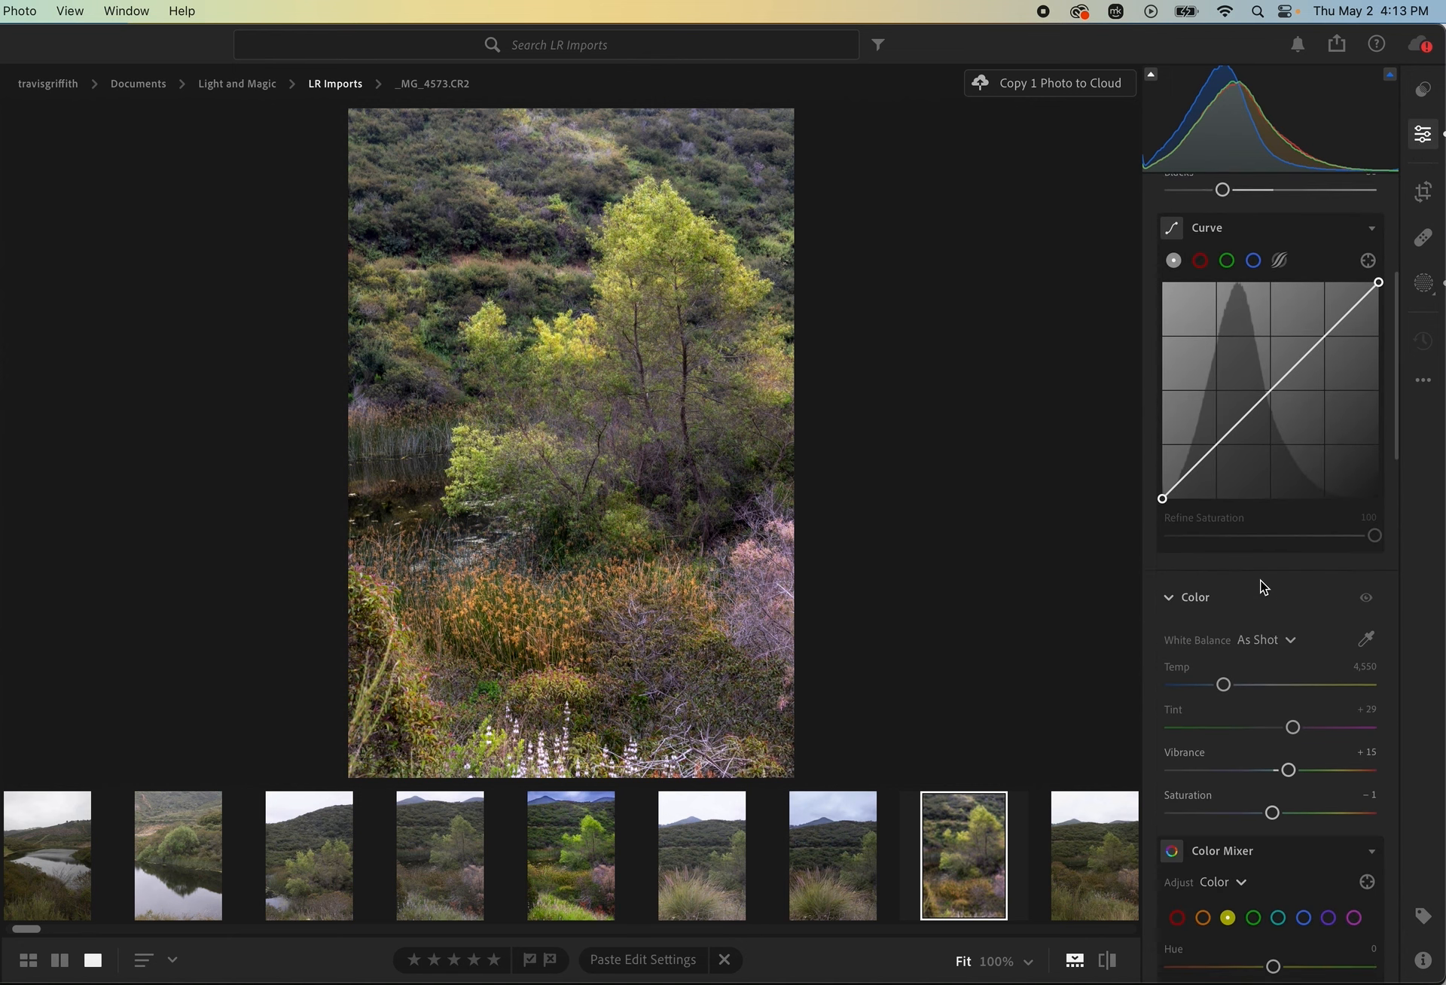
{"action": "scroll", "coordinate": [1262, 587], "scroll_direction": "down", "scroll_amount": 6}
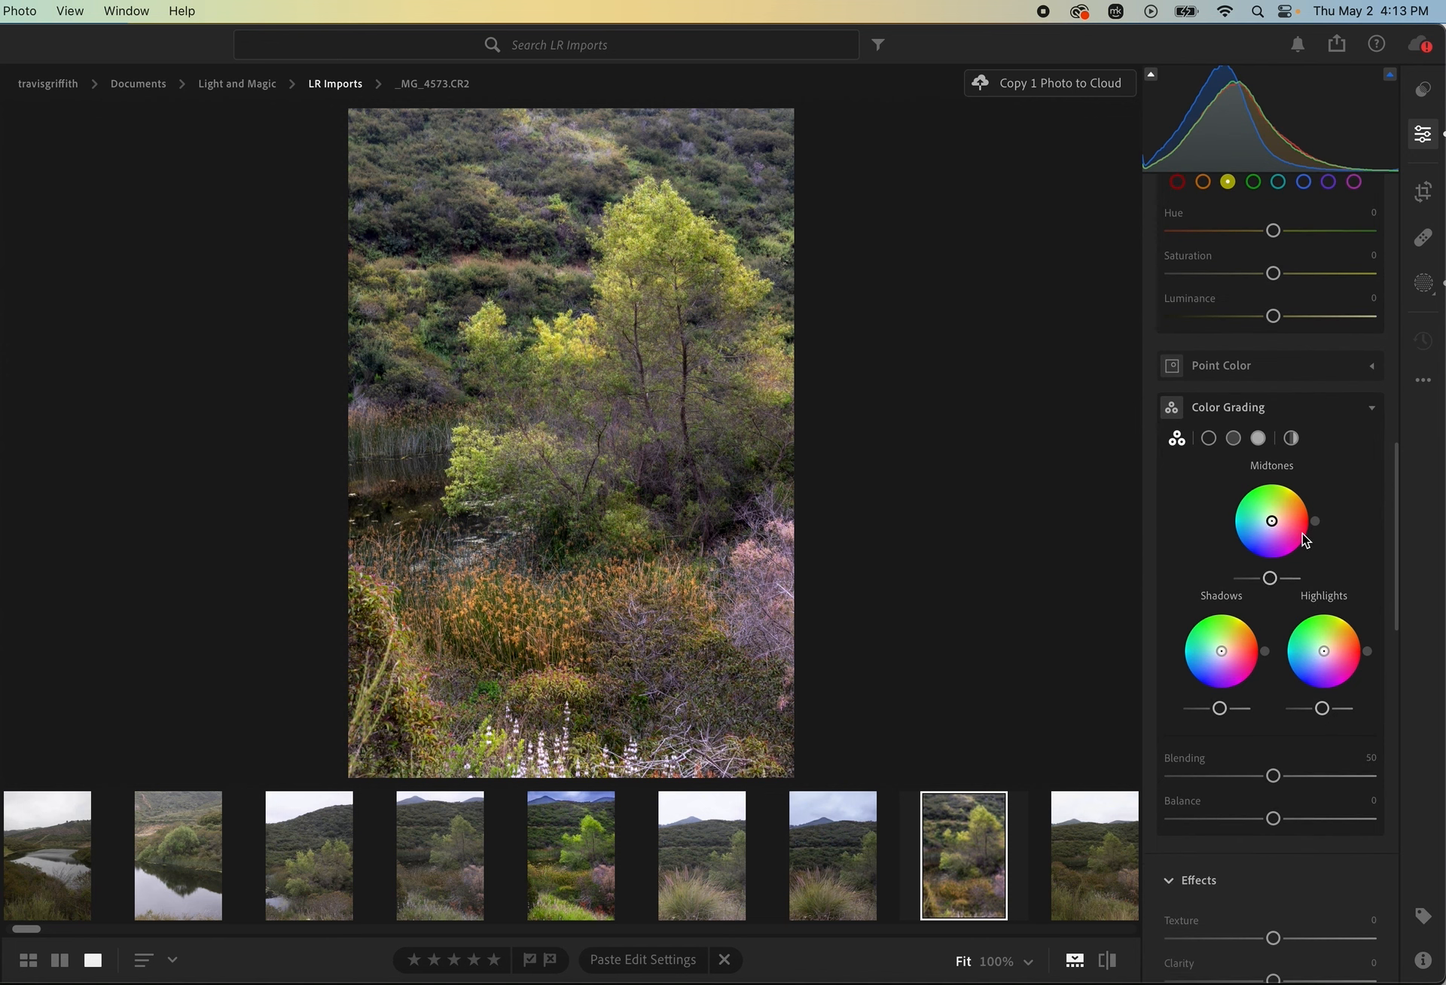
{"action": "left_click", "coordinate": [1270, 578]}
{"action": "mouse_move", "coordinate": [1269, 578]}
{"action": "left_mouse_down"}
{"action": "mouse_move", "coordinate": [1257, 580]}
{"action": "mouse_move", "coordinate": [1292, 587]}
{"action": "mouse_move", "coordinate": [1263, 588]}
{"action": "left_mouse_up"}
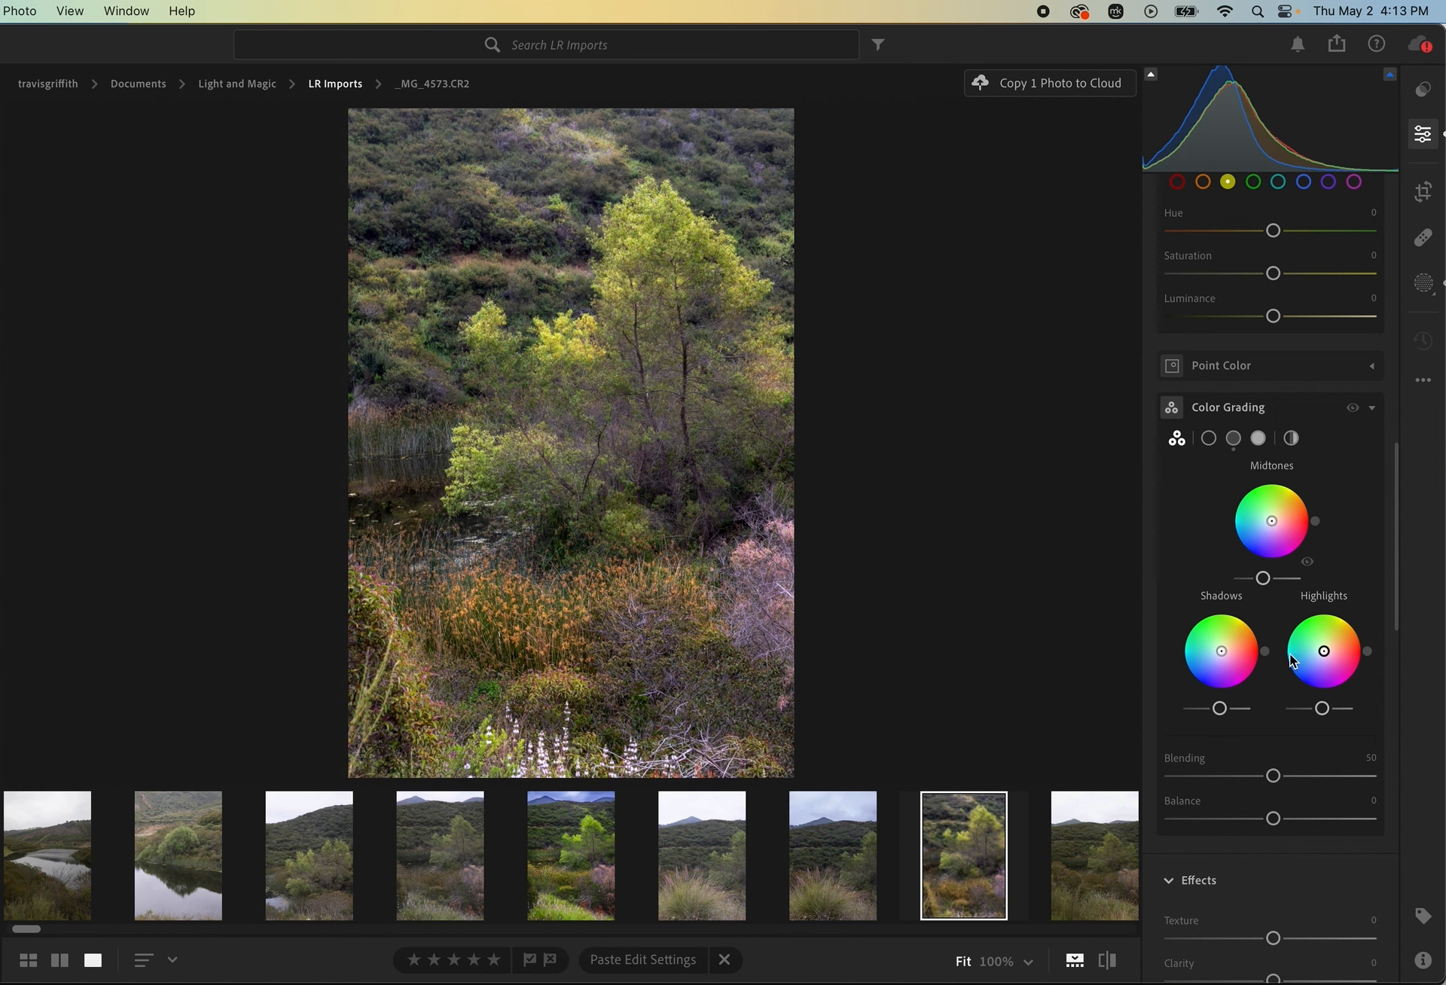
{"action": "left_click_drag", "start_coordinate": [1322, 710], "coordinate": [1333, 711]}
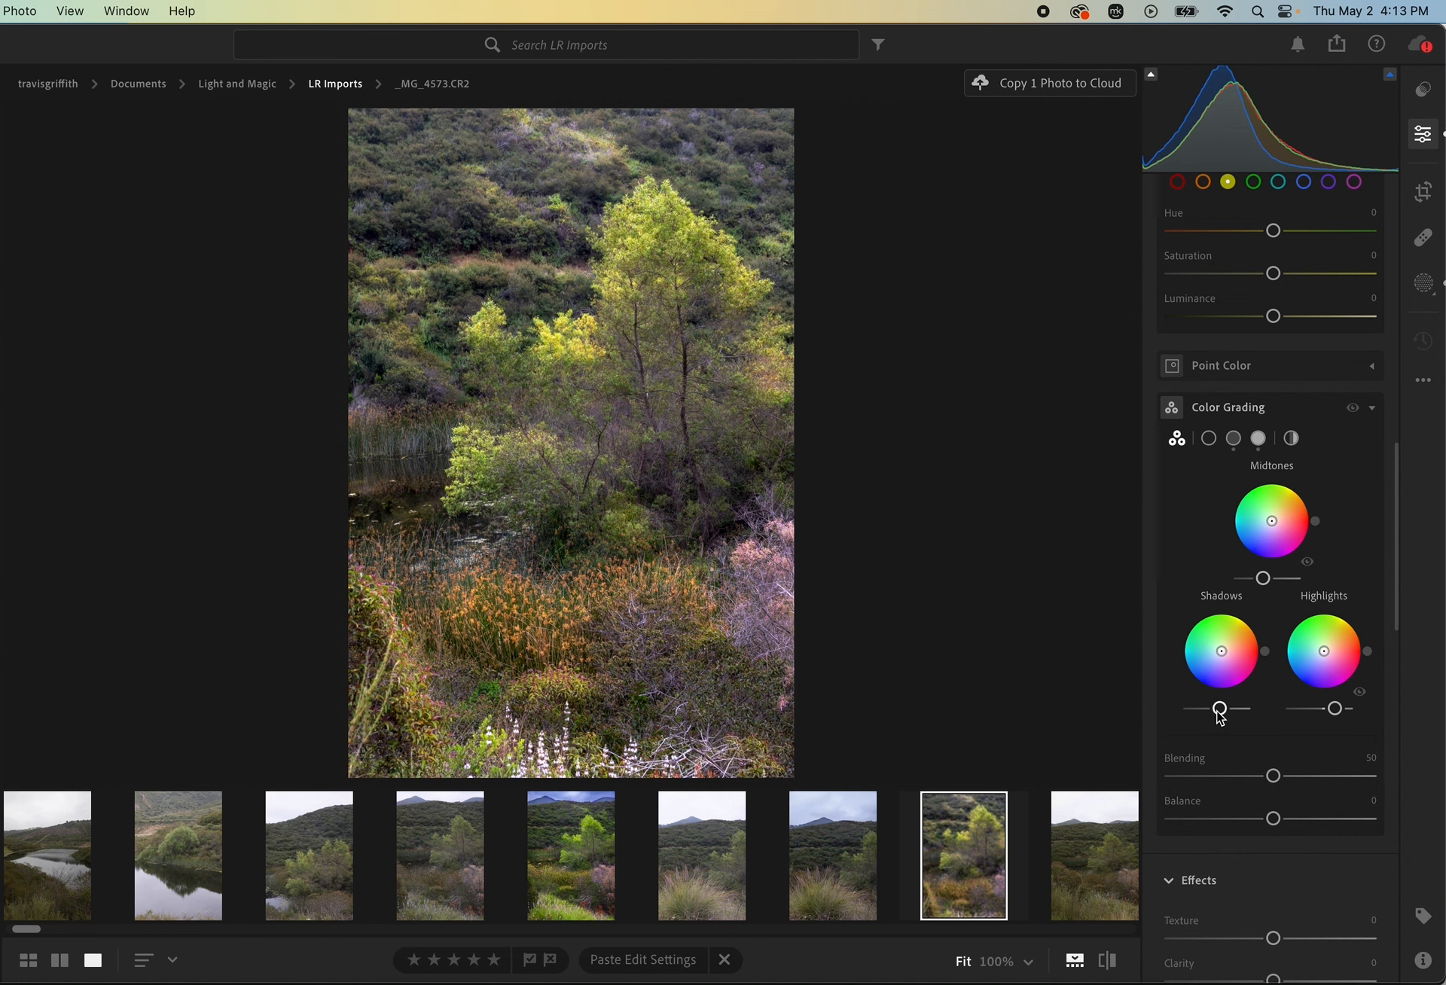
Try the Color Grading shadows luminance at about −45, and settle on a slightly raised value
{"action": "mouse_move", "coordinate": [1219, 709]}
{"action": "left_mouse_down"}
{"action": "mouse_move", "coordinate": [1233, 711]}
{"action": "mouse_move", "coordinate": [1205, 715]}
{"action": "left_mouse_up"}
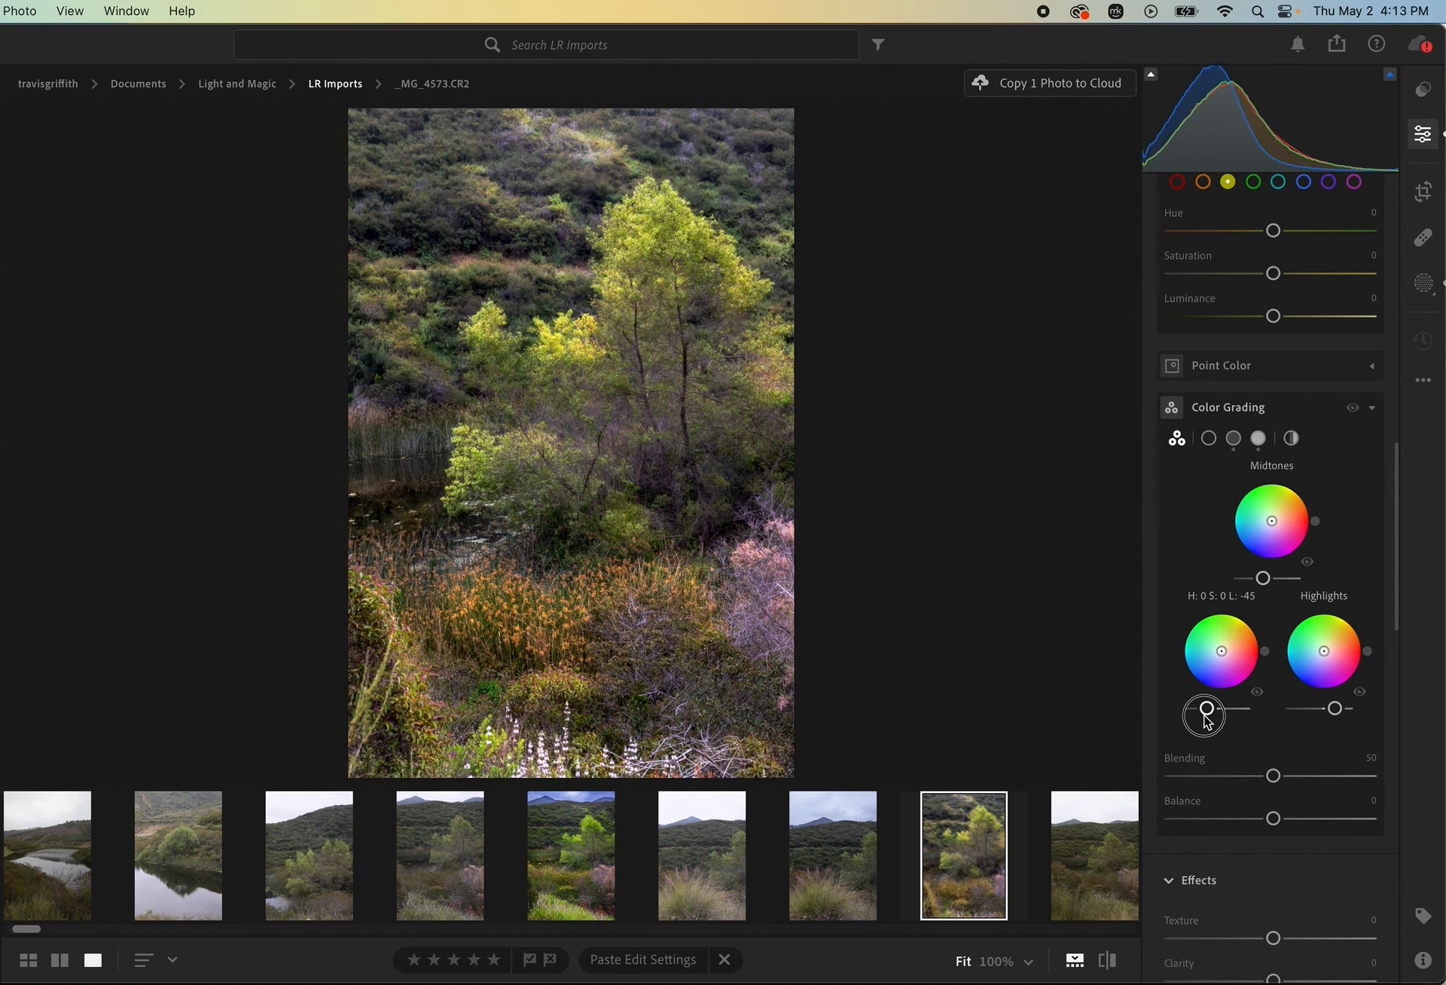
{"action": "left_click_drag", "start_coordinate": [1207, 721], "coordinate": [1209, 723]}
{"action": "left_click_drag", "start_coordinate": [1208, 723], "coordinate": [1223, 715]}
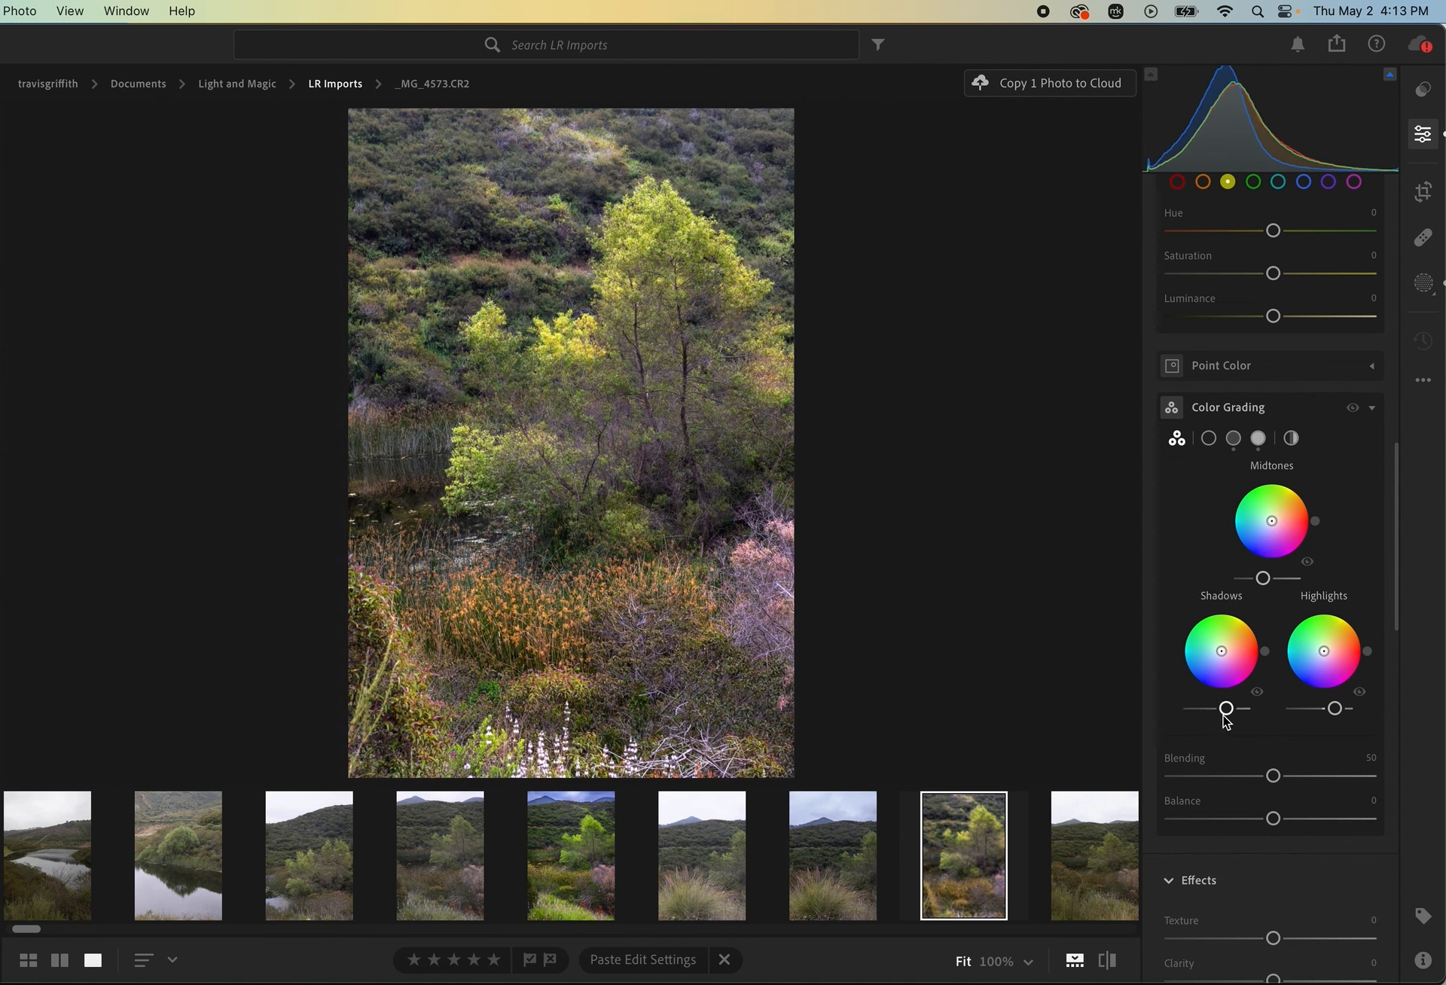
Soften the whole photo with clarity −19 and set its texture to +9
{"action": "scroll", "coordinate": [1278, 779], "scroll_direction": "down", "scroll_amount": 5}
{"action": "scroll", "coordinate": [1278, 792], "scroll_direction": "down", "scroll_amount": 3}
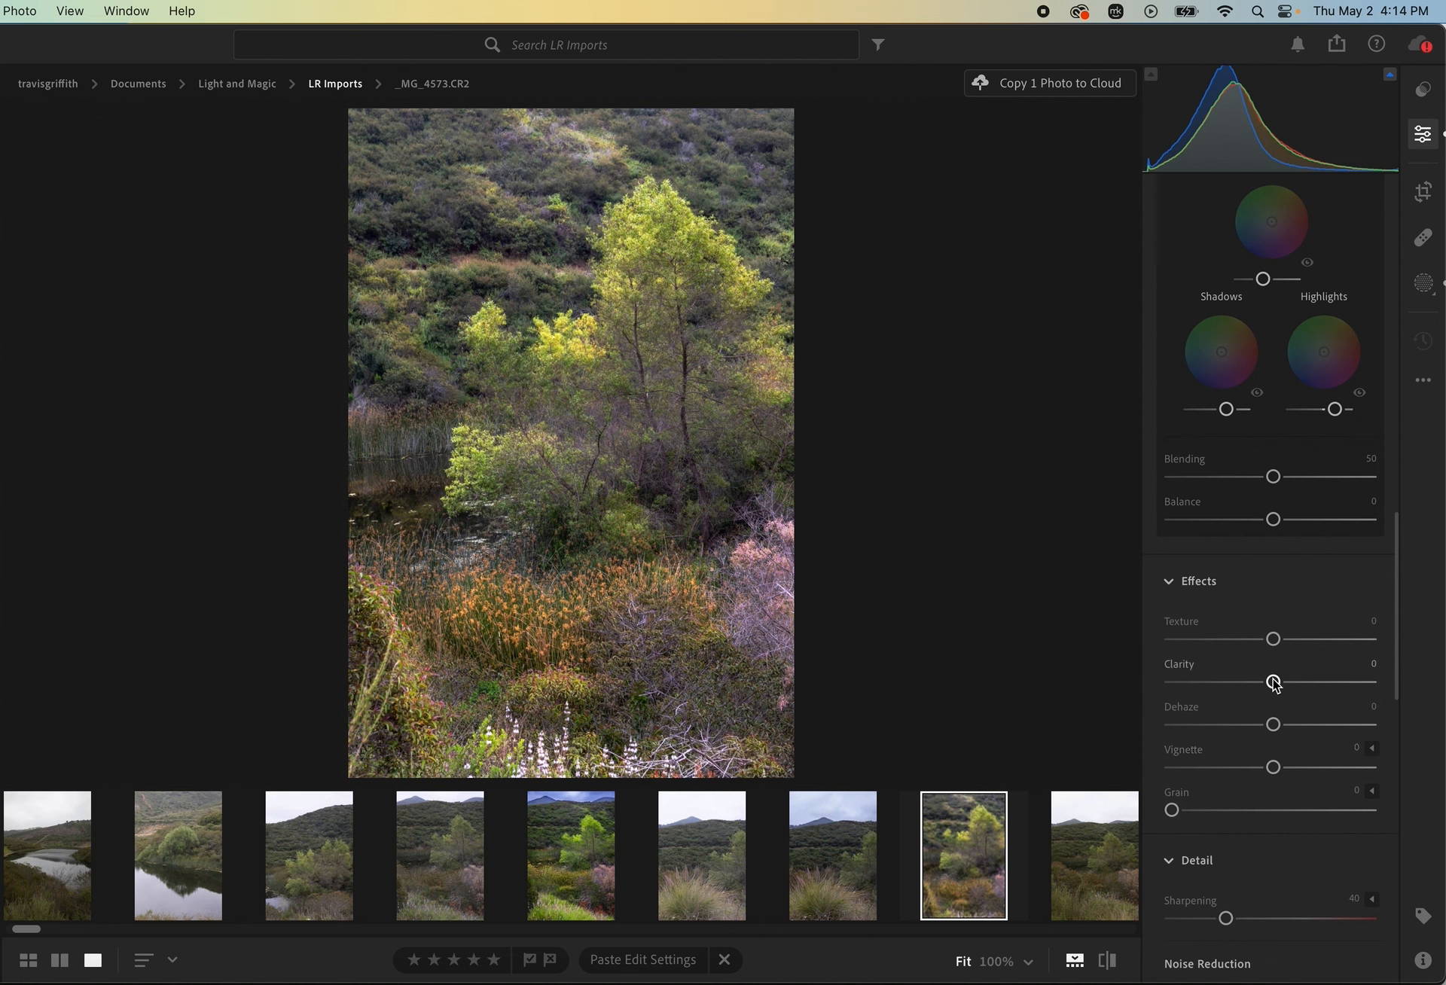
{"action": "left_click_drag", "start_coordinate": [1273, 682], "coordinate": [1207, 696]}
{"action": "left_click_drag", "start_coordinate": [1207, 696], "coordinate": [1202, 698]}
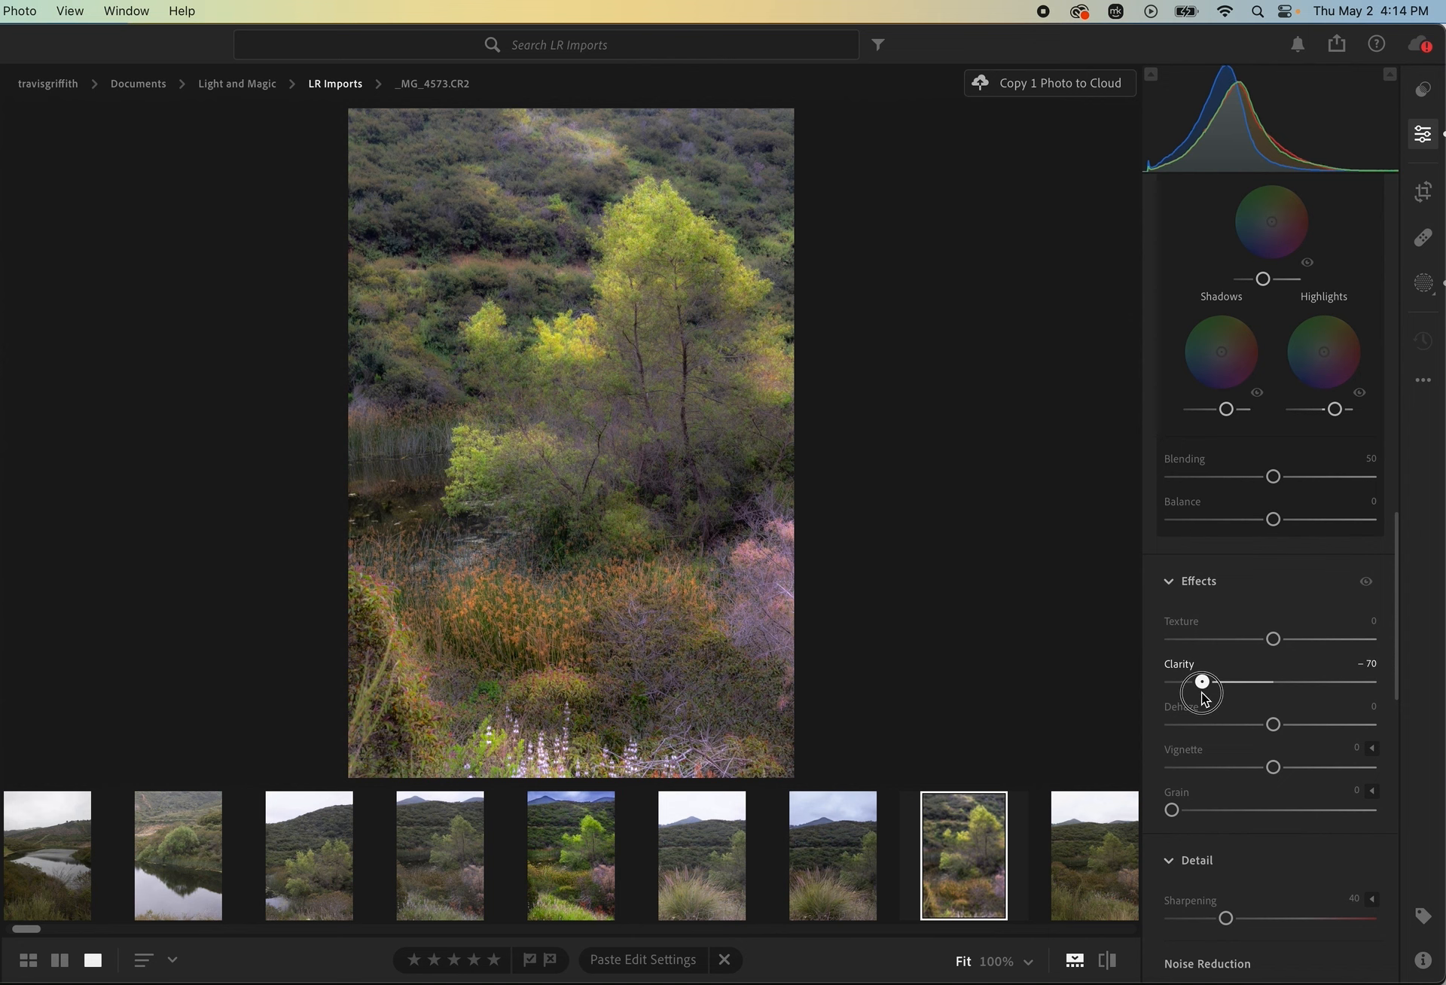
{"action": "left_click_drag", "start_coordinate": [1202, 697], "coordinate": [1255, 687]}
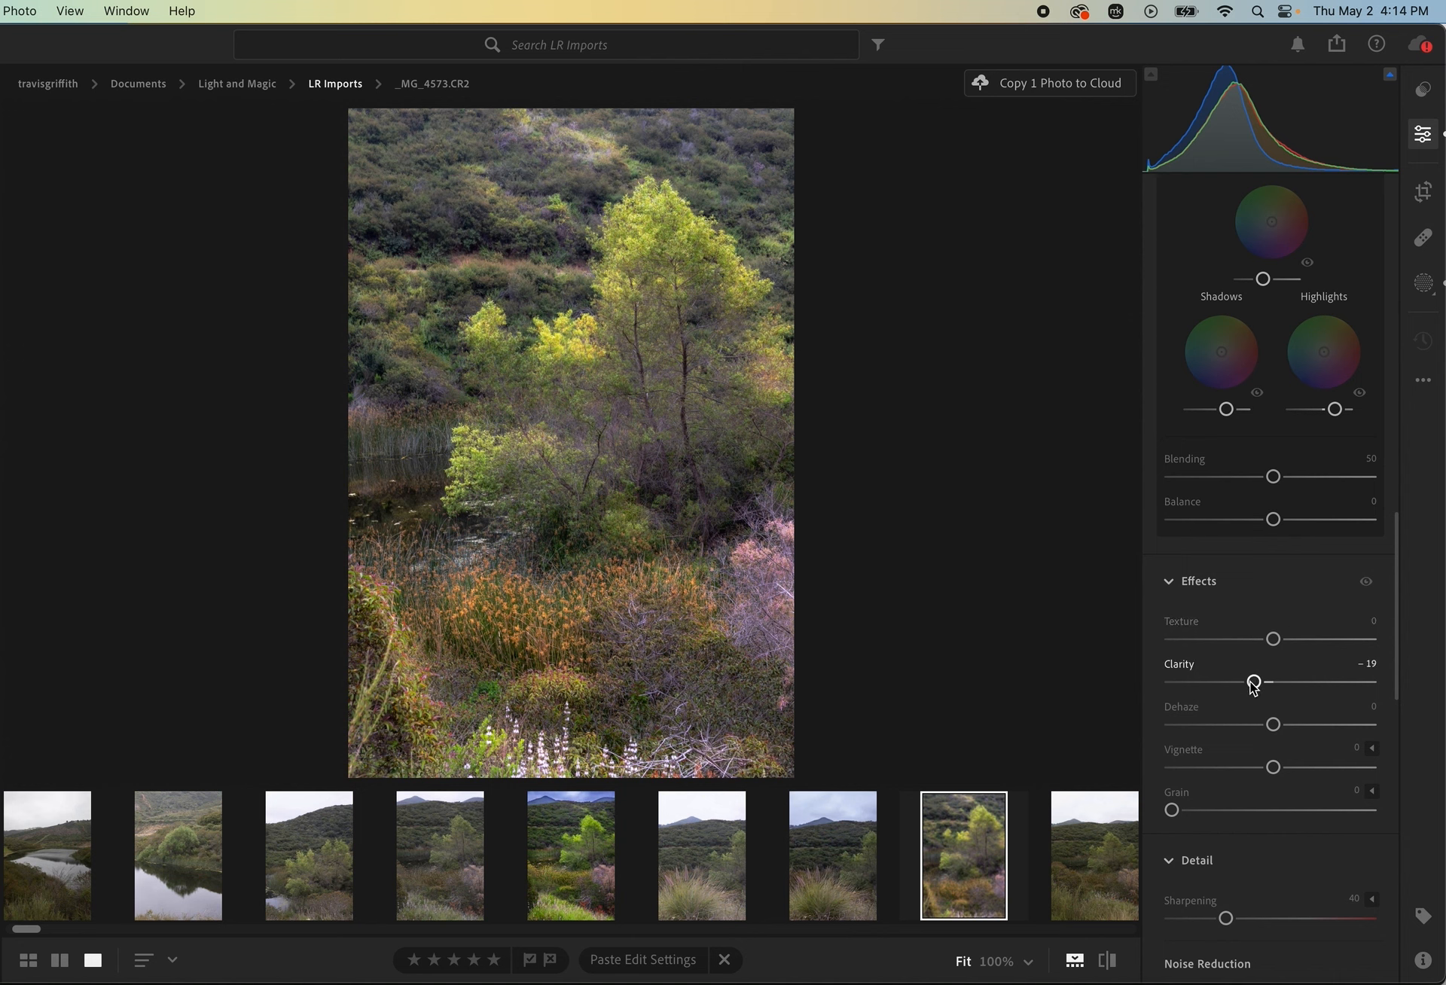
{"action": "left_click_drag", "start_coordinate": [1274, 638], "coordinate": [1284, 642]}
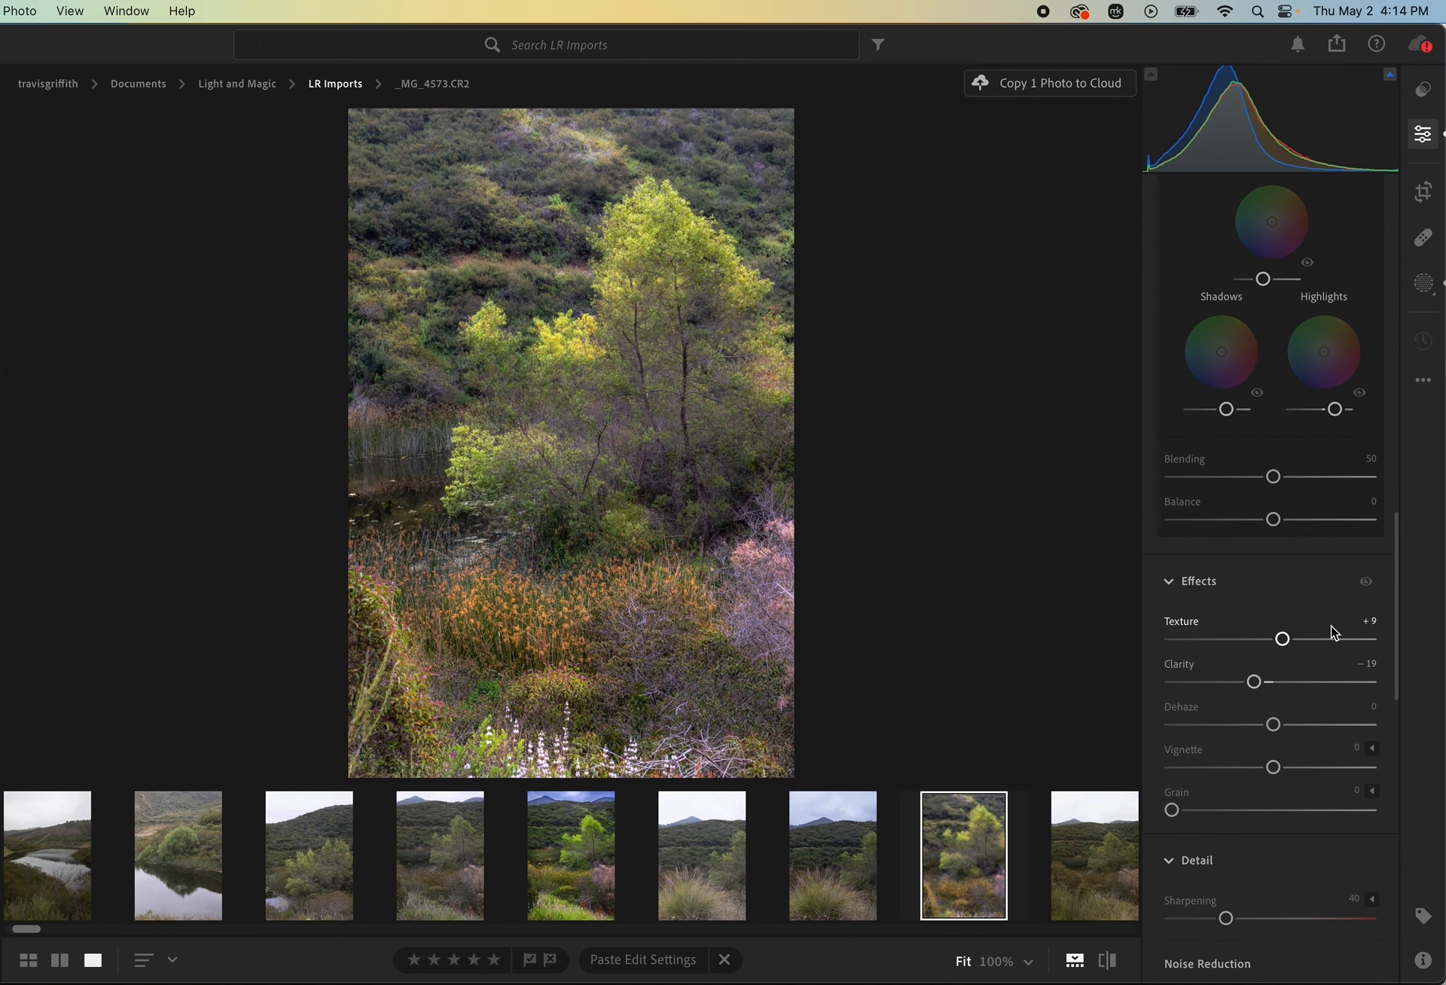
Set the whole photo's dehaze to −10 and darken its edges with a vignette of −15
{"action": "left_click", "coordinate": [1273, 724]}
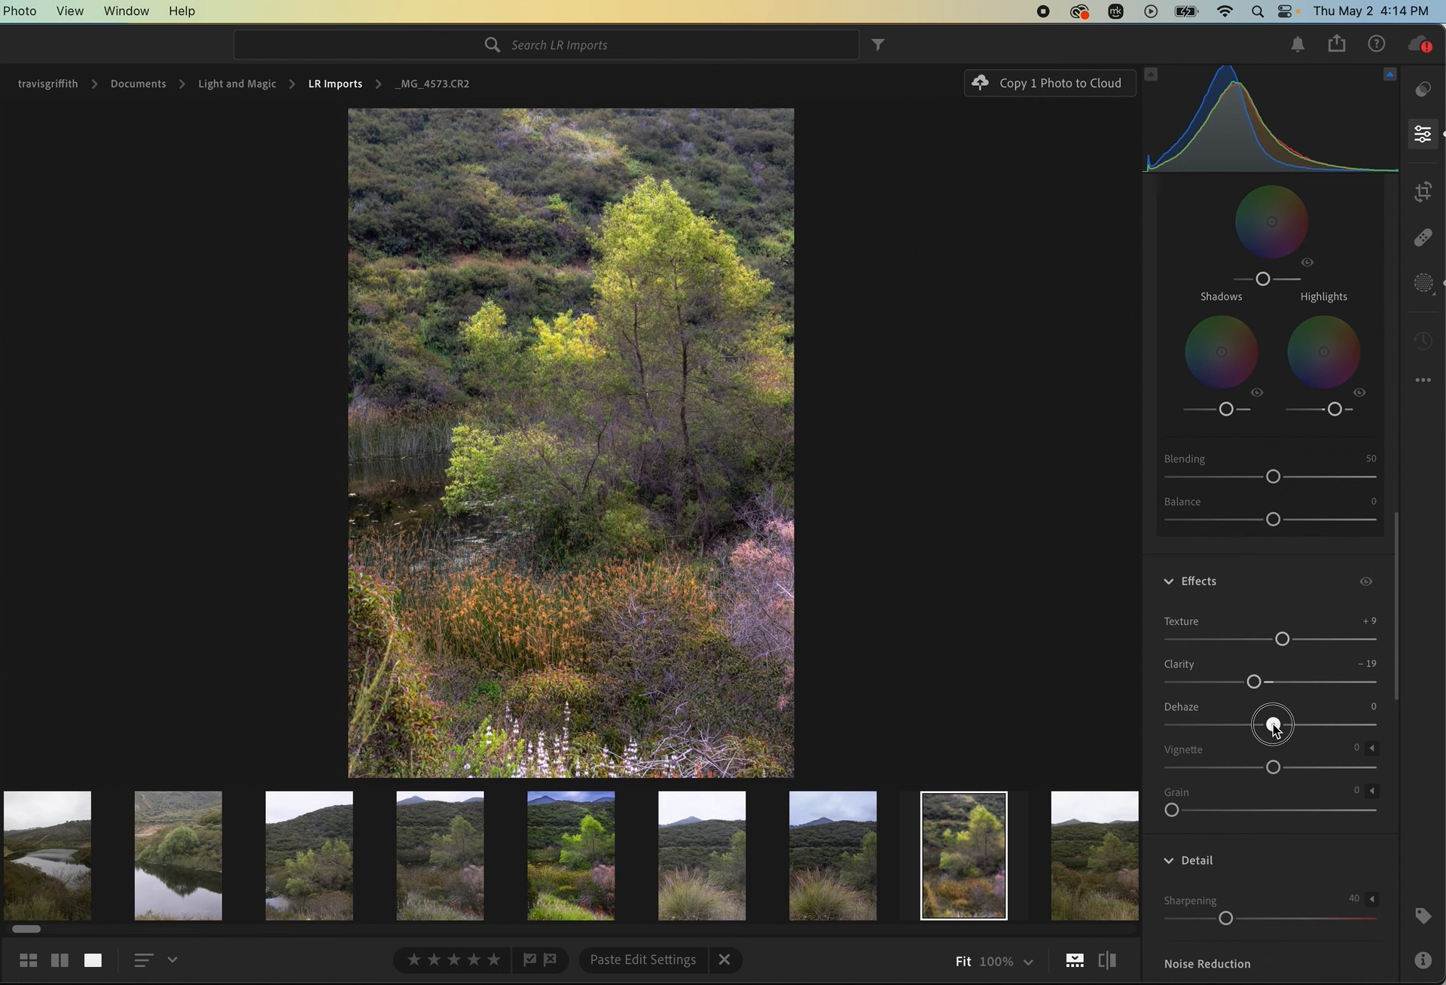
{"action": "mouse_move", "coordinate": [1273, 724]}
{"action": "left_mouse_down"}
{"action": "mouse_move", "coordinate": [1258, 725]}
{"action": "mouse_move", "coordinate": [1337, 725]}
{"action": "mouse_move", "coordinate": [1263, 731]}
{"action": "left_mouse_up"}
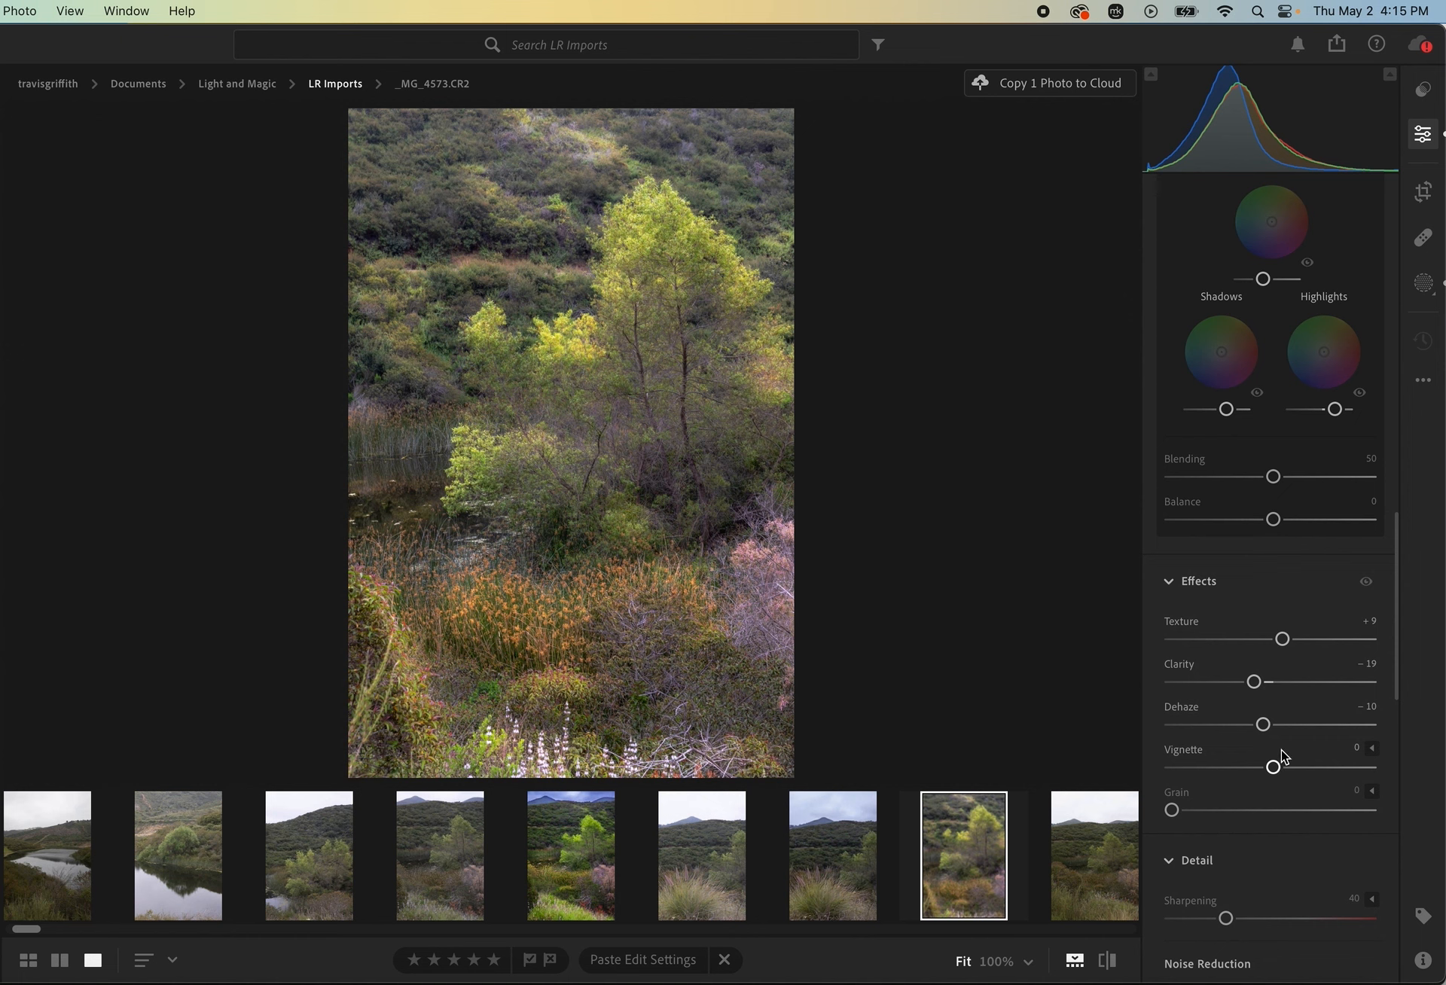
{"action": "left_click_drag", "start_coordinate": [1272, 768], "coordinate": [1258, 774]}
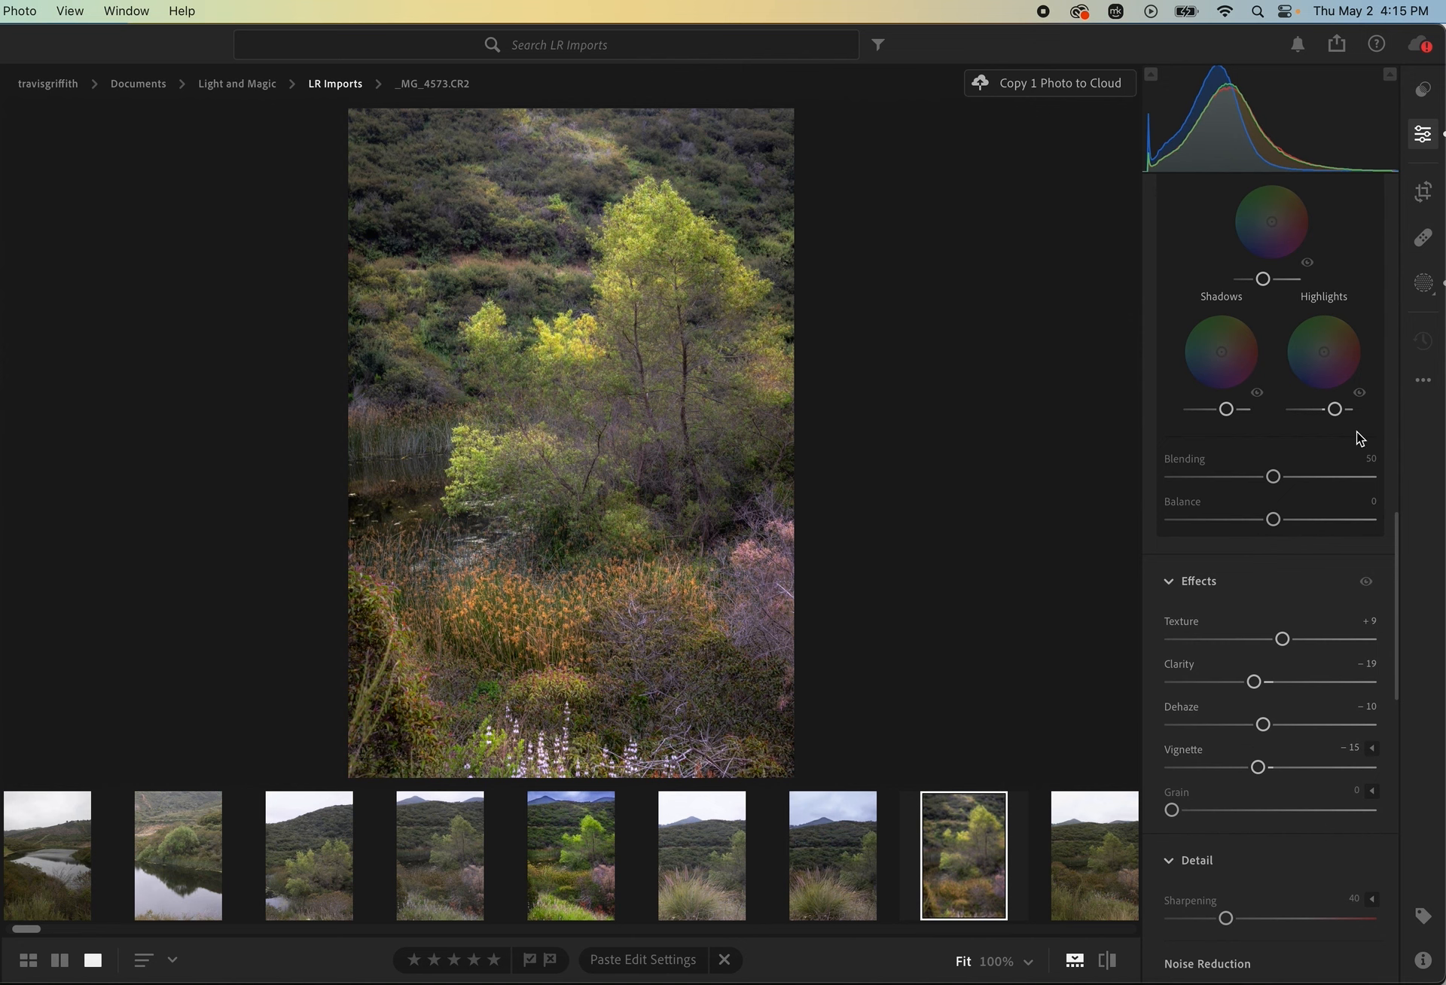
Compare the photo with all masks hidden and shown again, and return to the whole photo's edit settings to review them
{"action": "scroll", "coordinate": [1356, 452], "scroll_direction": "up", "scroll_amount": 5}
{"action": "scroll", "coordinate": [1357, 461], "scroll_direction": "up", "scroll_amount": 10}
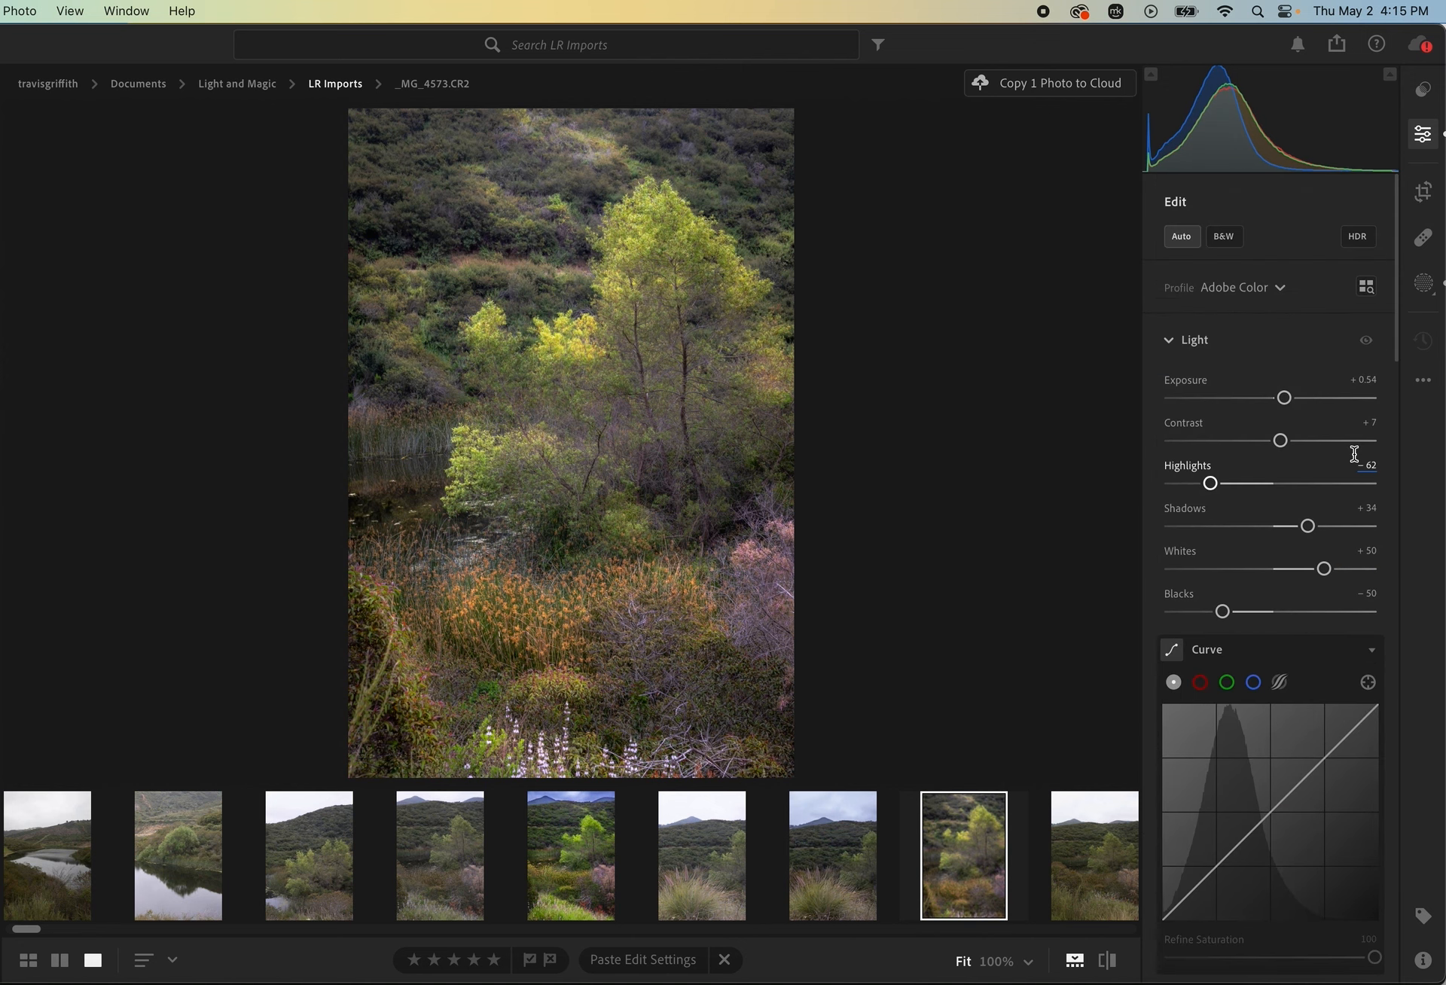
{"action": "left_click", "coordinate": [1428, 294]}
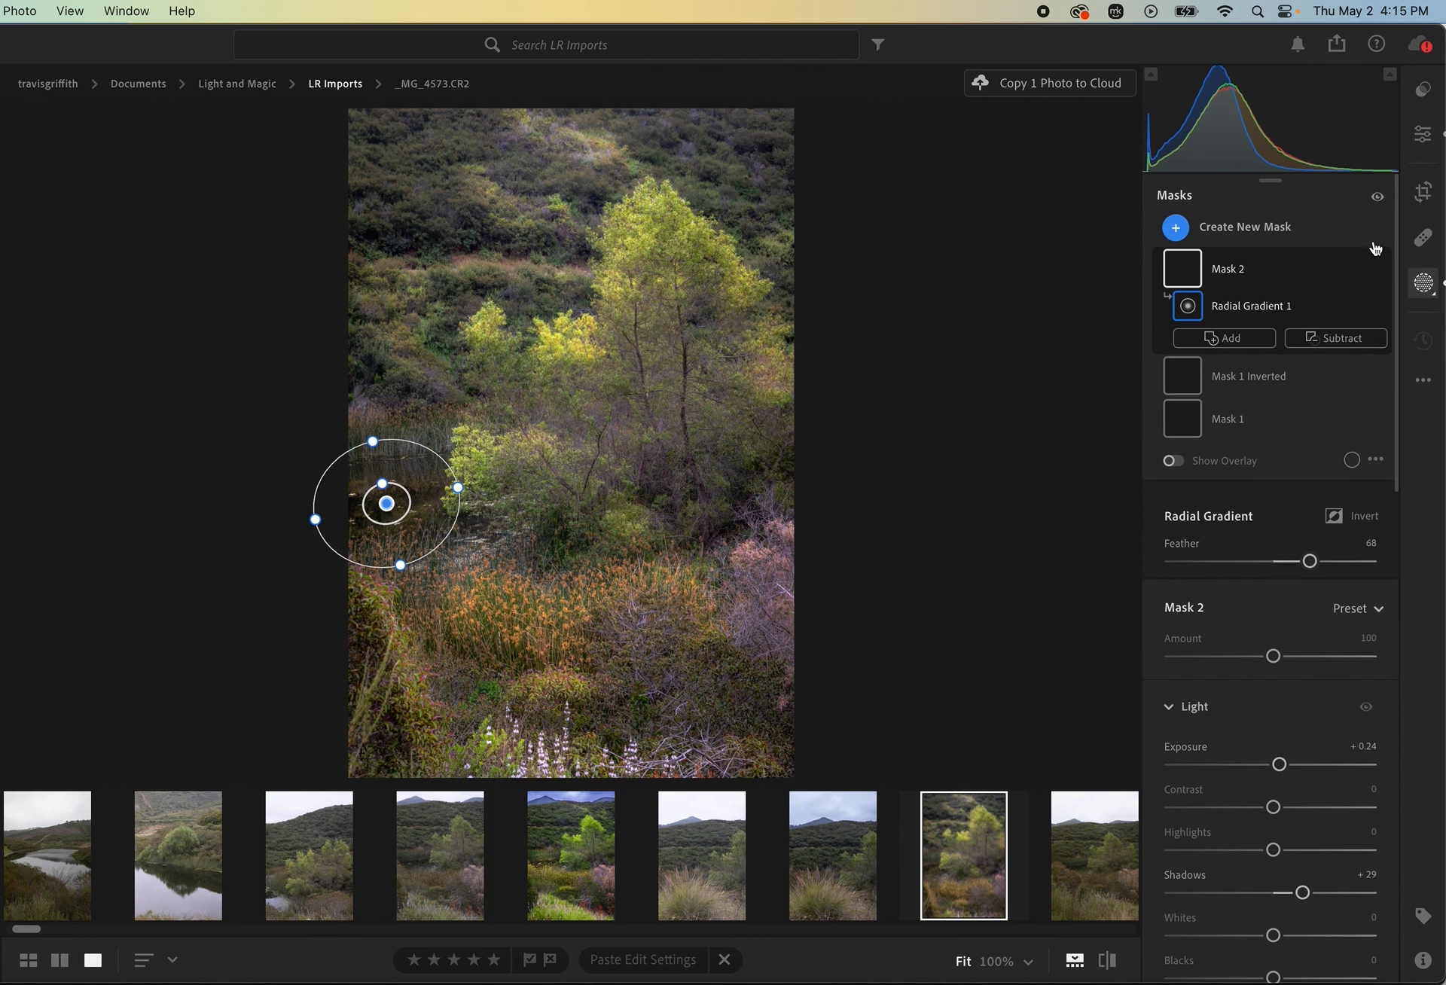
{"action": "left_click", "coordinate": [1376, 198]}
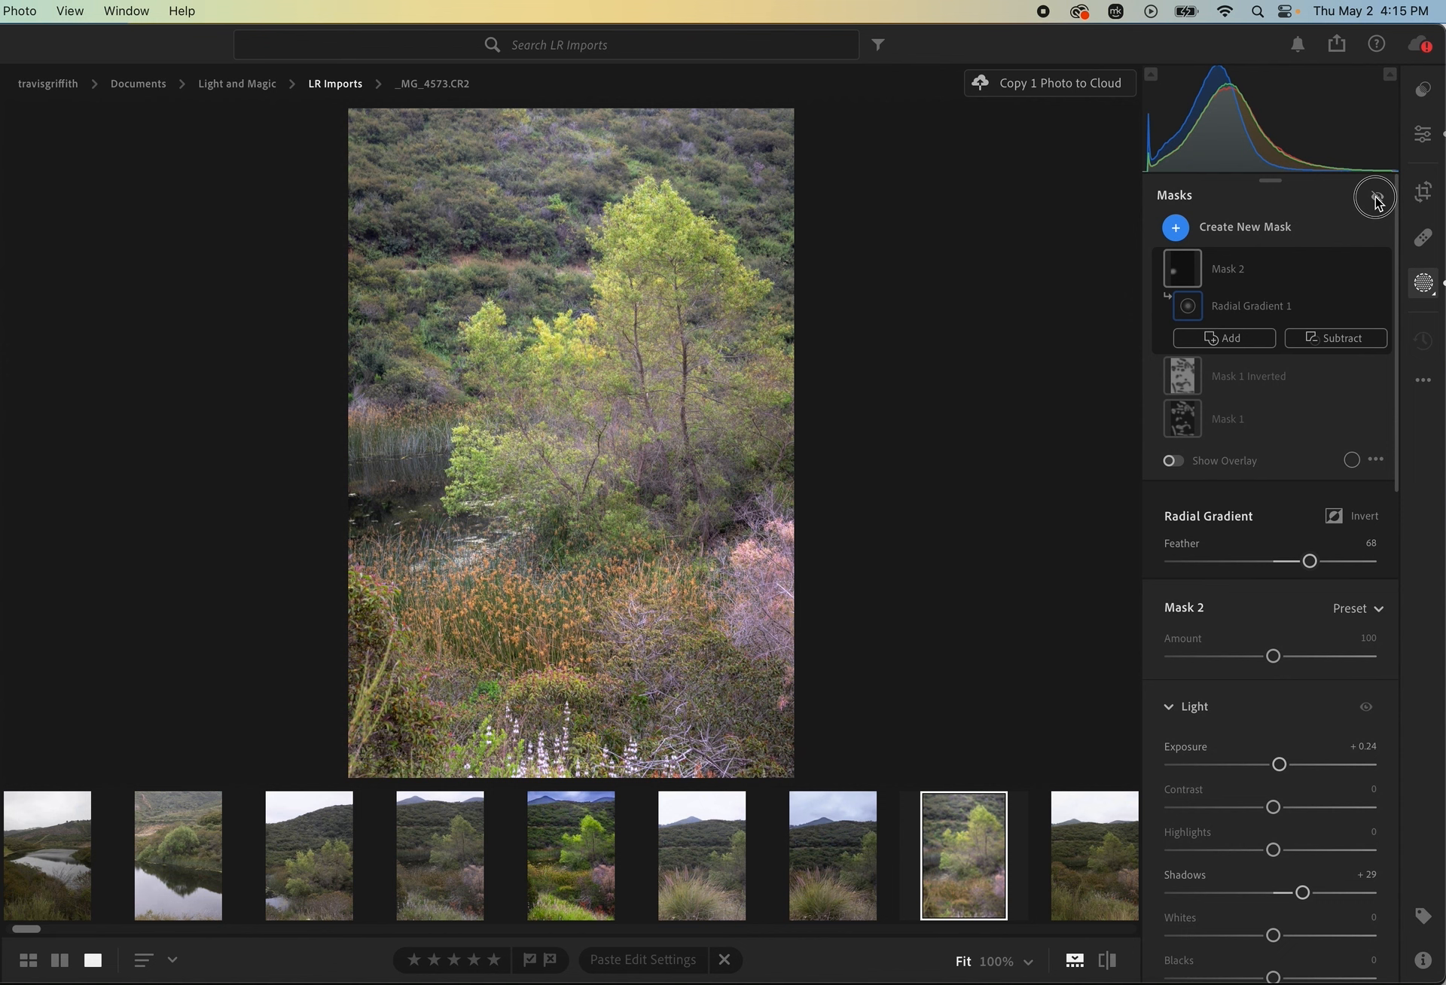
{"action": "left_click", "coordinate": [1375, 199]}
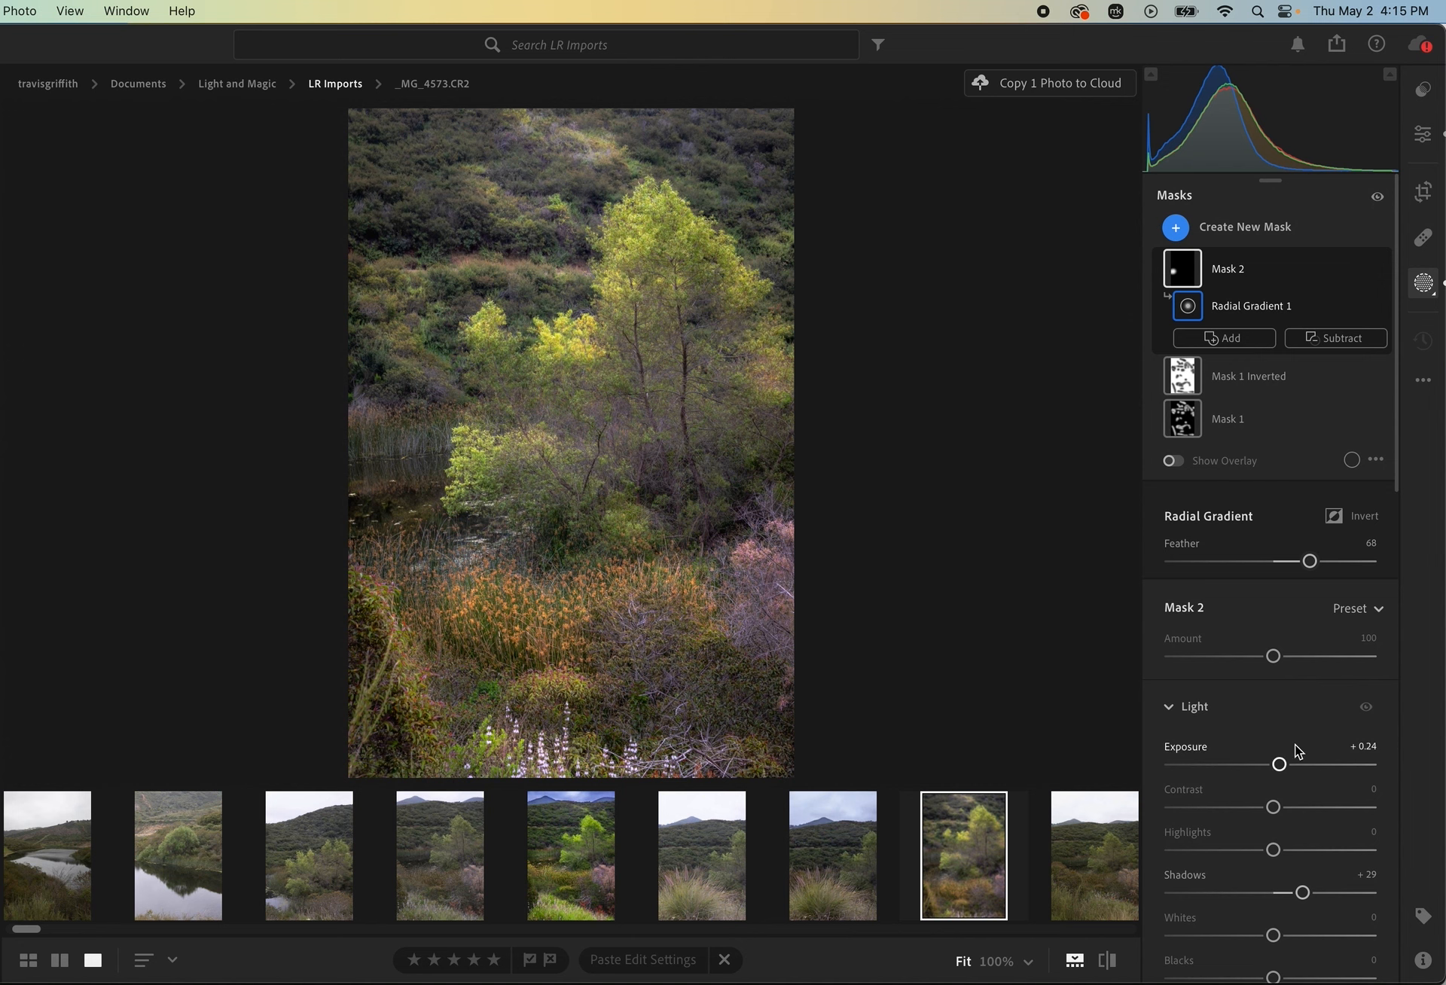
{"action": "left_click", "coordinate": [1420, 135]}
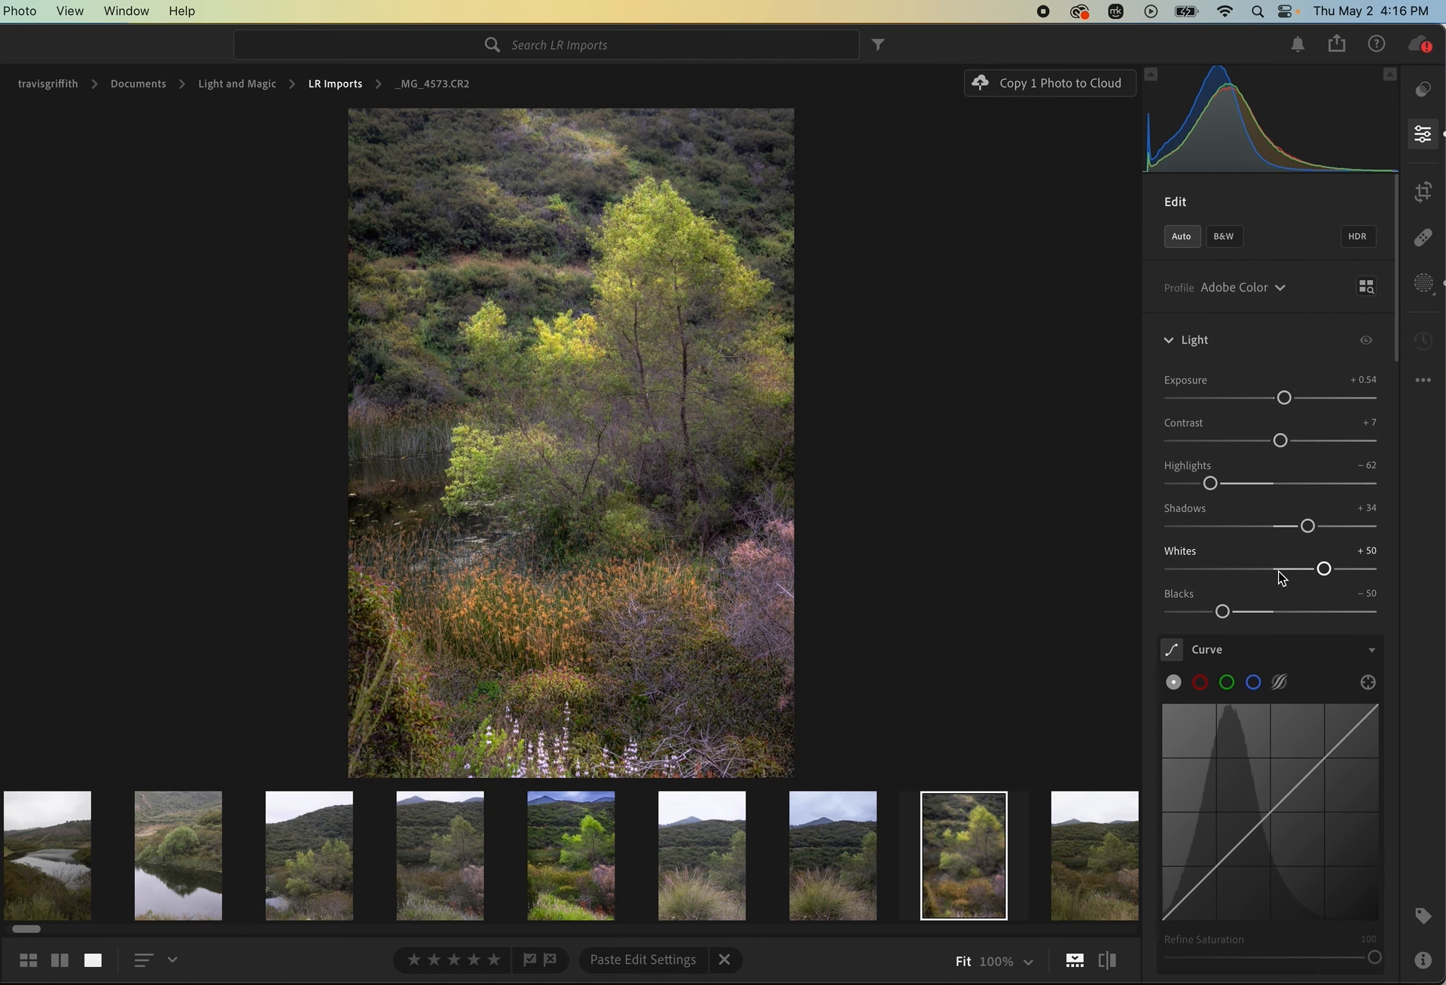
{"action": "scroll", "coordinate": [1282, 578], "scroll_direction": "down", "scroll_amount": 2}
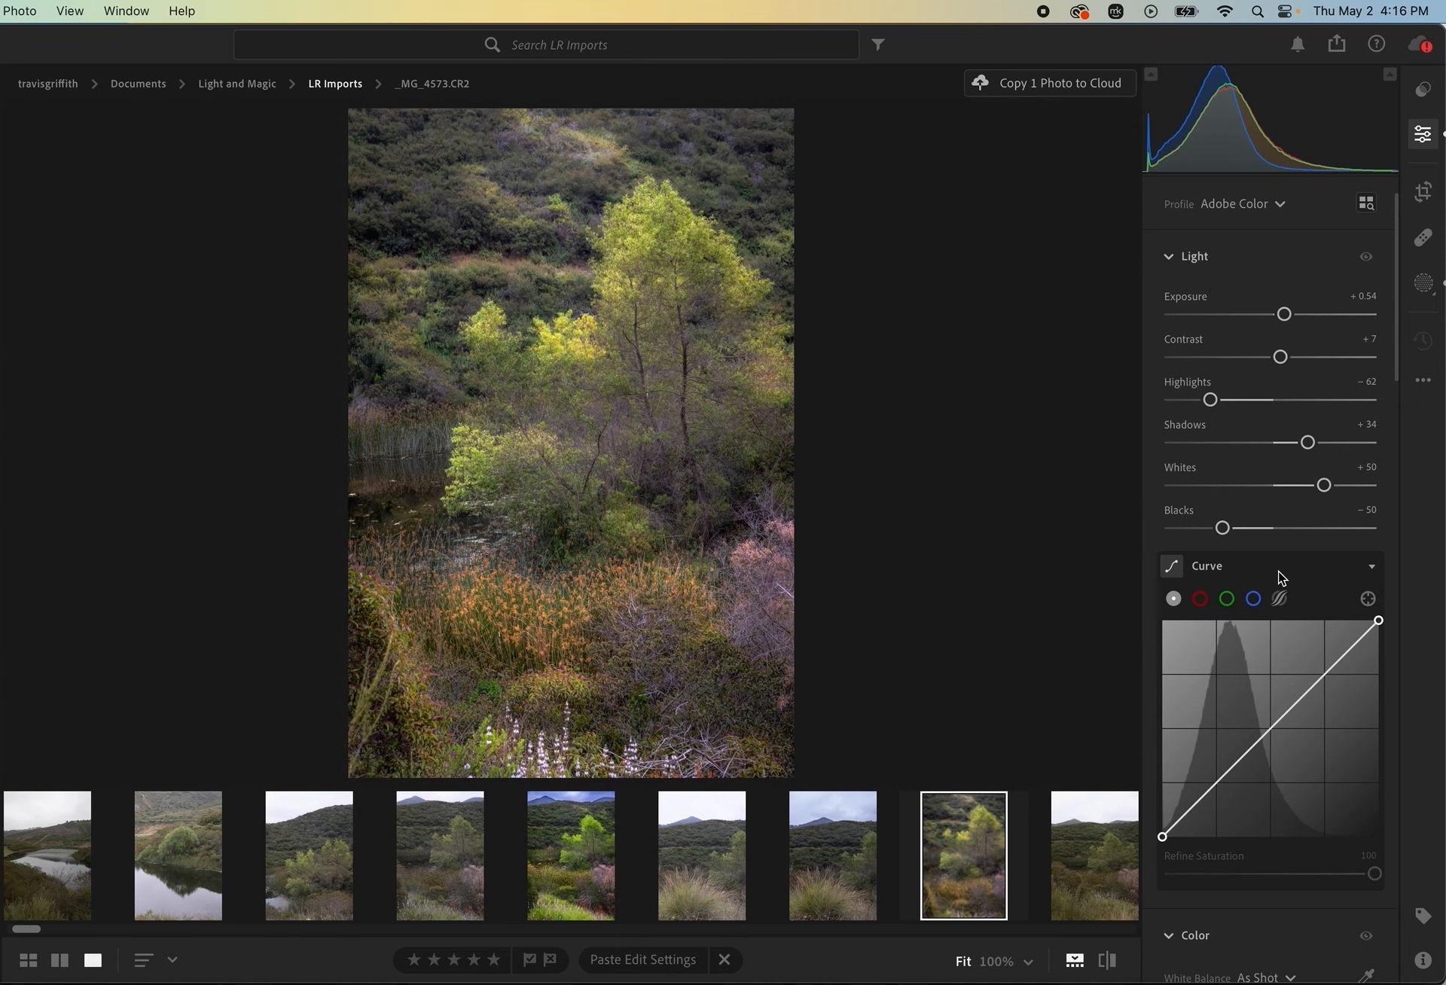
{"action": "scroll", "coordinate": [1282, 577], "scroll_direction": "down", "scroll_amount": 4}
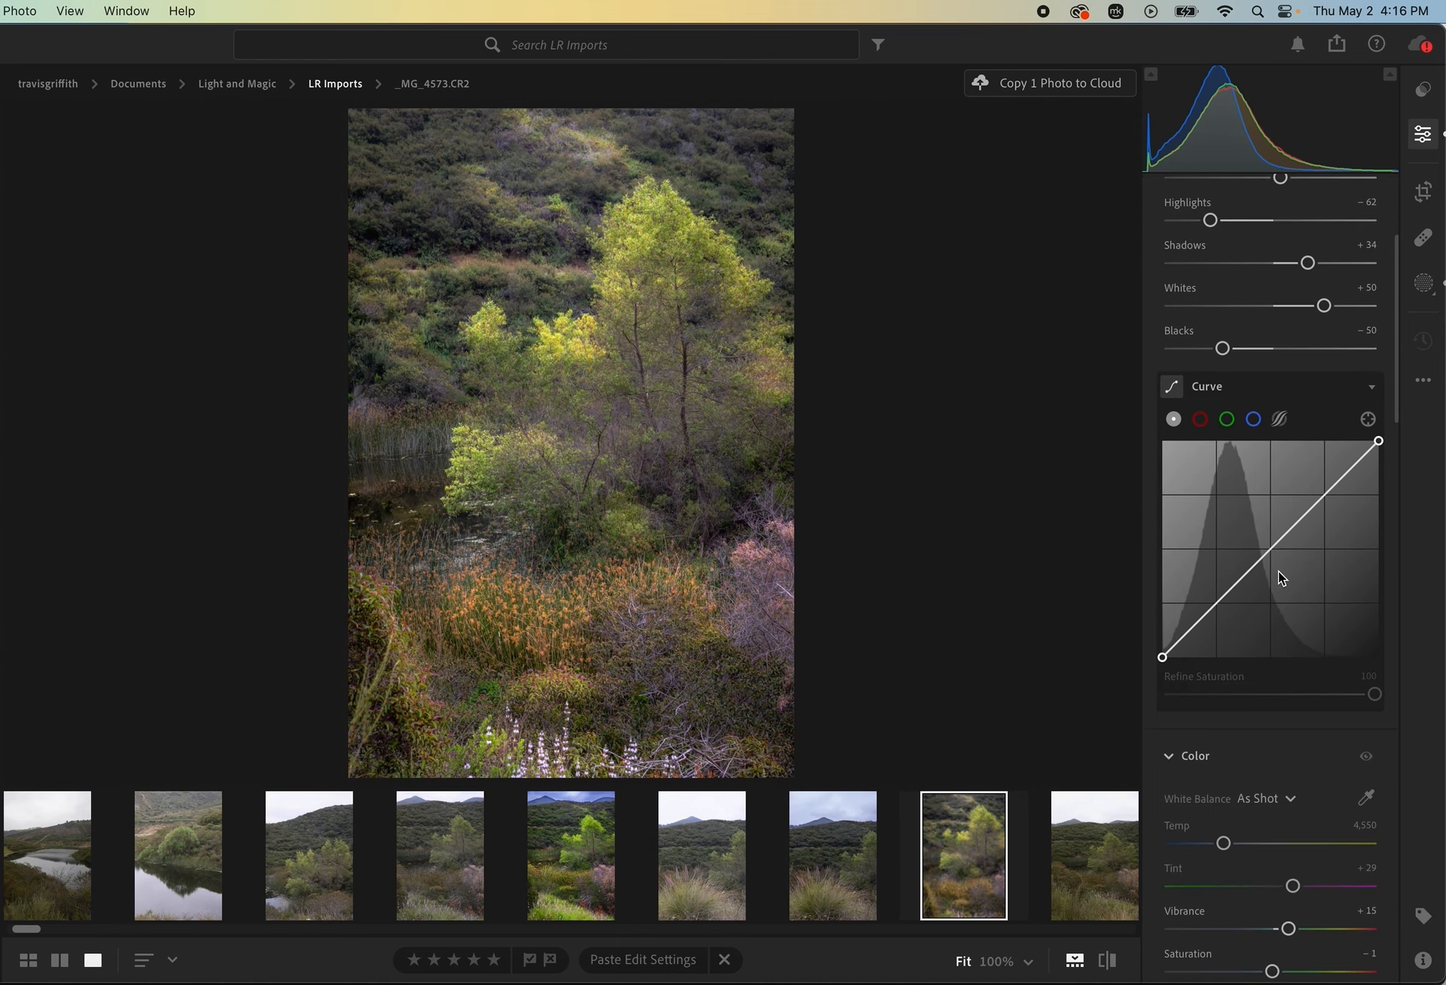